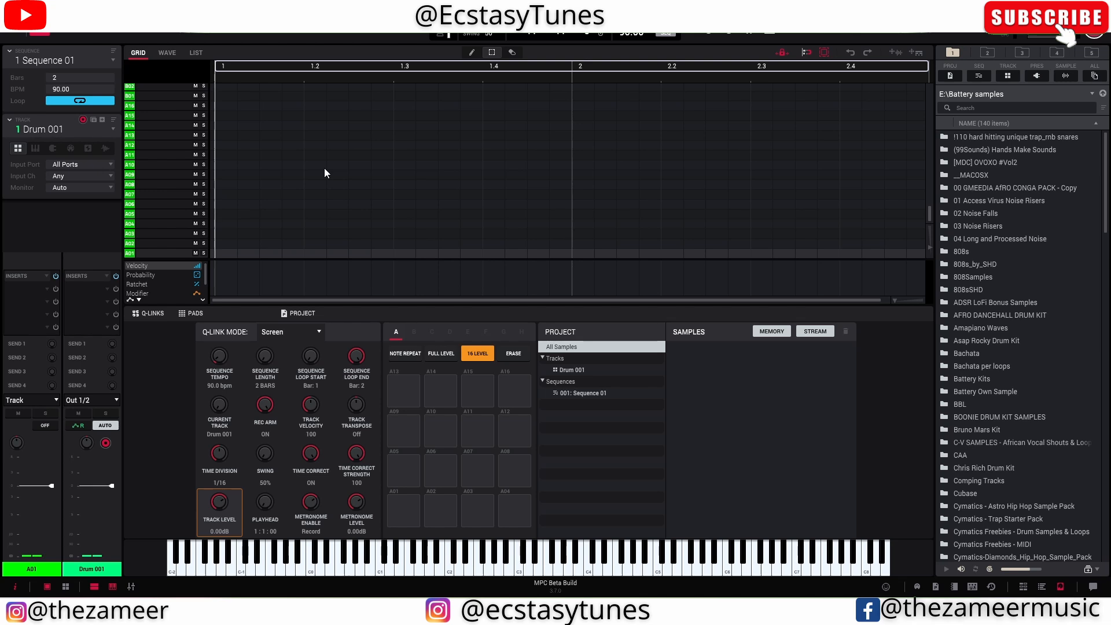
Load Kick.wav from the DJ Mustard Kit folder onto pad A01.
{"action": "scroll", "coordinate": [1005, 471], "scroll_direction": "down", "scroll_amount": 6}
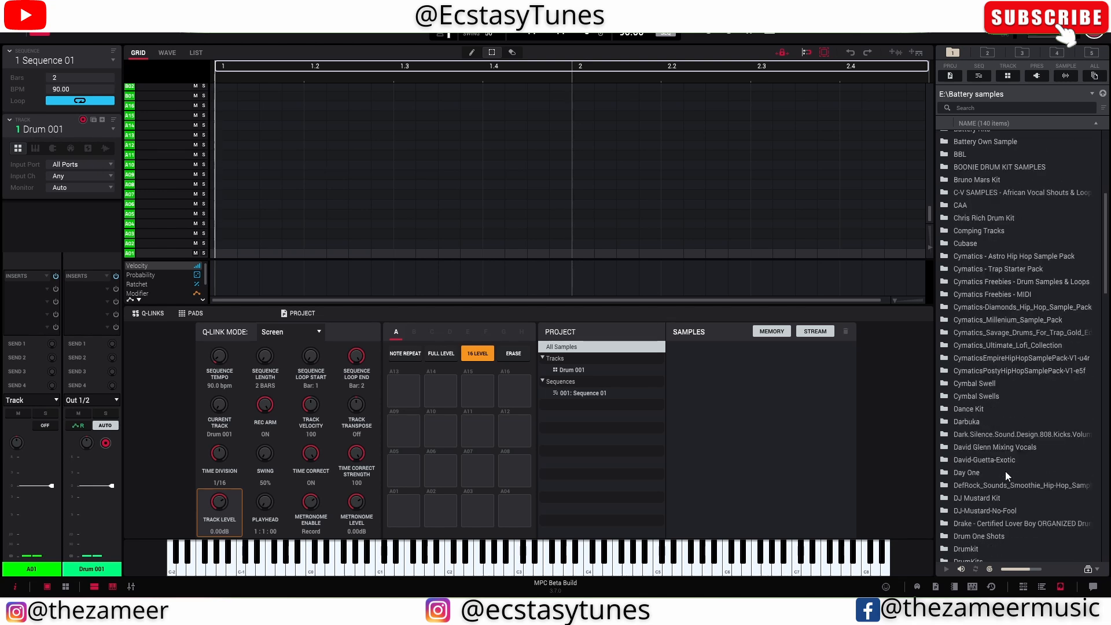
{"action": "double_click", "coordinate": [984, 498]}
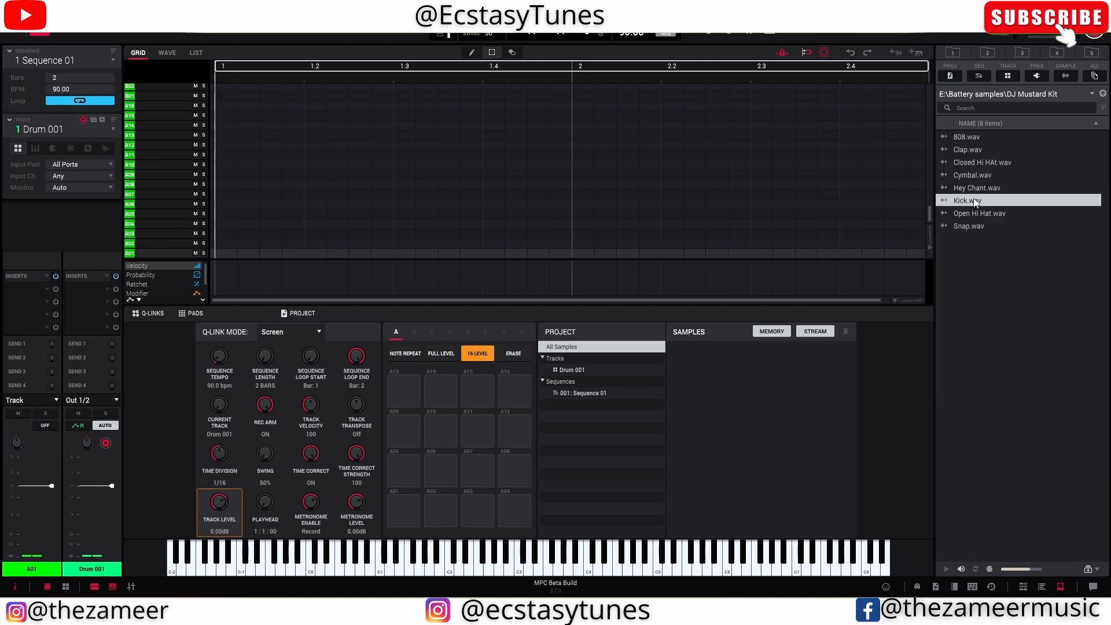
{"action": "left_click_drag", "start_coordinate": [987, 201], "coordinate": [400, 508]}
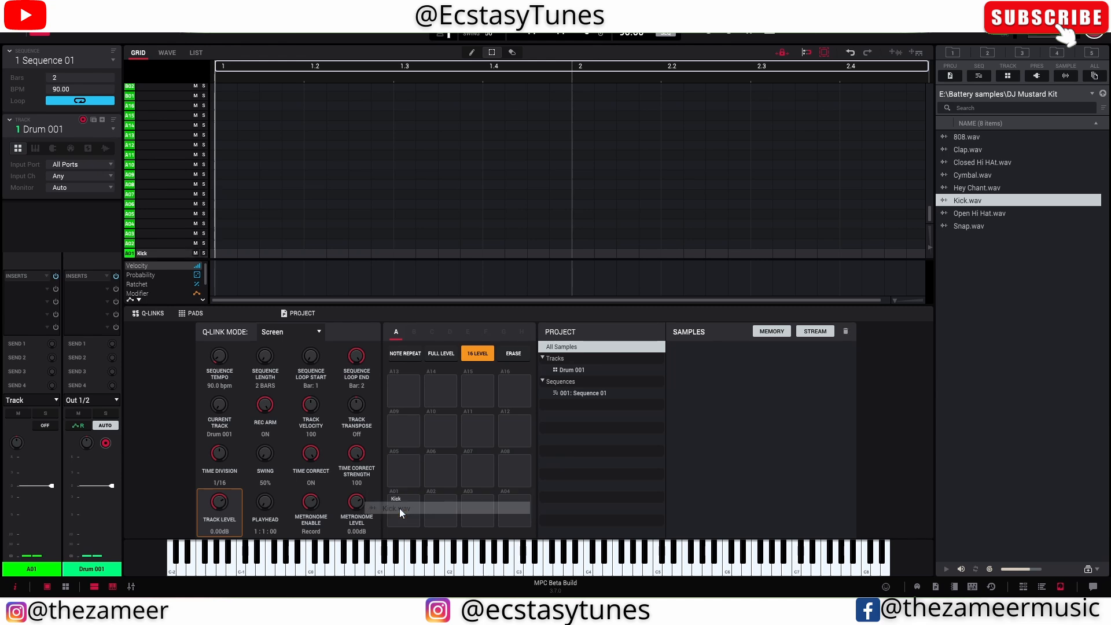
Load Dre_Drums (13).WAV from the Drums folder of the Dre Kit in Drumkit onto pad A02.
{"action": "scroll", "coordinate": [1005, 473], "scroll_direction": "down", "scroll_amount": 4}
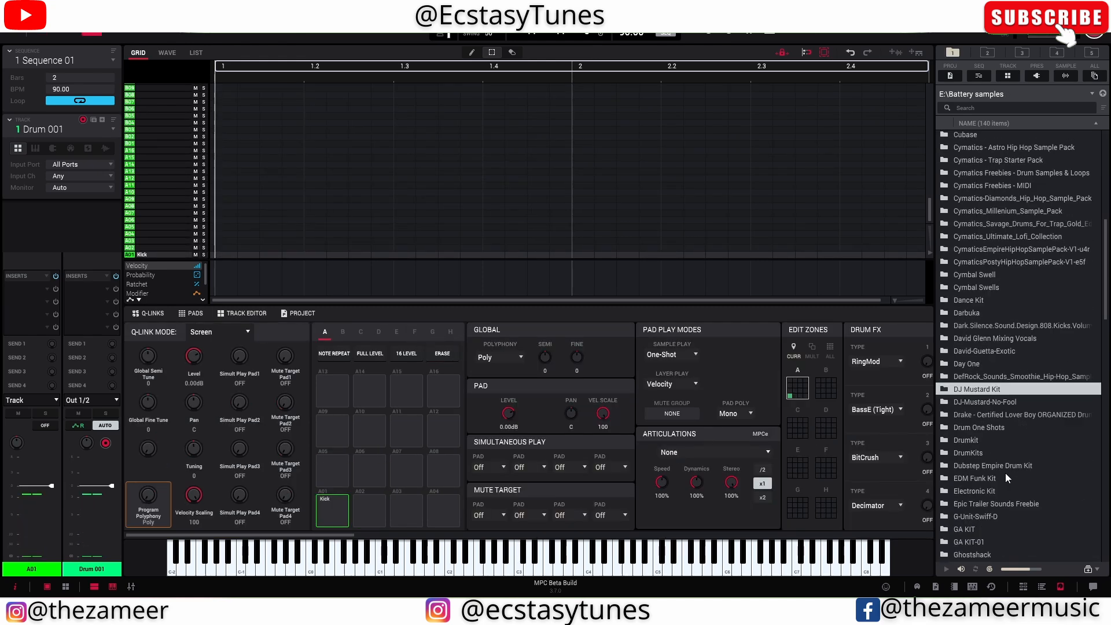
{"action": "double_click", "coordinate": [965, 440]}
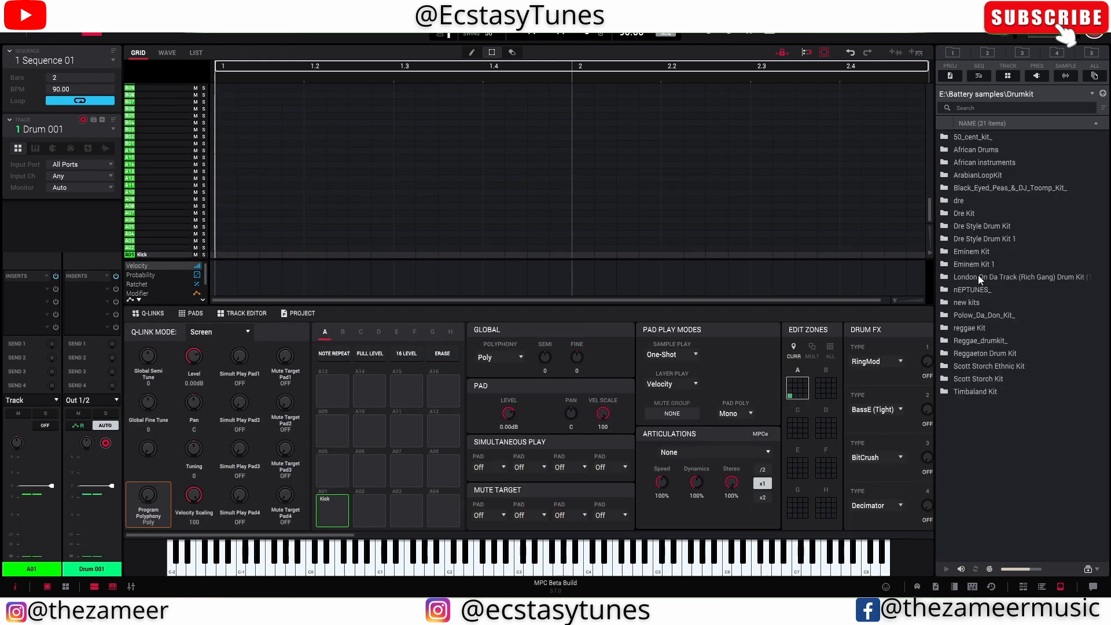
{"action": "double_click", "coordinate": [988, 214]}
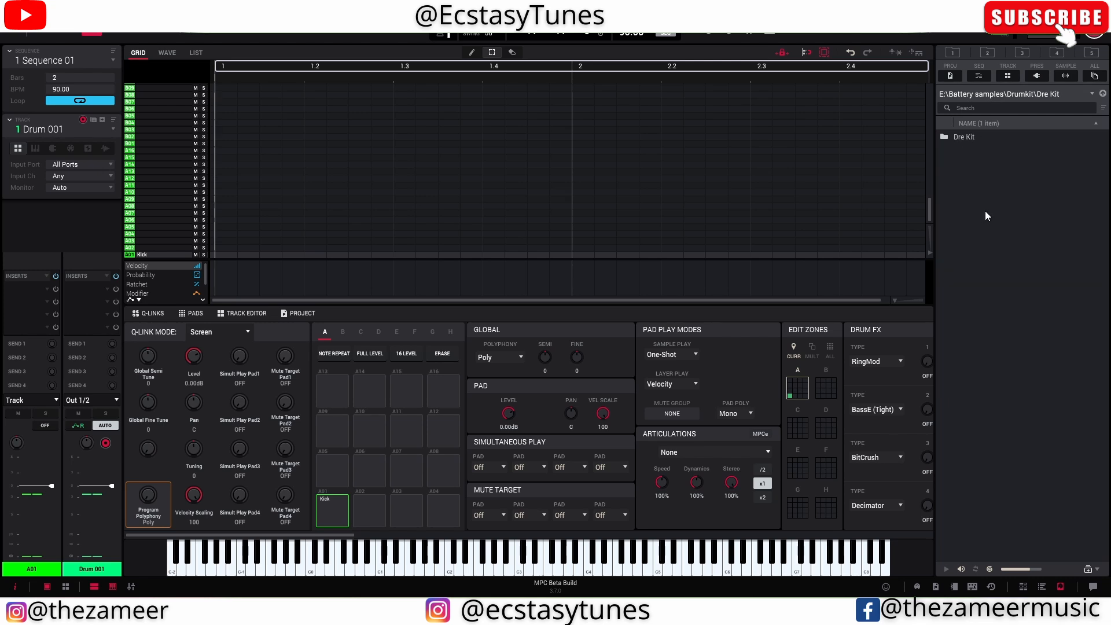
{"action": "double_click", "coordinate": [996, 139]}
{"action": "double_click", "coordinate": [966, 138]}
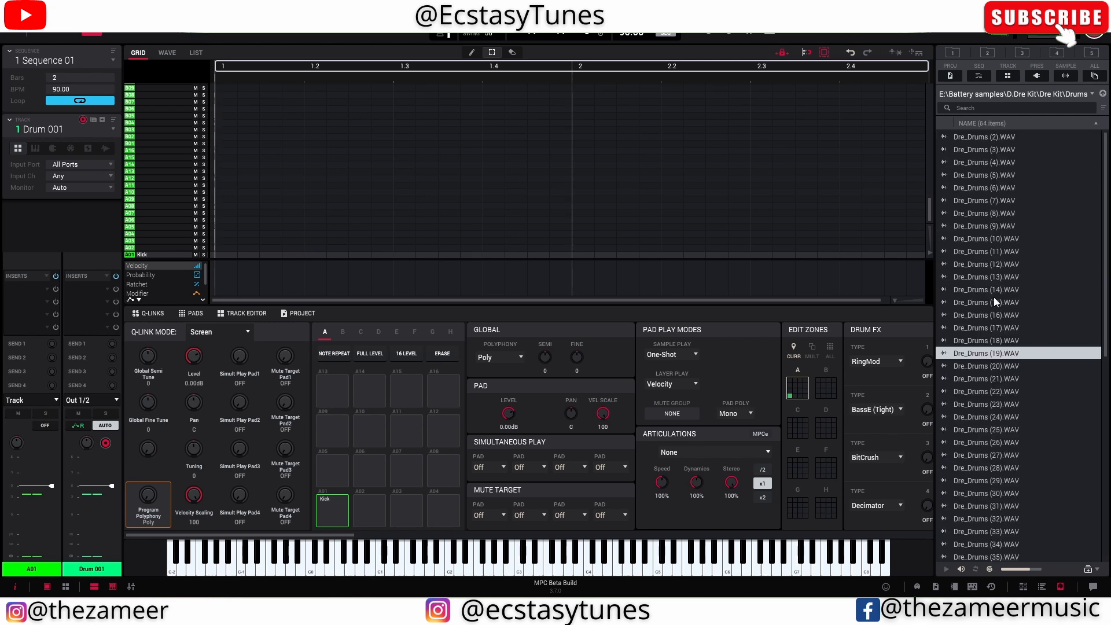
{"action": "left_click_drag", "start_coordinate": [991, 278], "coordinate": [369, 509]}
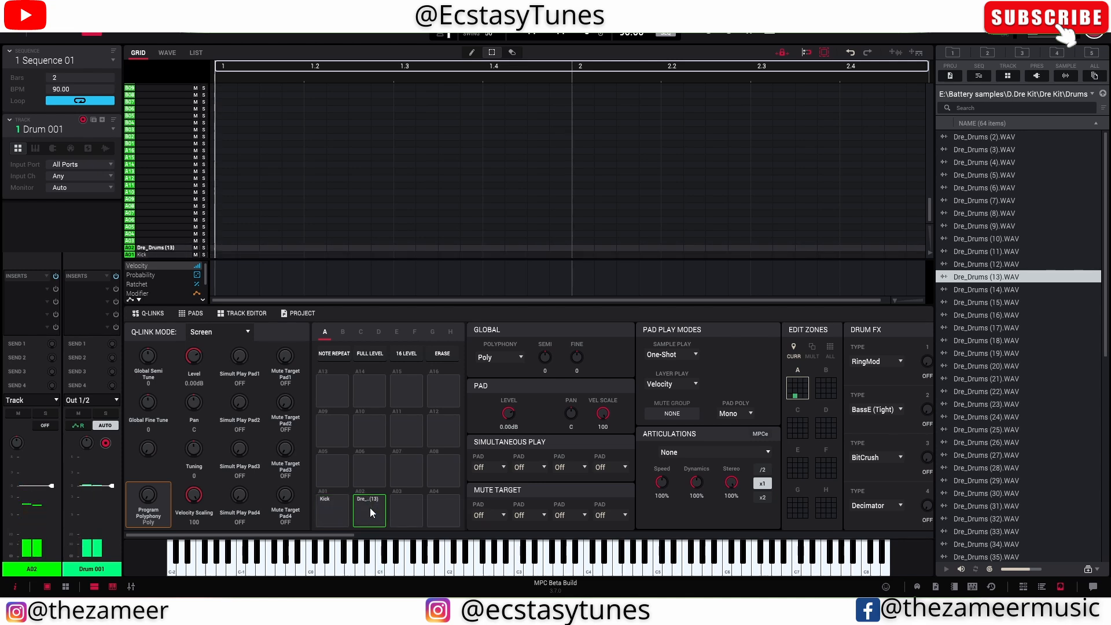
Reverse the name sorting of the sample list, audition several Dre_Drums samples and load Dre_Drums (37).WAV onto pad A01.
{"action": "left_click", "coordinate": [1021, 123]}
{"action": "left_click", "coordinate": [1027, 163]}
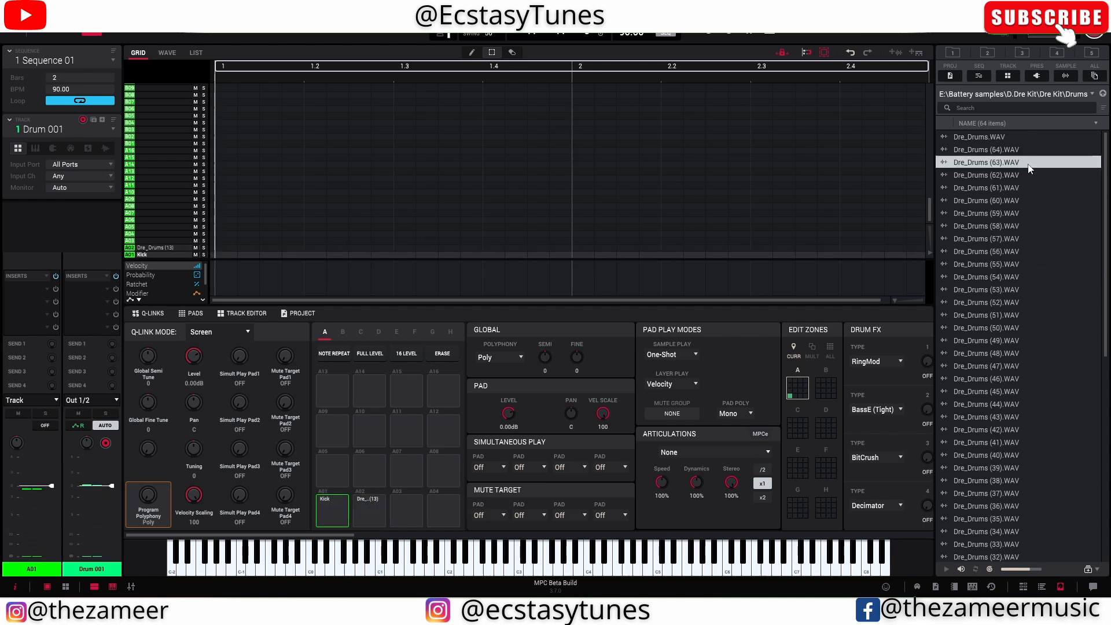
{"action": "left_click", "coordinate": [1029, 176]}
{"action": "left_click", "coordinate": [1030, 189]}
{"action": "left_click", "coordinate": [1030, 214]}
{"action": "left_click", "coordinate": [1033, 276]}
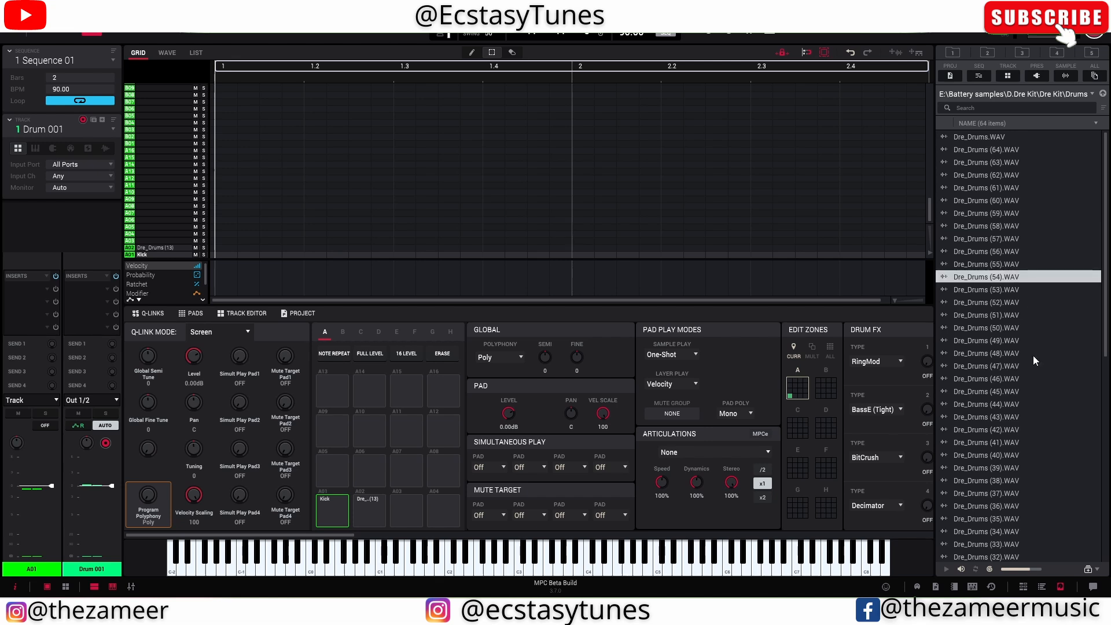
{"action": "scroll", "coordinate": [1035, 360], "scroll_direction": "down", "scroll_amount": 3}
{"action": "left_click", "coordinate": [1032, 327]}
{"action": "left_click", "coordinate": [1030, 377]}
{"action": "left_click_drag", "start_coordinate": [1017, 327], "coordinate": [332, 514]}
Play pads A01 and A02 in alternation as a short beat to check how the two drum samples work together.
{"action": "key", "text": "x"}
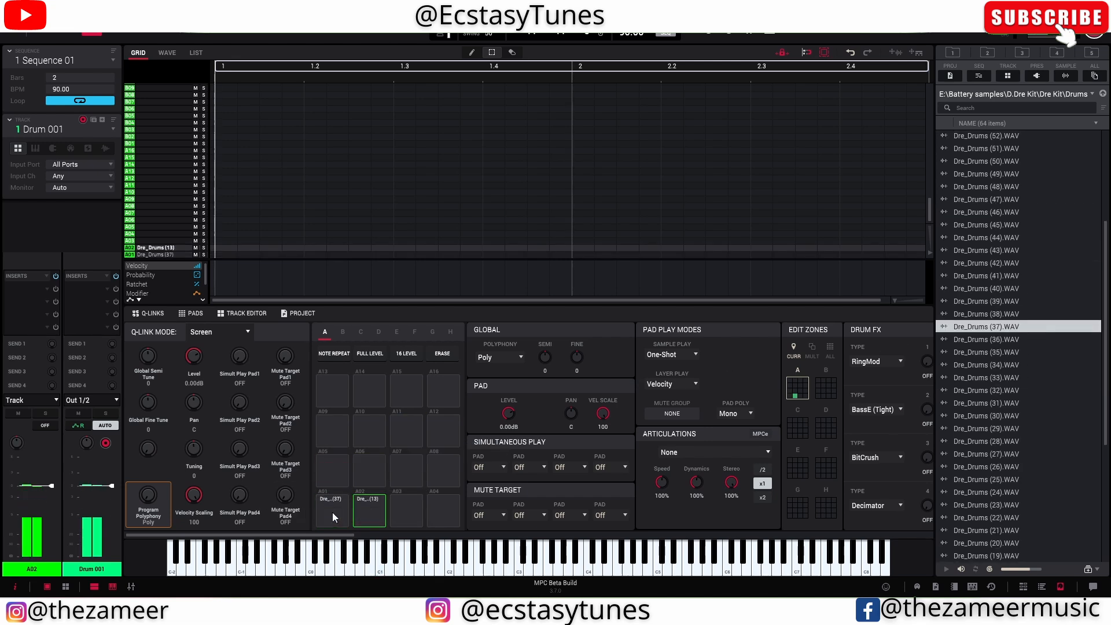
{"action": "key", "text": "z"}
{"action": "key", "text": "z"}
{"action": "key", "text": "x"}
{"action": "key", "text": "z"}
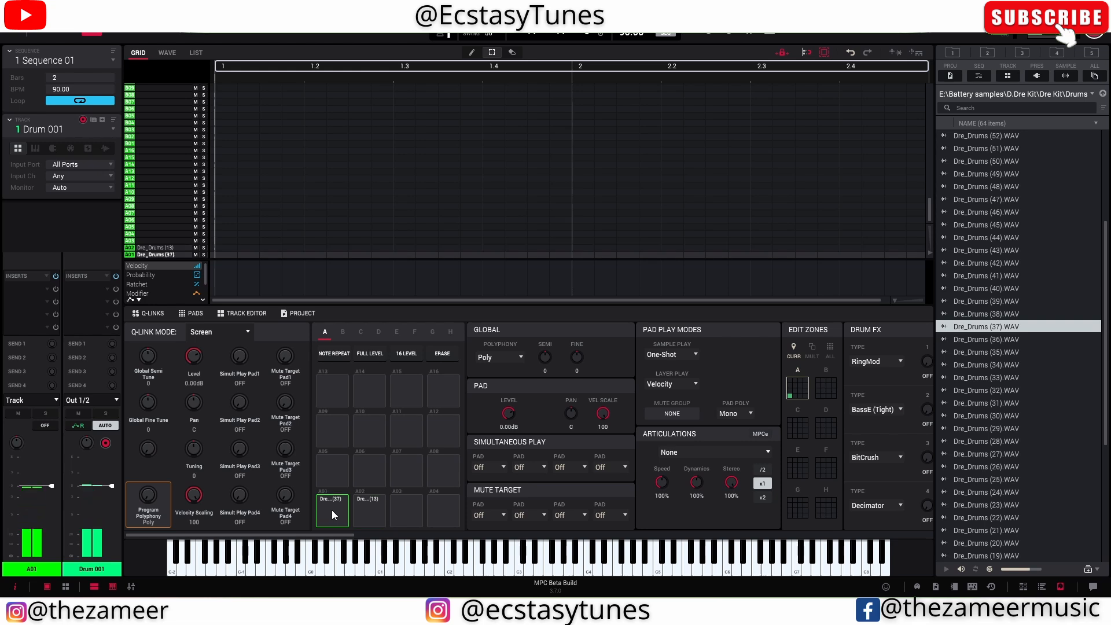
{"action": "key", "text": "z"}
{"action": "key", "text": "x"}
{"action": "key", "text": "z"}
{"action": "key", "text": "z"}
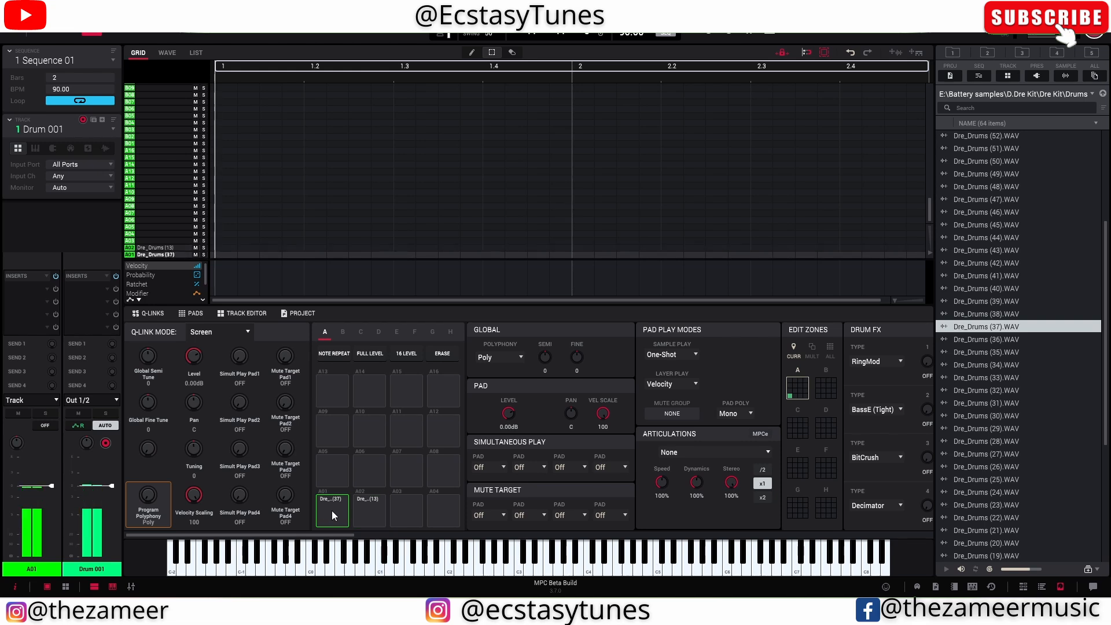
{"action": "key", "text": "x"}
{"action": "key", "text": "z"}
{"action": "key", "text": "z"}
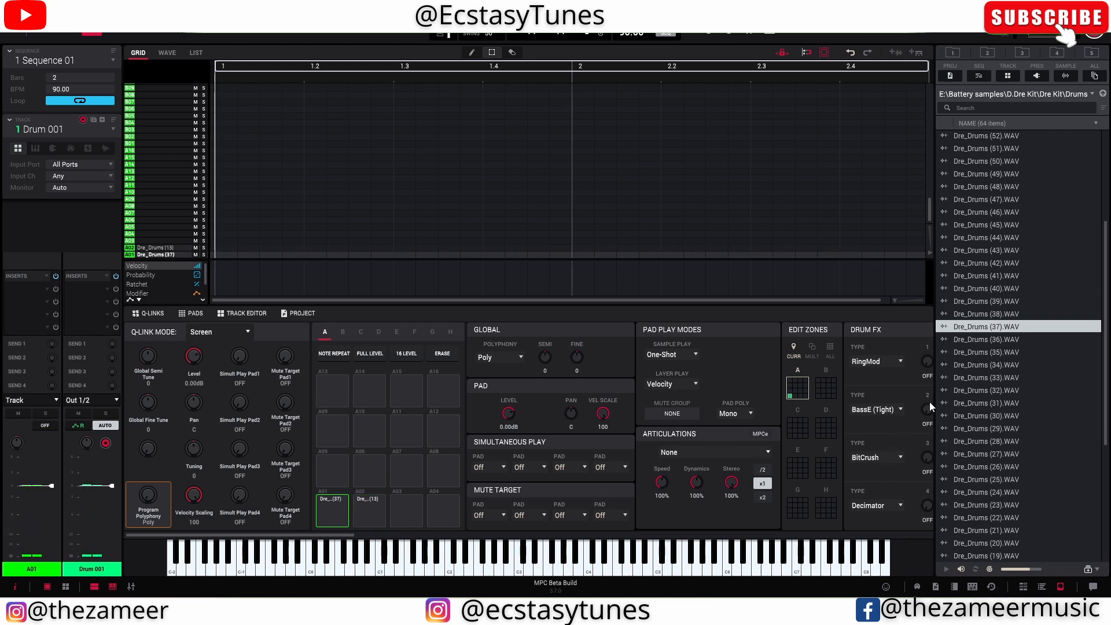
Reopen the Dre Kit's Drums folder and audition more Dre_Drums samples down to the end of the list.
{"action": "left_click", "coordinate": [1103, 93]}
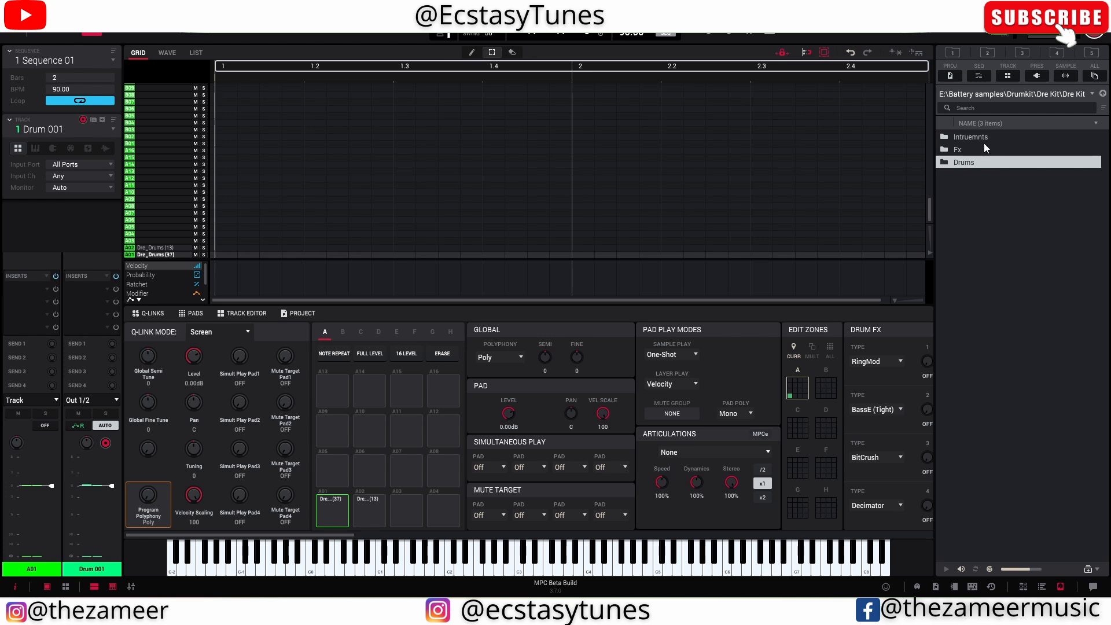
{"action": "double_click", "coordinate": [973, 164]}
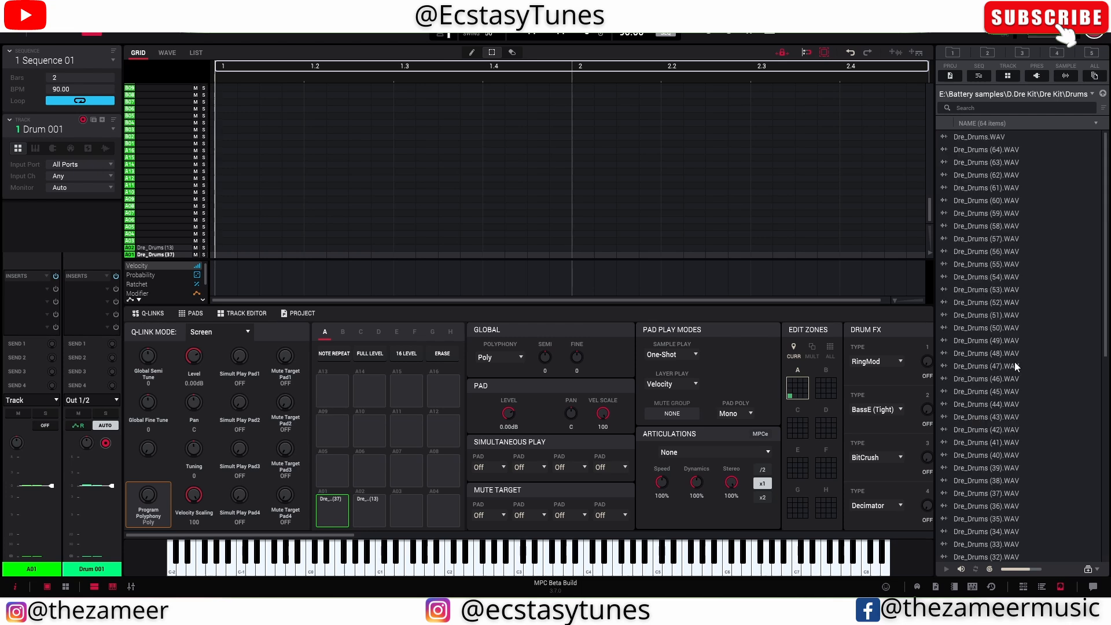
{"action": "scroll", "coordinate": [1016, 362], "scroll_direction": "down", "scroll_amount": 4}
{"action": "left_click", "coordinate": [1000, 340]}
{"action": "left_click", "coordinate": [1030, 404]}
{"action": "scroll", "coordinate": [1036, 408], "scroll_direction": "down", "scroll_amount": 4}
{"action": "left_click", "coordinate": [1033, 377]}
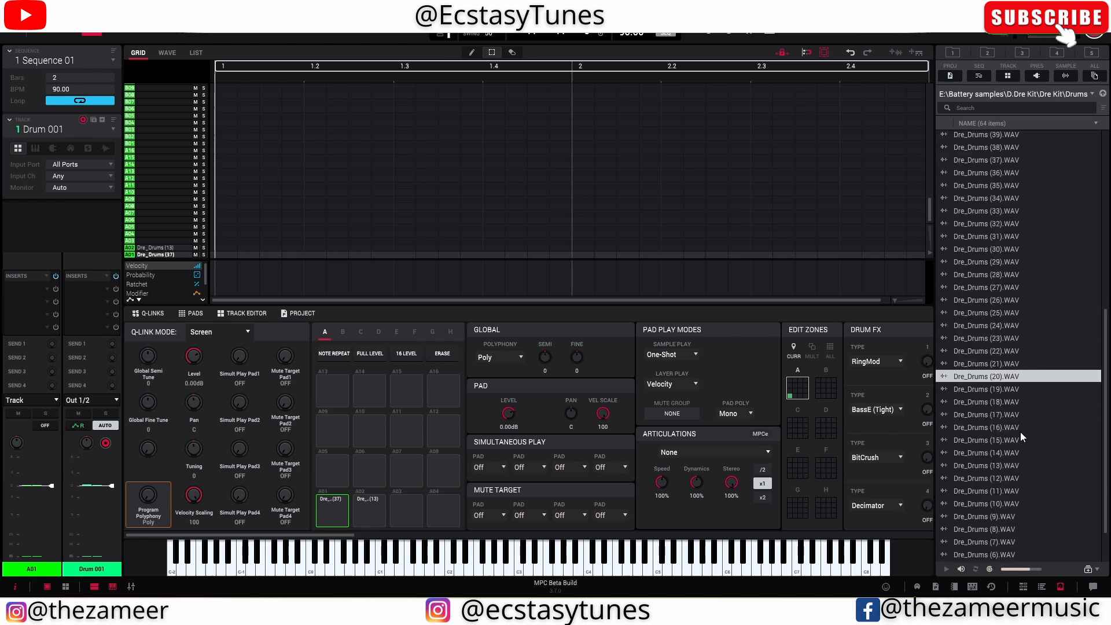
{"action": "left_click", "coordinate": [1020, 429]}
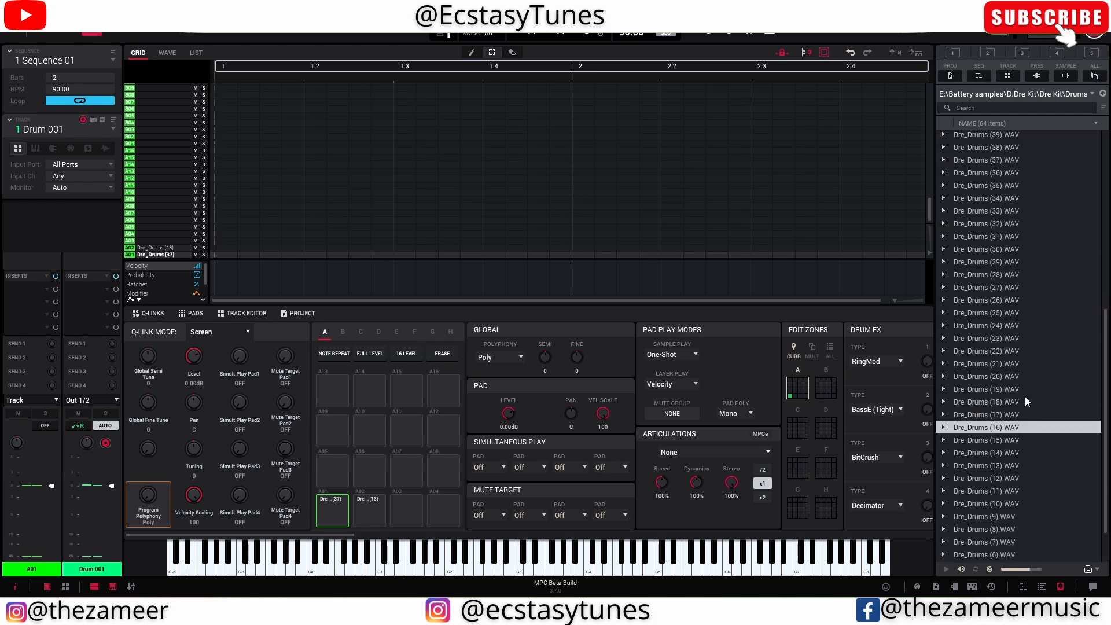
{"action": "left_click", "coordinate": [1011, 441]}
{"action": "left_click", "coordinate": [1019, 467]}
{"action": "left_click", "coordinate": [1025, 491]}
{"action": "scroll", "coordinate": [1029, 503], "scroll_direction": "down", "scroll_amount": 1}
{"action": "left_click", "coordinate": [1030, 455]}
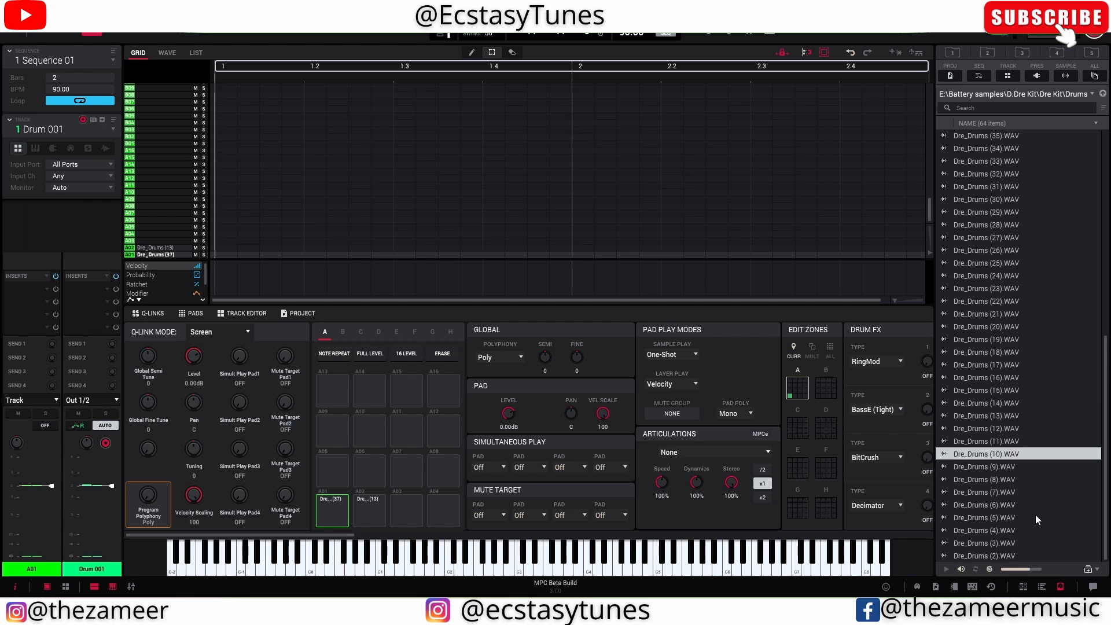
{"action": "left_click", "coordinate": [1035, 505]}
{"action": "left_click", "coordinate": [1039, 530]}
{"action": "left_click", "coordinate": [1040, 544]}
{"action": "left_click", "coordinate": [1037, 519]}
{"action": "left_click", "coordinate": [1033, 532]}
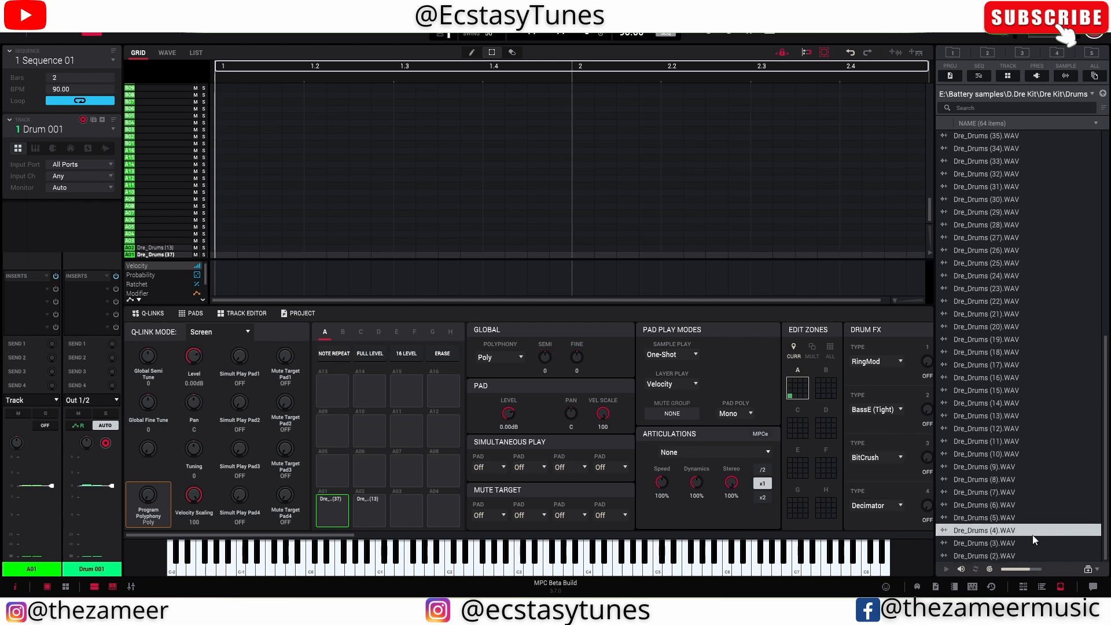
Audition samples in the Dre Kit's Intruemnts folder and load Dre Intruemts (20).WAV onto pad A05.
{"action": "left_click", "coordinate": [1103, 93]}
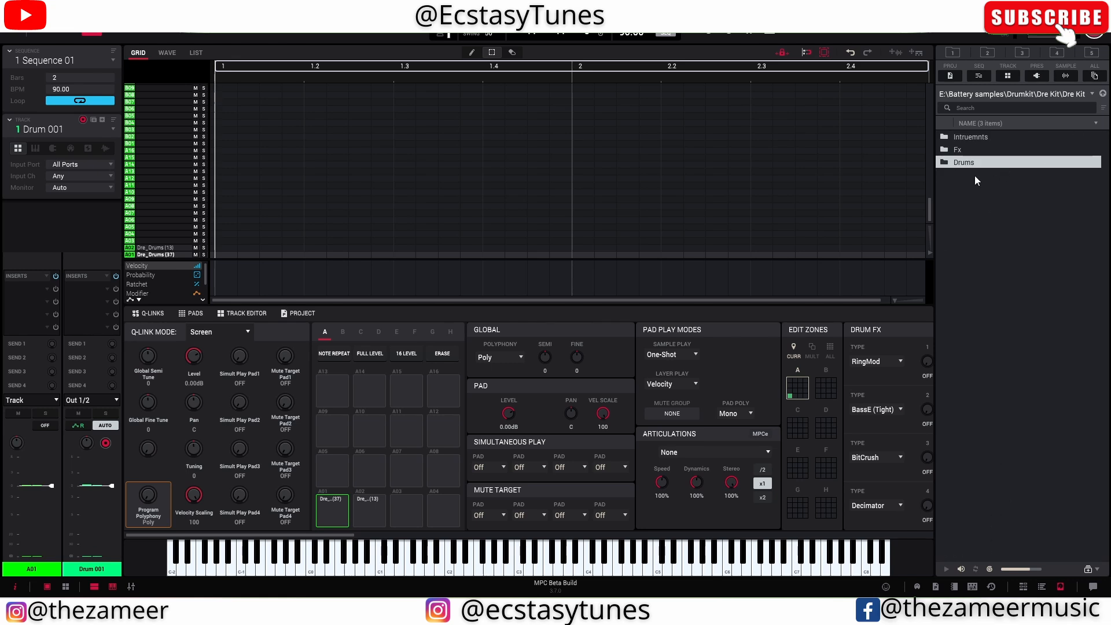
{"action": "double_click", "coordinate": [976, 137]}
{"action": "left_click", "coordinate": [1023, 200]}
{"action": "left_click", "coordinate": [1025, 238]}
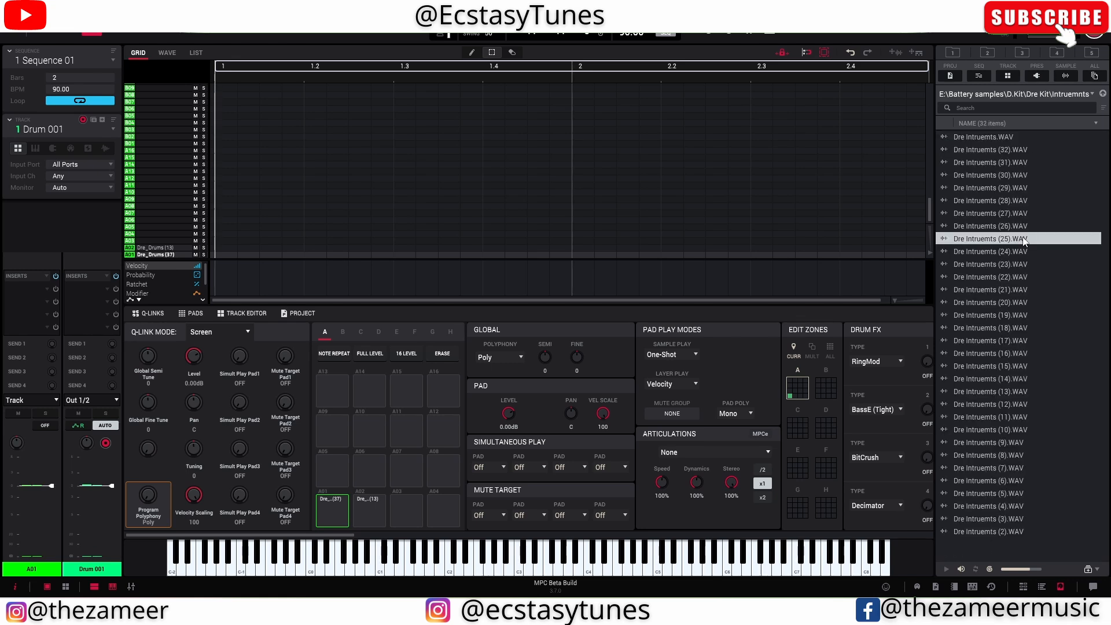
{"action": "left_click", "coordinate": [1028, 302]}
{"action": "left_click", "coordinate": [1017, 240]}
{"action": "left_click", "coordinate": [1030, 291]}
{"action": "left_click", "coordinate": [1034, 304]}
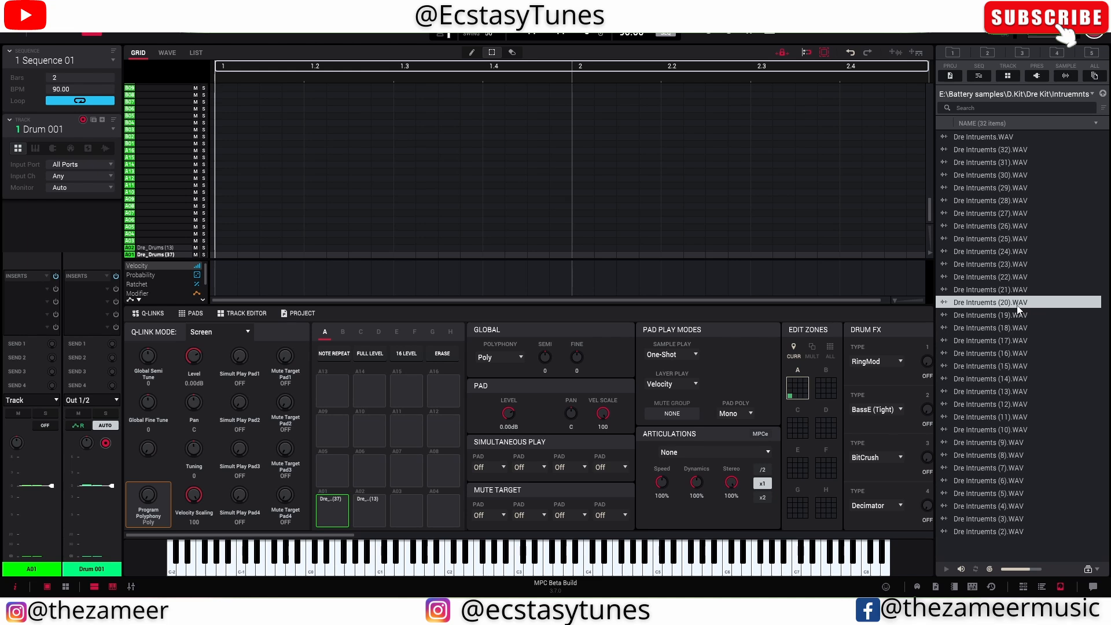
{"action": "left_click_drag", "start_coordinate": [1022, 307], "coordinate": [331, 469]}
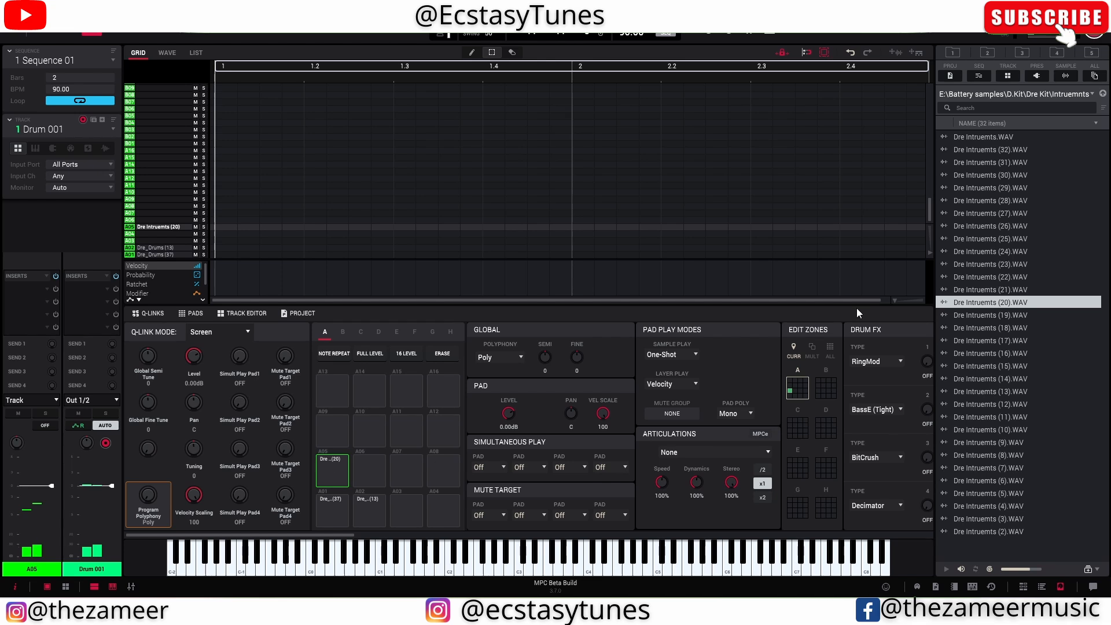
Load Hit (24).wav from the Percz folder of the Black Eyed Peas & DJ Toomp Kit onto pad A04 and test it against pad A02.
{"action": "left_click", "coordinate": [1103, 94]}
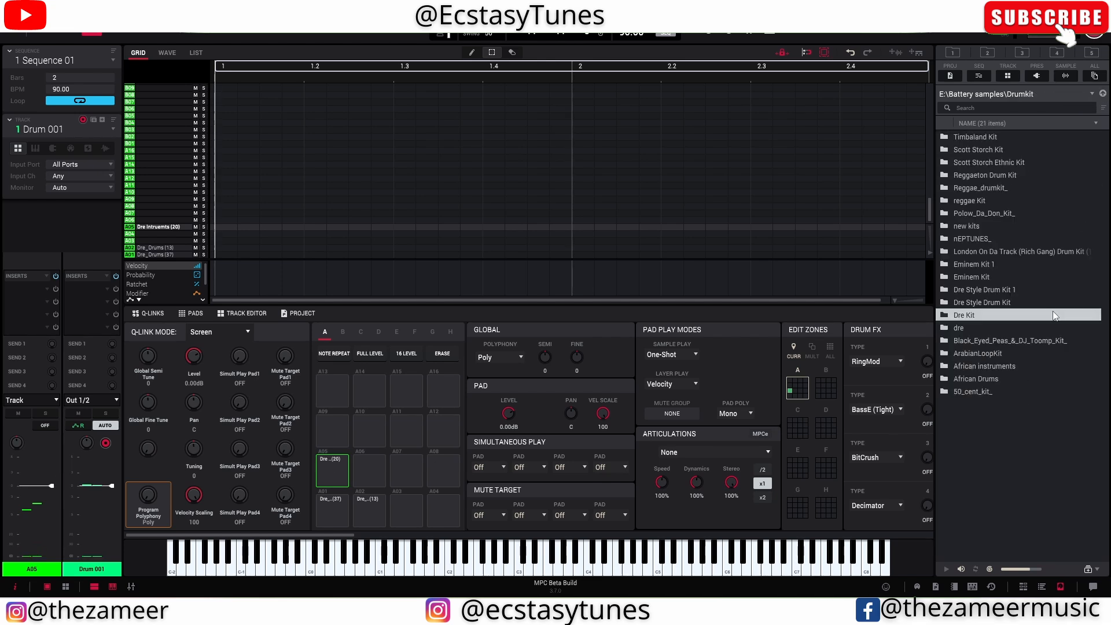
{"action": "double_click", "coordinate": [1007, 341]}
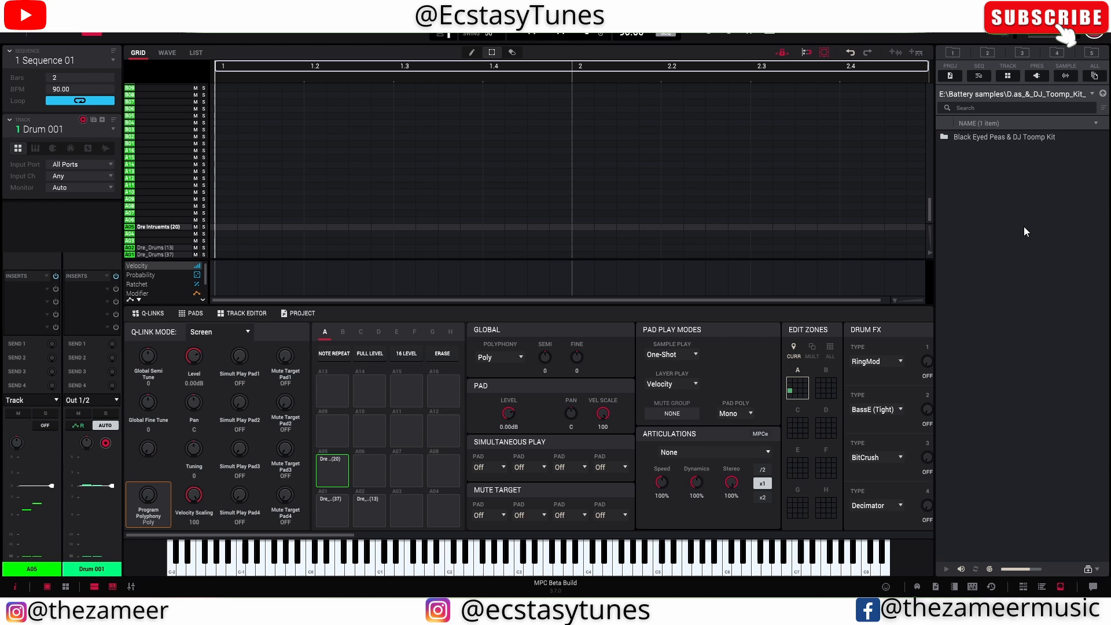
{"action": "double_click", "coordinate": [995, 138]}
{"action": "double_click", "coordinate": [964, 149]}
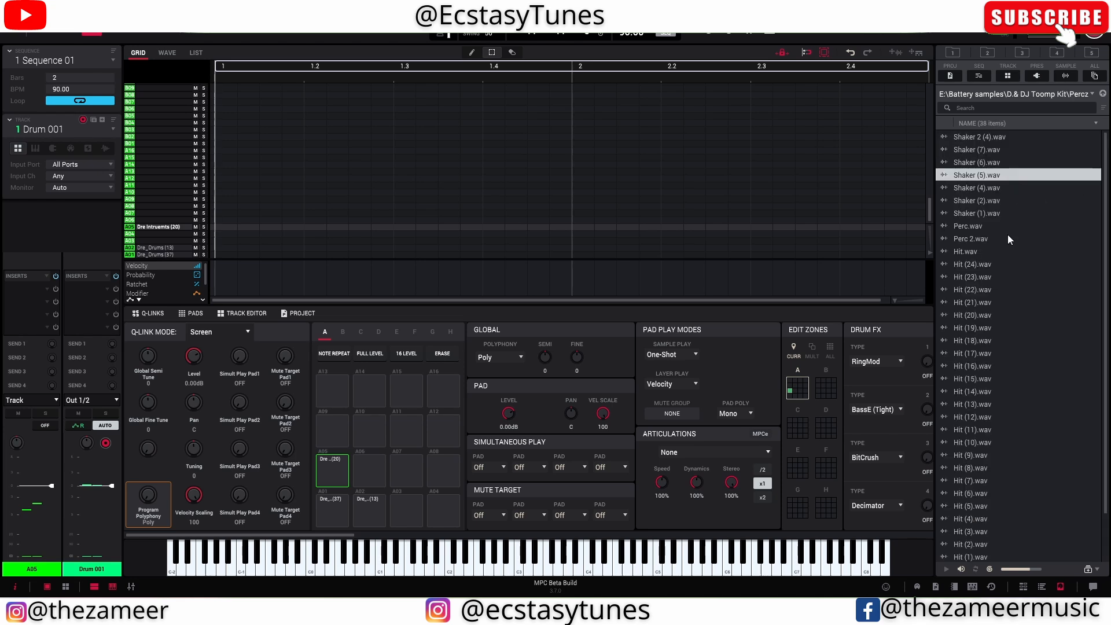
{"action": "left_click", "coordinate": [972, 264]}
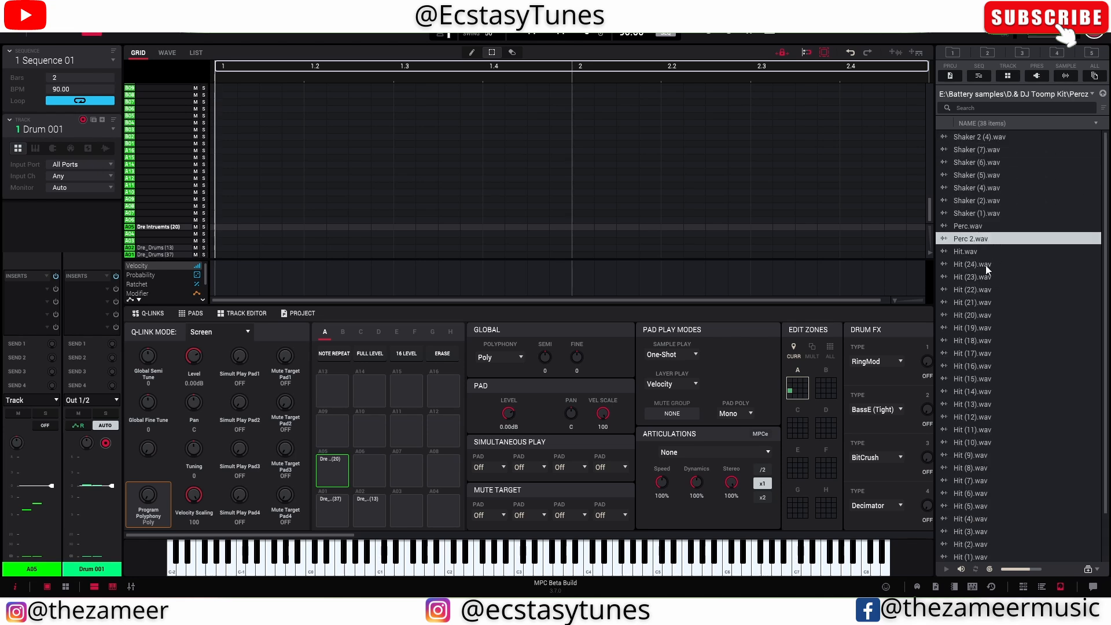
{"action": "left_click_drag", "start_coordinate": [985, 265], "coordinate": [442, 505]}
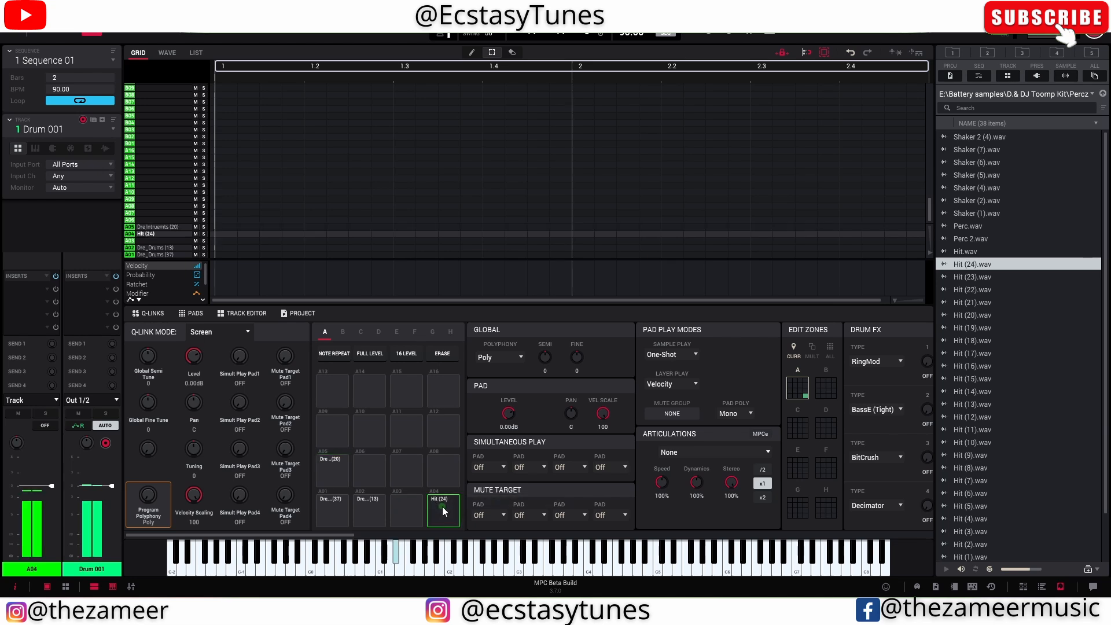
{"action": "left_click", "coordinate": [439, 508]}
{"action": "left_click", "coordinate": [380, 509]}
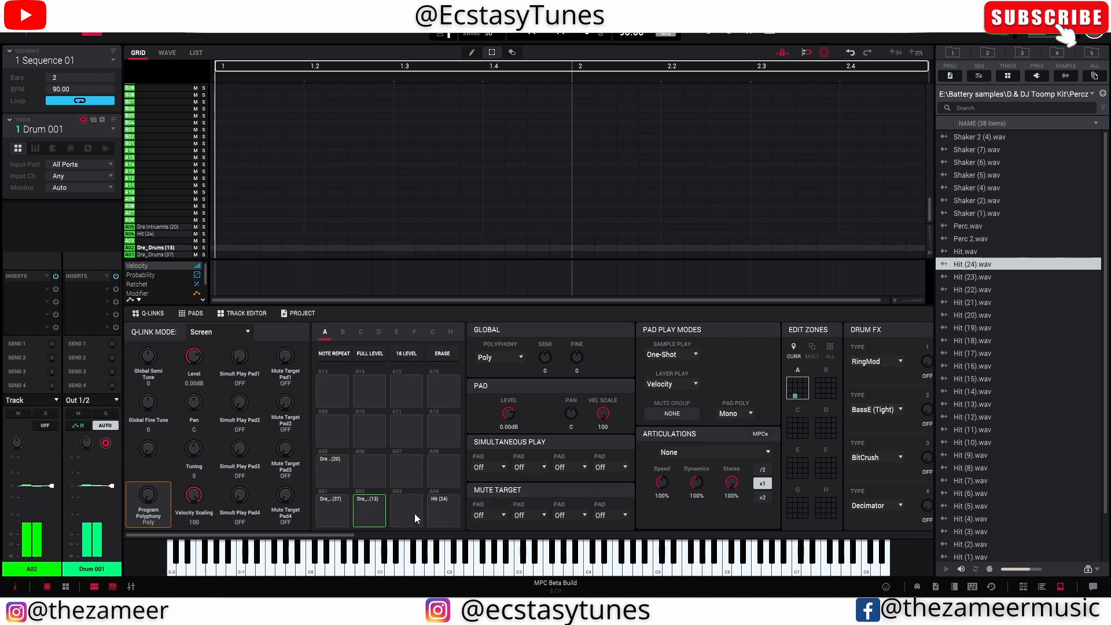
{"action": "left_click", "coordinate": [445, 511]}
{"action": "left_click", "coordinate": [382, 501]}
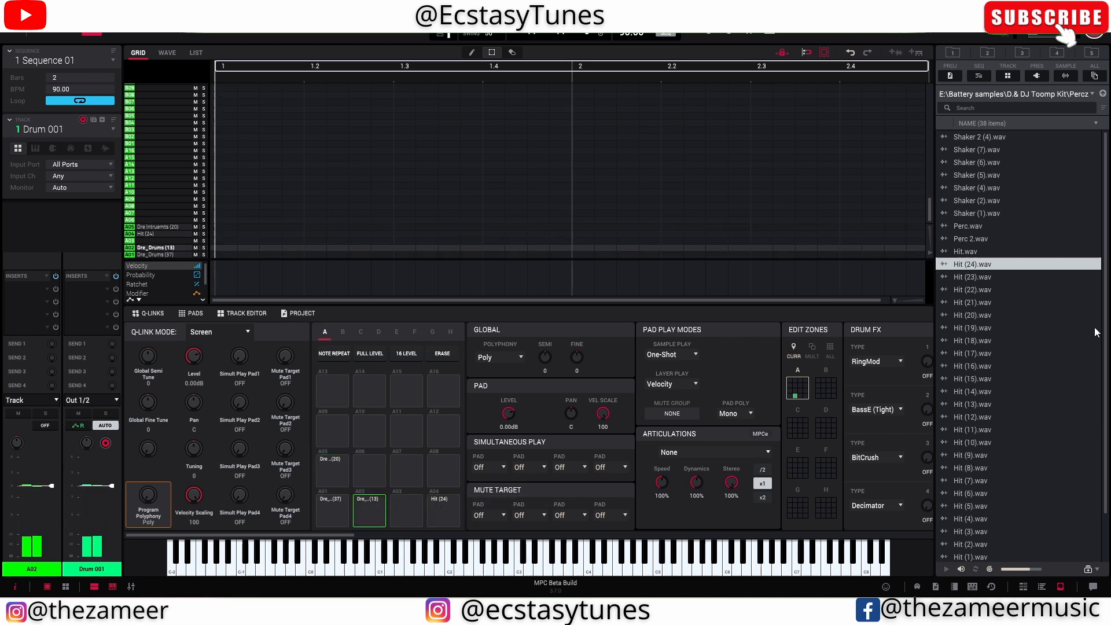
Audition Perc.wav and load it onto pad A06.
{"action": "left_click", "coordinate": [1009, 227]}
{"action": "left_click_drag", "start_coordinate": [982, 232], "coordinate": [383, 467]}
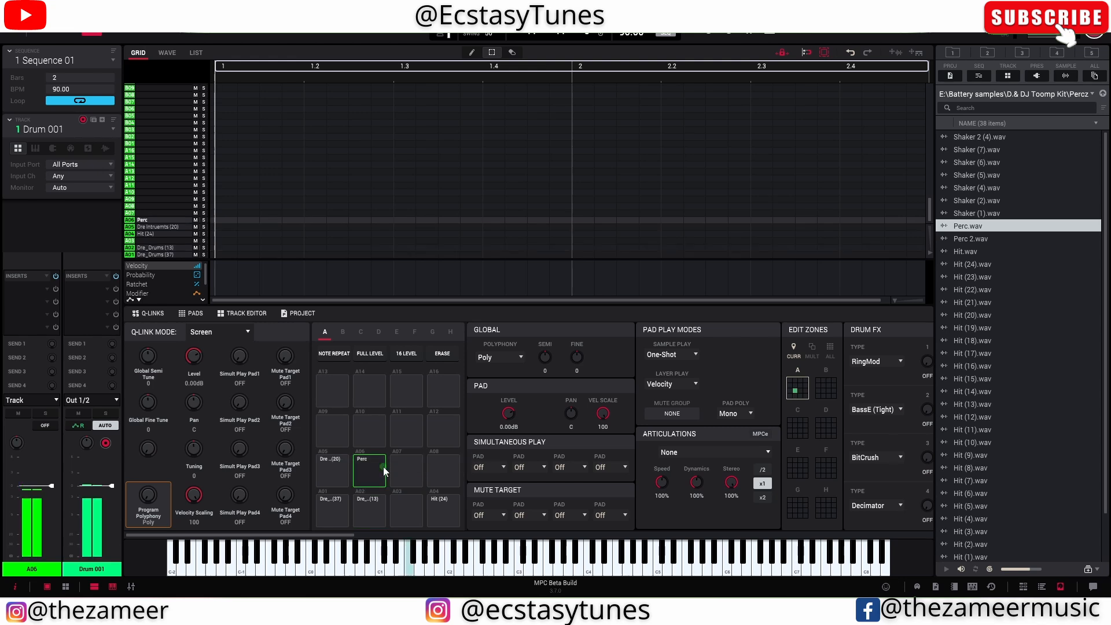
Audition the Hit, Cymbal, Bongo and Perc samples in the Percz folder.
{"action": "left_click", "coordinate": [1013, 391]}
{"action": "scroll", "coordinate": [1012, 405], "scroll_direction": "down", "scroll_amount": 2}
{"action": "left_click", "coordinate": [1012, 404]}
{"action": "left_click", "coordinate": [1030, 455]}
{"action": "left_click", "coordinate": [1028, 479]}
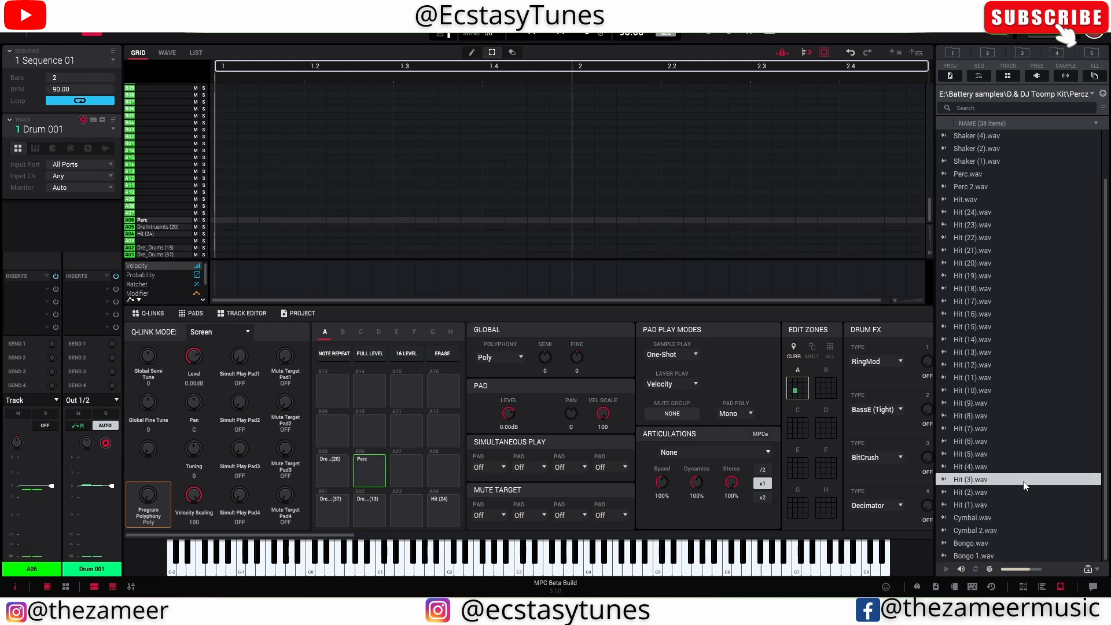
{"action": "left_click", "coordinate": [1020, 518]}
{"action": "left_click", "coordinate": [1008, 533]}
{"action": "left_click", "coordinate": [1025, 545]}
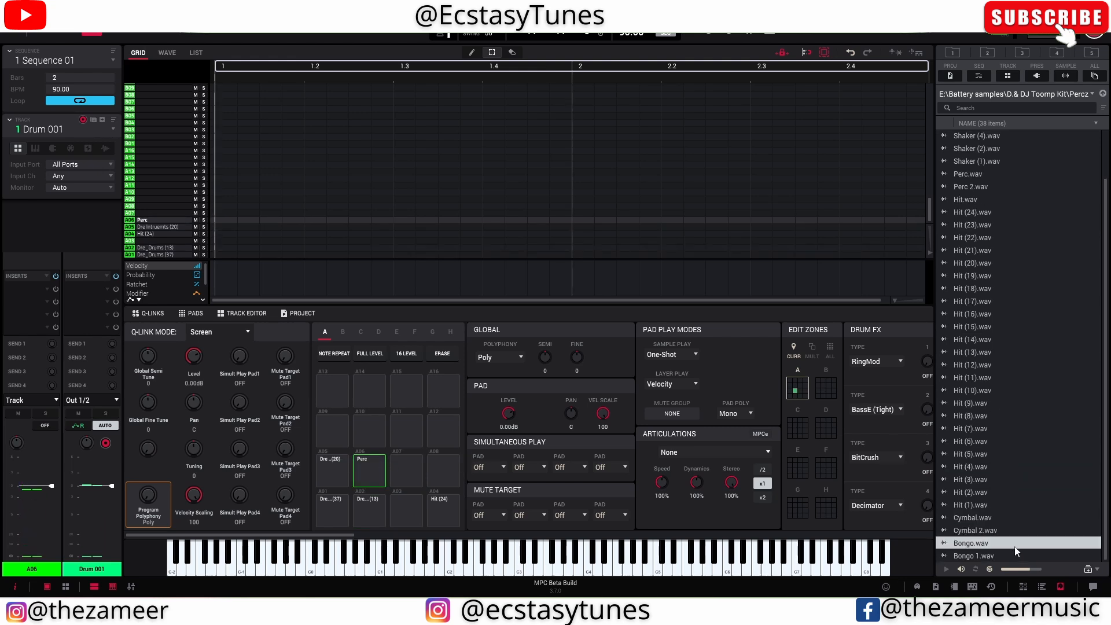
{"action": "left_click", "coordinate": [1018, 556]}
{"action": "left_click", "coordinate": [1047, 188]}
{"action": "left_click", "coordinate": [1024, 175]}
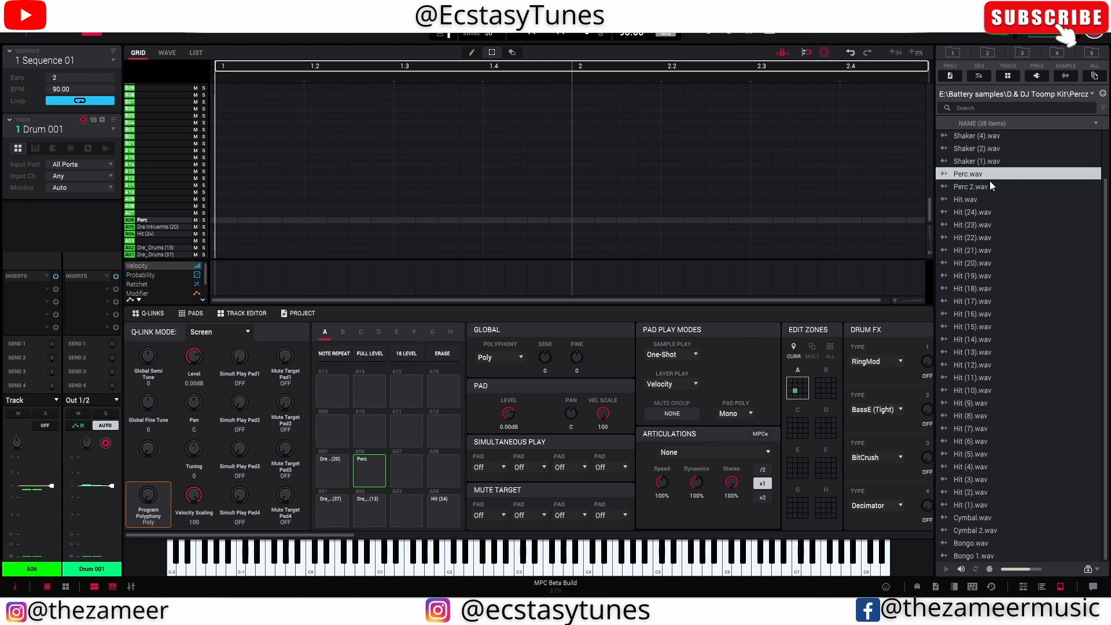
Audition samples in the kit's Clapz folder and load Clap (9).wav onto pad A03.
{"action": "left_click", "coordinate": [1011, 146]}
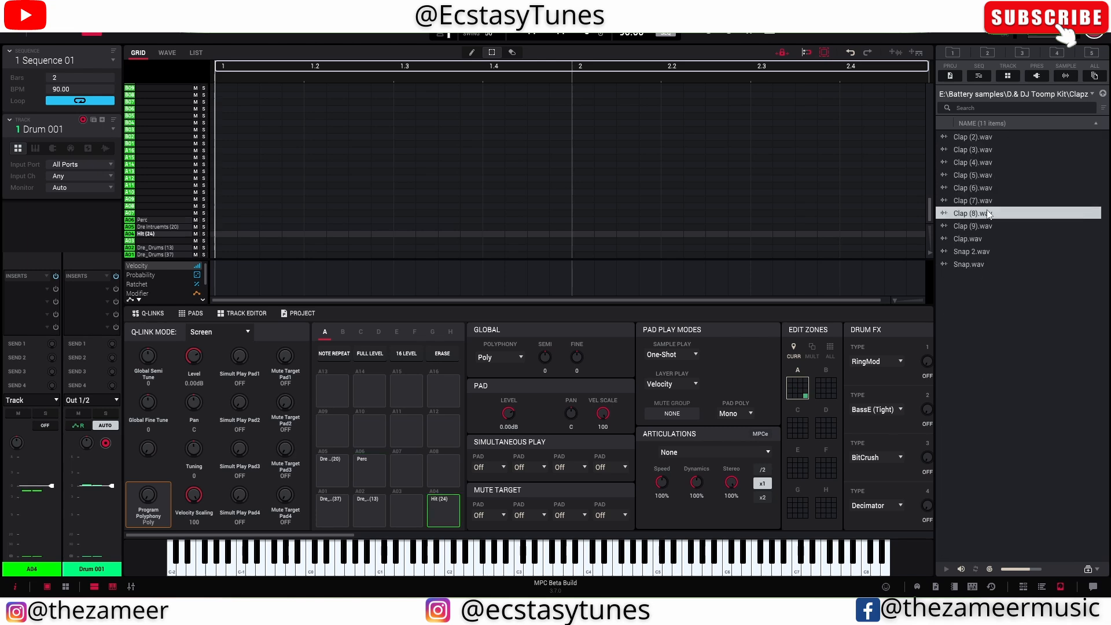
{"action": "left_click", "coordinate": [985, 226]}
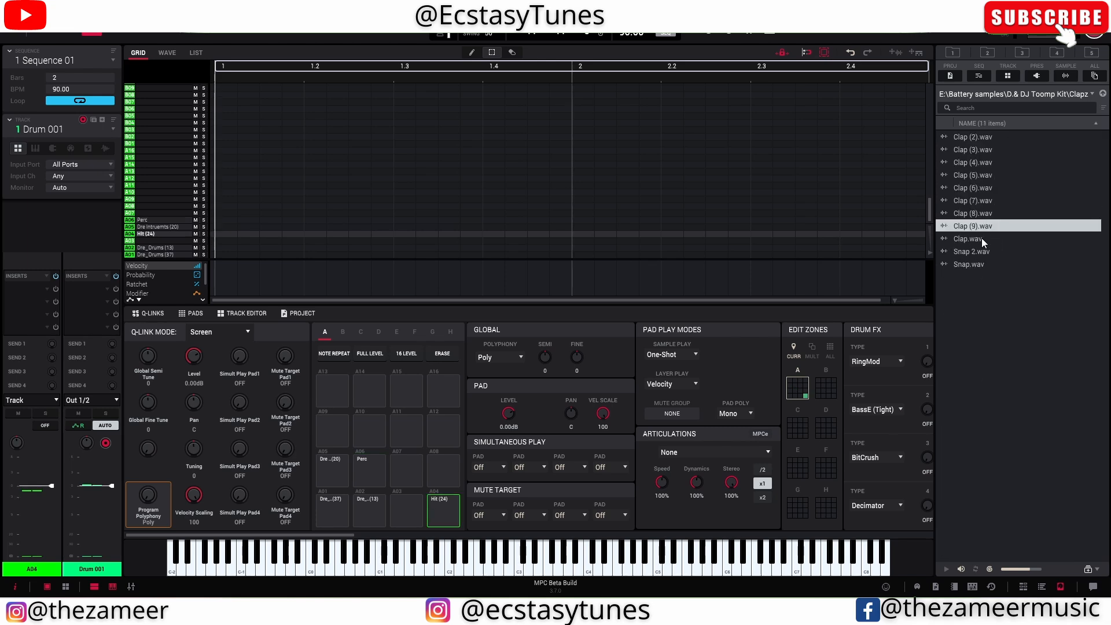
{"action": "left_click_drag", "start_coordinate": [978, 226], "coordinate": [405, 519]}
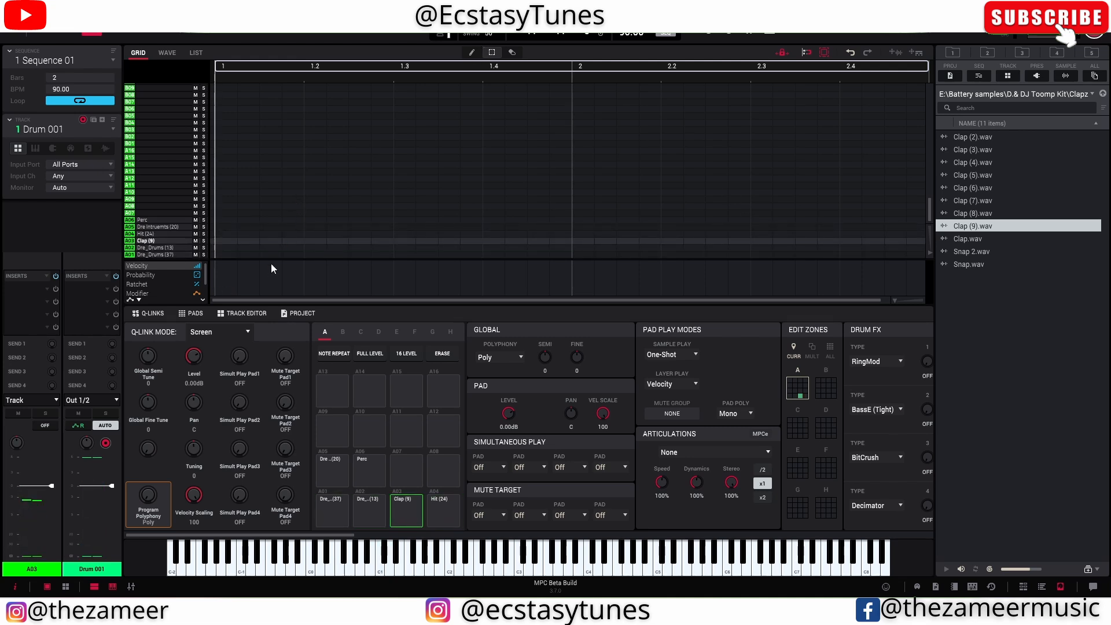
Program bar 1 with Dre_Drums (37) kicks on and around beats 1 and 3, and layered Dre_Drums (13) and Clap (9) on beats 2 and 4.
{"action": "left_click", "coordinate": [224, 252]}
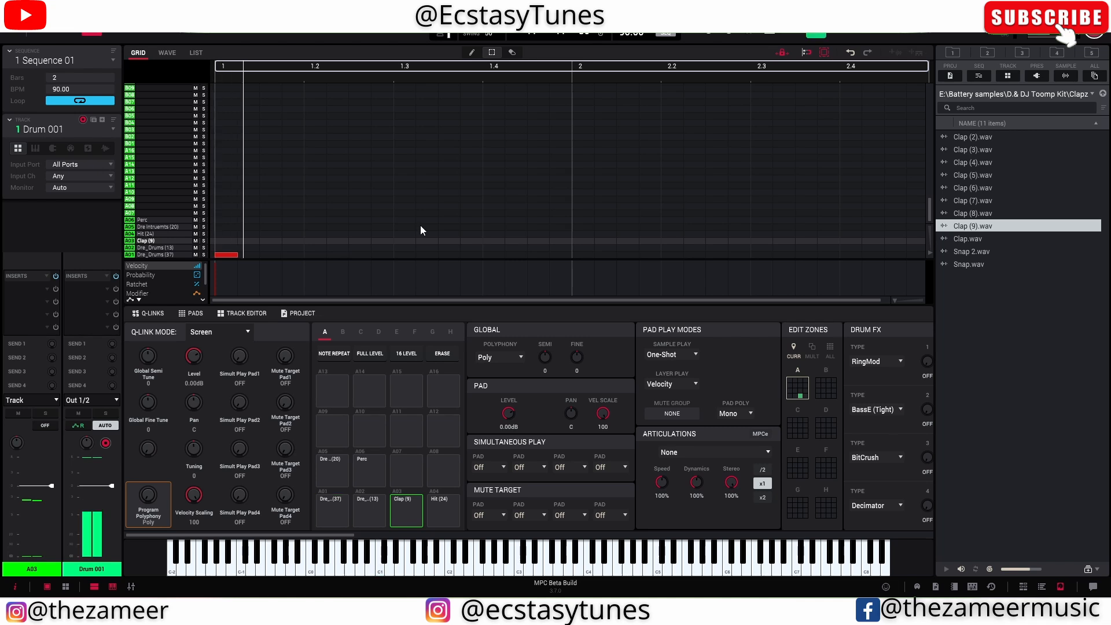
{"action": "left_click_drag", "start_coordinate": [621, 32], "coordinate": [619, 34]}
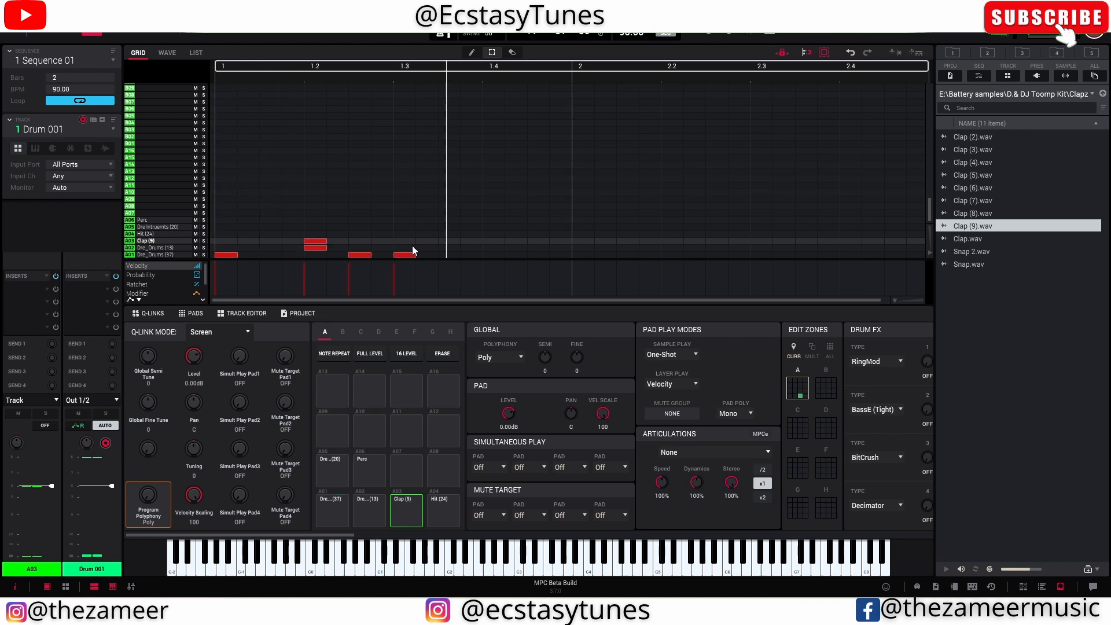
{"action": "key", "text": "space"}
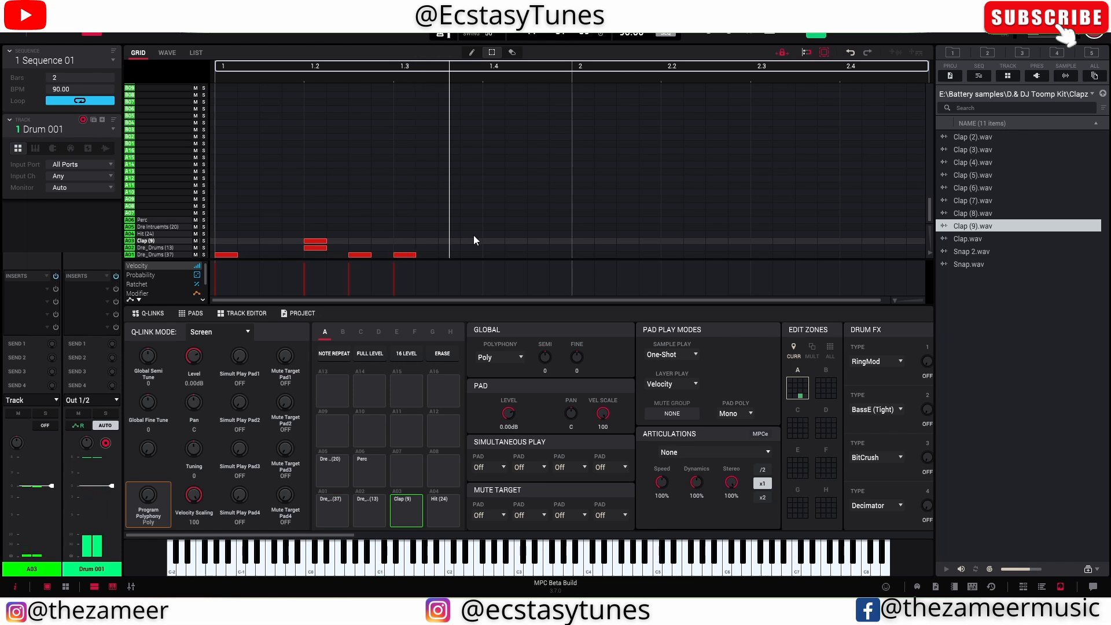
{"action": "left_click", "coordinate": [492, 248]}
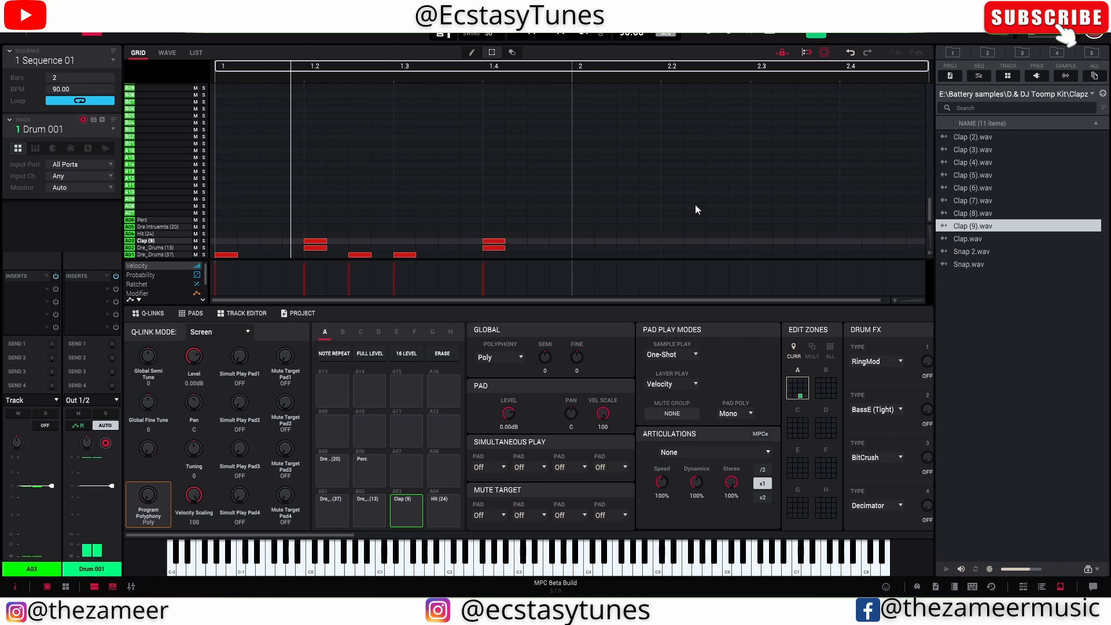
Copy the bar 1 pattern into bar 2 and add an extra Dre_Drums (37) kick just before beat 2.4.
{"action": "left_click_drag", "start_coordinate": [585, 210], "coordinate": [583, 255]}
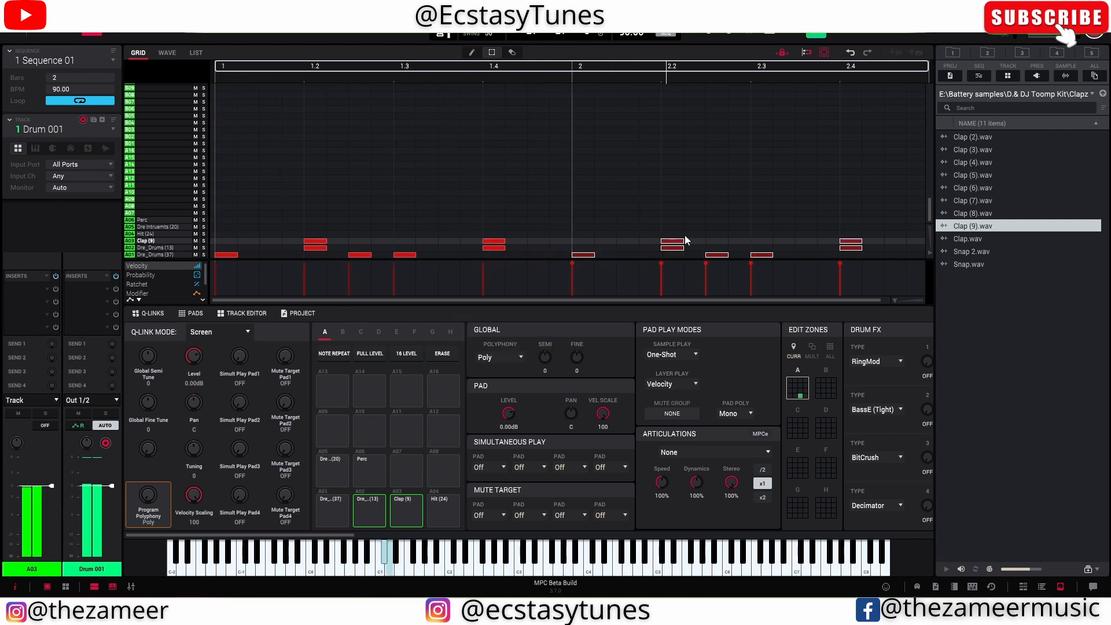
{"action": "double_click", "coordinate": [808, 254]}
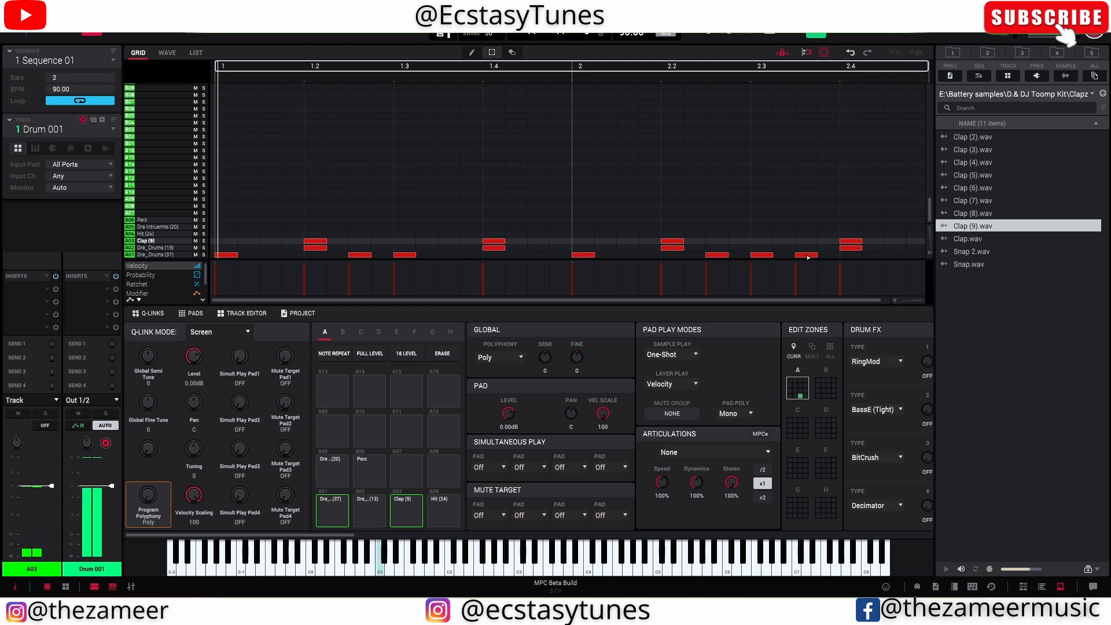
{"action": "left_click_drag", "start_coordinate": [806, 255], "coordinate": [827, 255]}
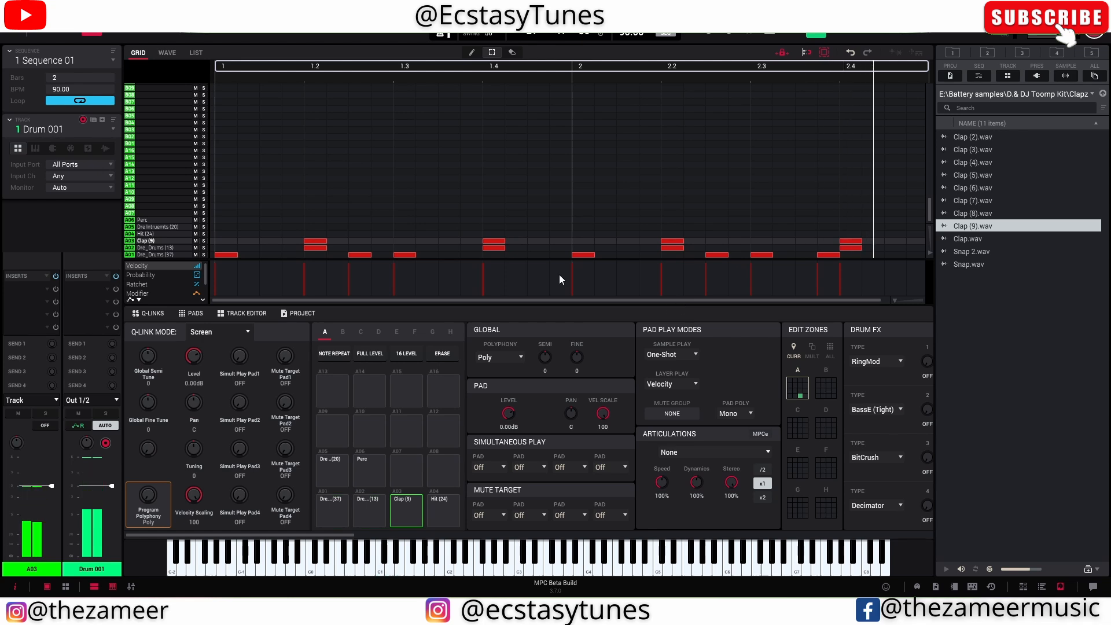
Double the sequence length to four bars and add an extra Dre_Drums (37) kick between beats 4.1 and 4.2.
{"action": "left_click", "coordinate": [114, 60]}
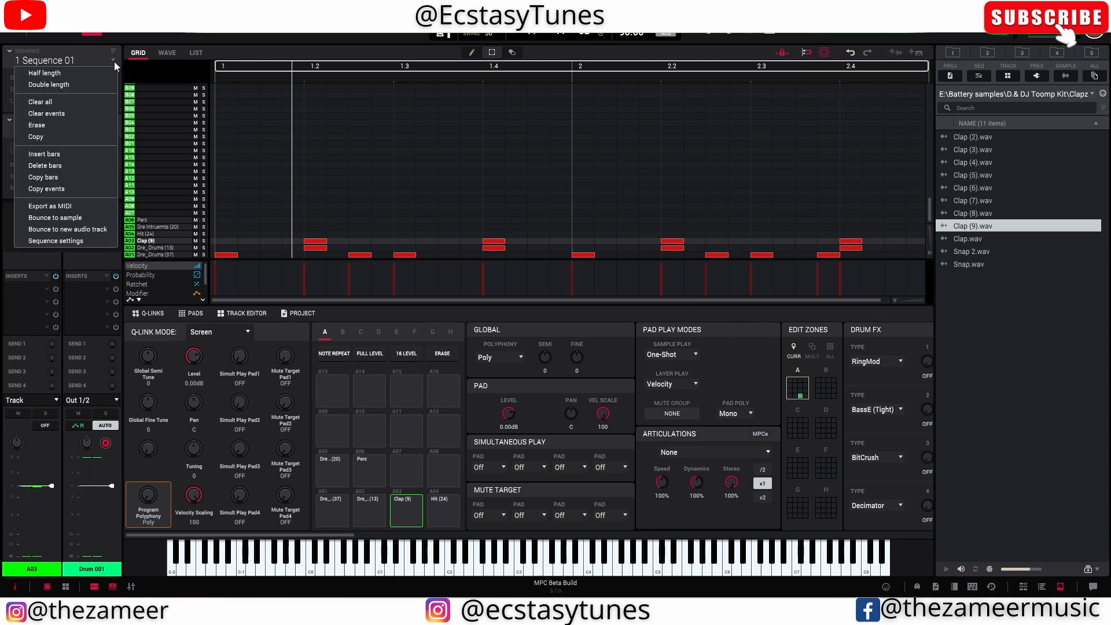
{"action": "left_click", "coordinate": [92, 86]}
{"action": "left_click_drag", "start_coordinate": [901, 300], "coordinate": [892, 300]}
{"action": "left_click", "coordinate": [822, 202]}
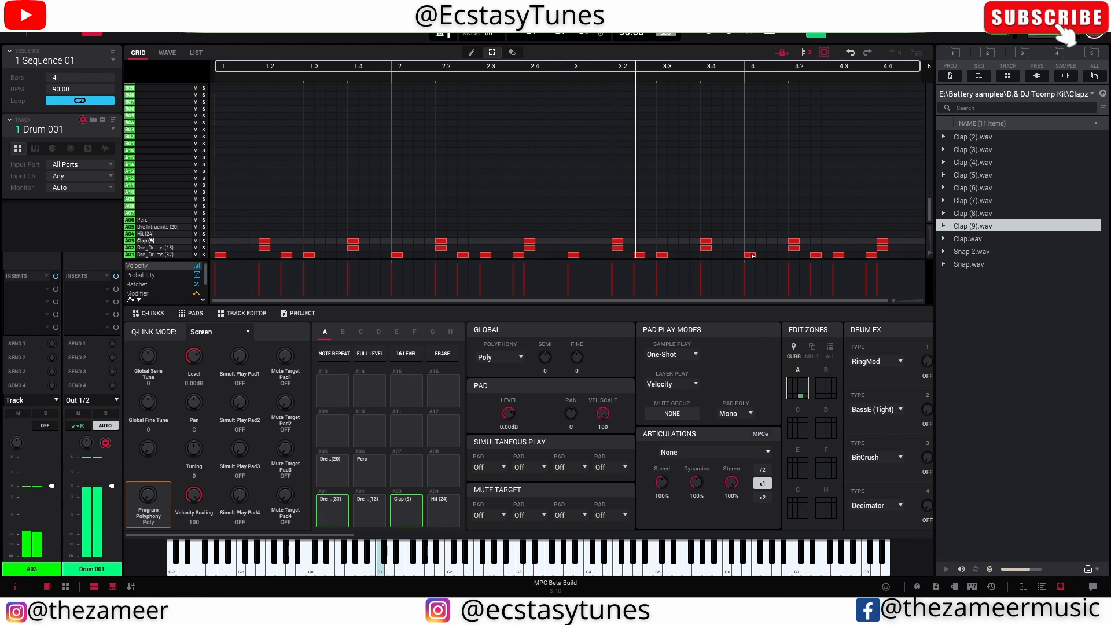
{"action": "left_click", "coordinate": [774, 255]}
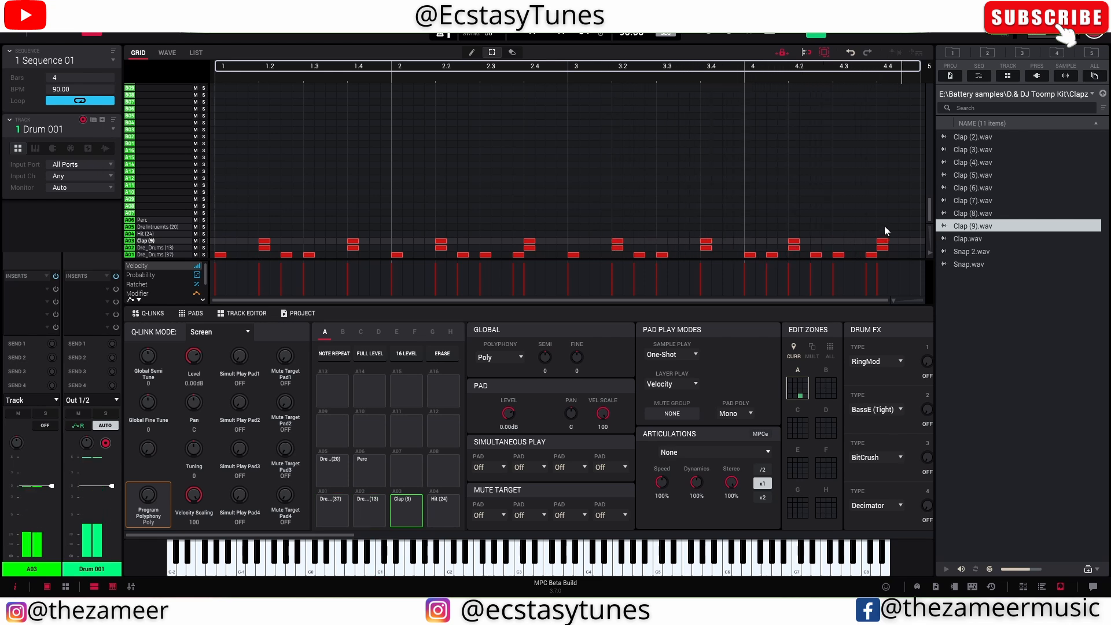
{"action": "key", "text": "space"}
Lower the velocity of all Clap (9) and Dre_Drums (13) notes together and play back the pattern.
{"action": "left_click_drag", "start_coordinate": [234, 224], "coordinate": [900, 246]}
{"action": "left_click_drag", "start_coordinate": [258, 266], "coordinate": [265, 271]}
{"action": "left_click", "coordinate": [252, 200]}
{"action": "key", "text": "space"}
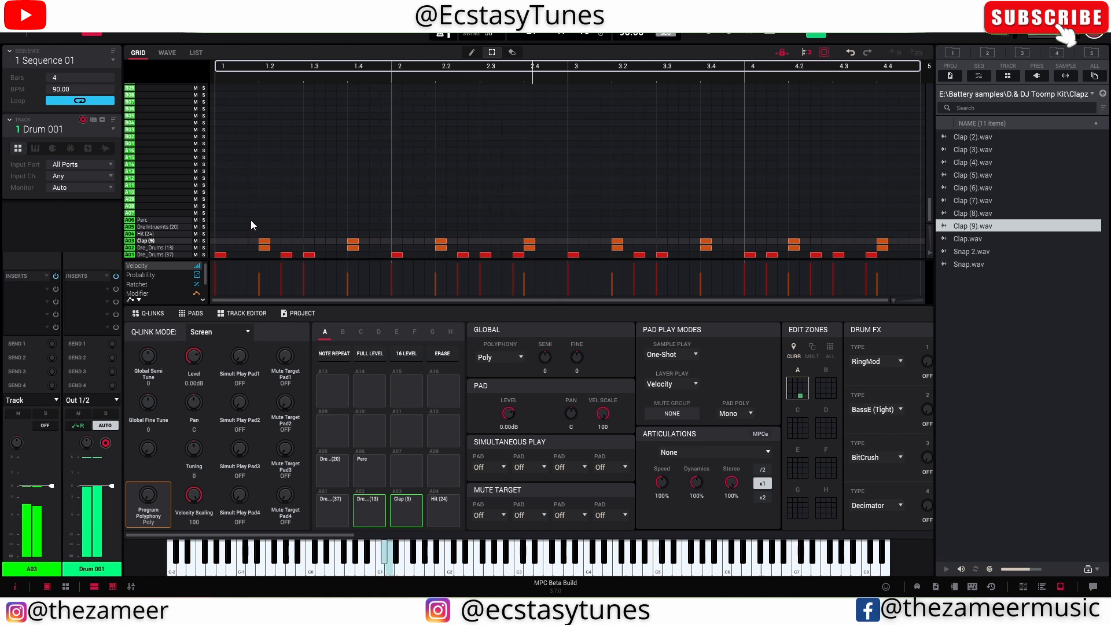
Offset the layered hits so all Clap (9) notes start slightly later than the Dre_Drums (13) notes, and play back the result.
{"action": "left_click_drag", "start_coordinate": [252, 220], "coordinate": [925, 249]}
{"action": "scroll", "coordinate": [252, 172], "scroll_direction": "up", "scroll_amount": 5}
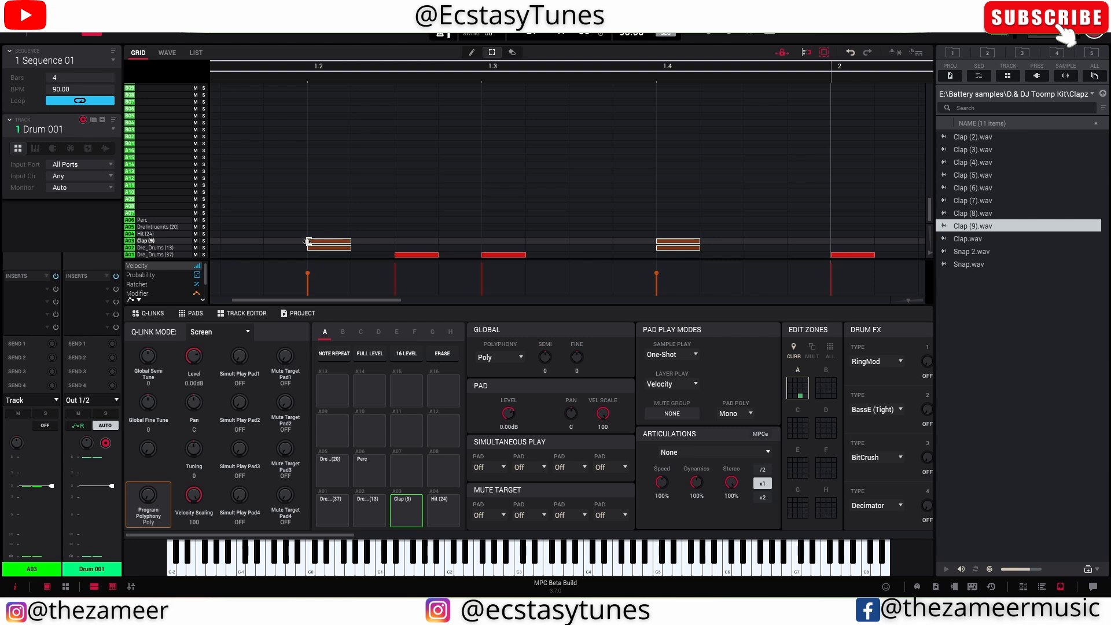
{"action": "left_click_drag", "start_coordinate": [308, 241], "coordinate": [308, 248]}
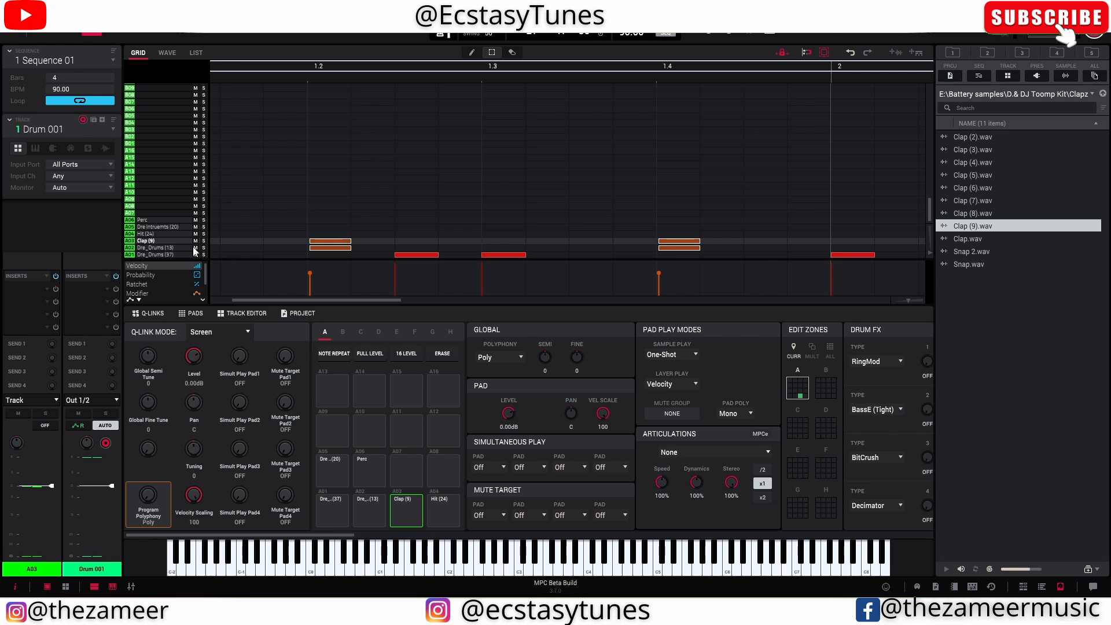
{"action": "left_click", "coordinate": [163, 247]}
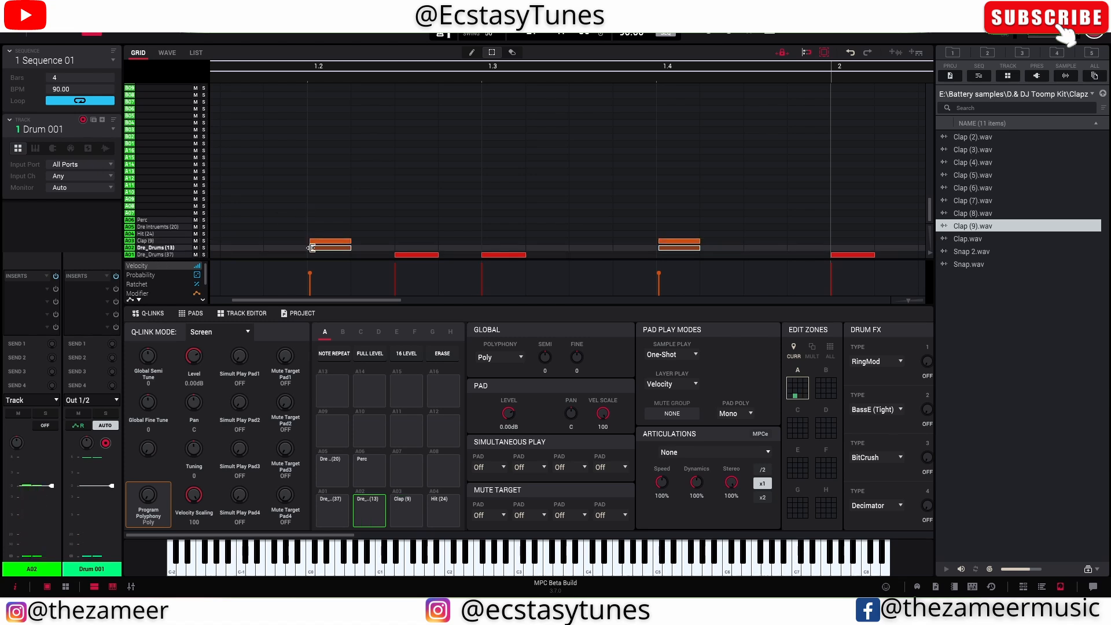
{"action": "left_click_drag", "start_coordinate": [312, 248], "coordinate": [308, 248]}
{"action": "key", "text": "space"}
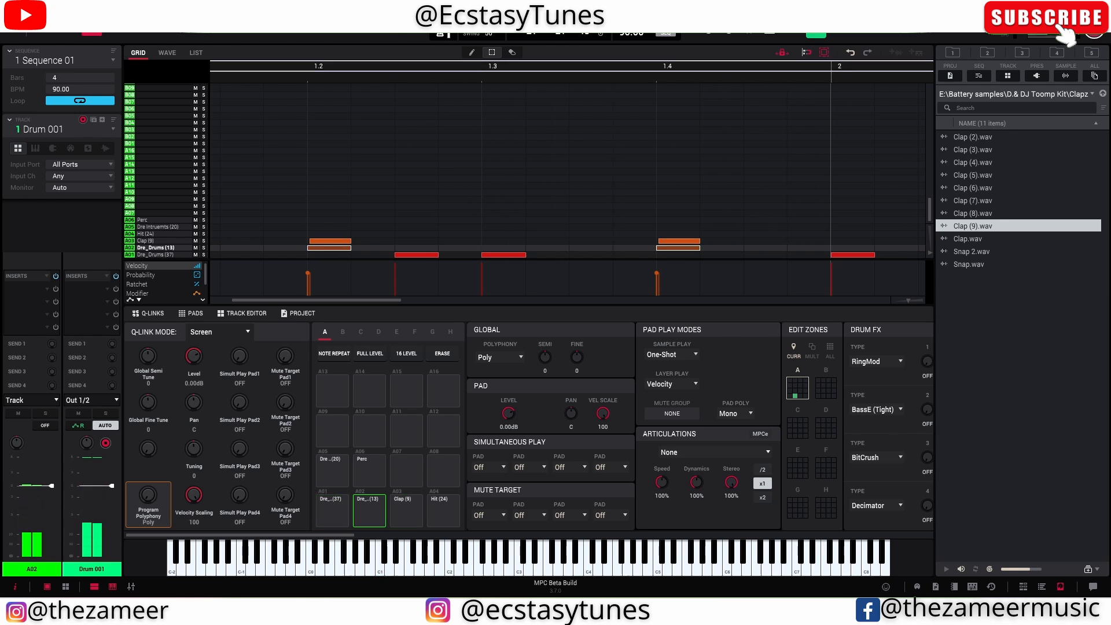
Save the project with the full four-bar pattern in view.
{"action": "left_click_drag", "start_coordinate": [465, 85], "coordinate": [443, 37]}
{"action": "left_click_drag", "start_coordinate": [414, 78], "coordinate": [410, 27]}
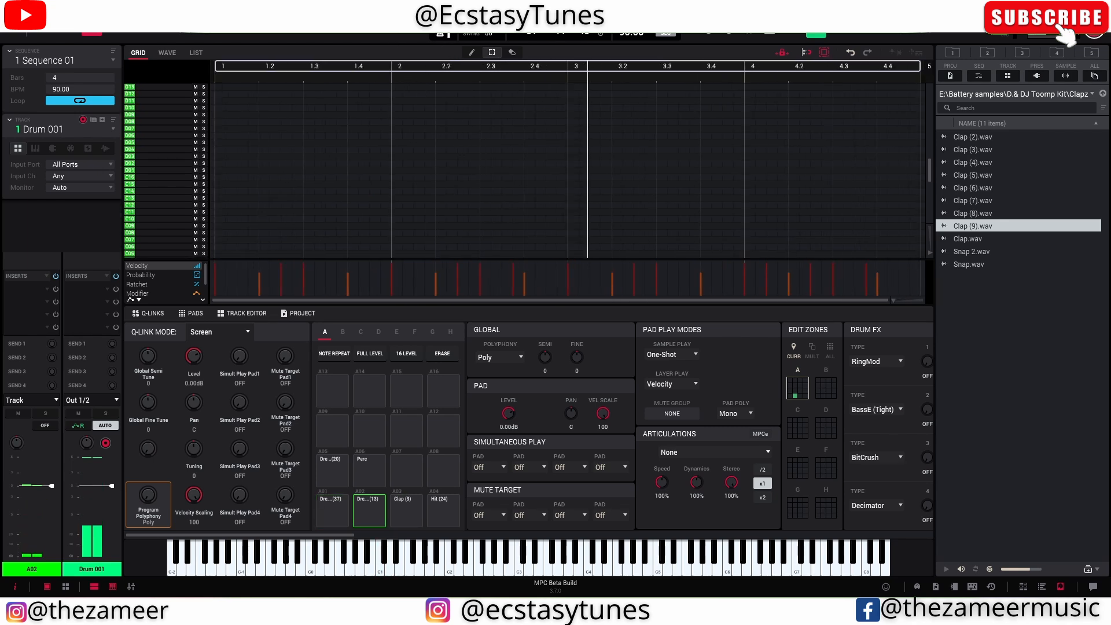
{"action": "scroll", "coordinate": [583, 180], "scroll_direction": "down", "scroll_amount": 6}
{"action": "key", "text": "ctrl+s"}
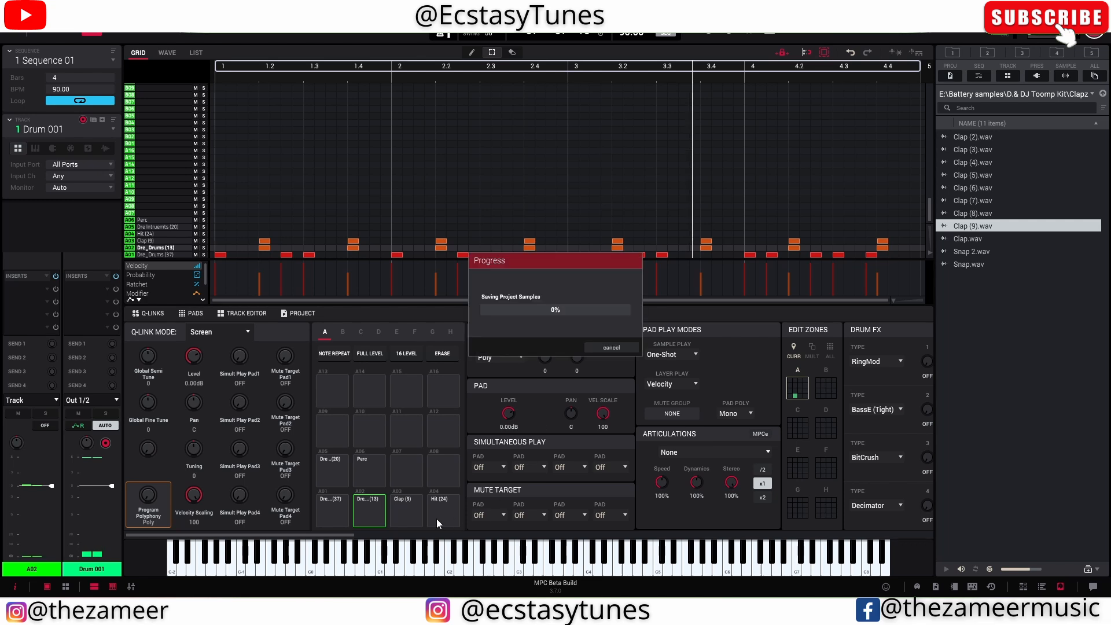
Place Hit (24) notes on all four beats of bar 1, with reduced velocity on beats 2 and 4.
{"action": "left_click", "coordinate": [436, 517]}
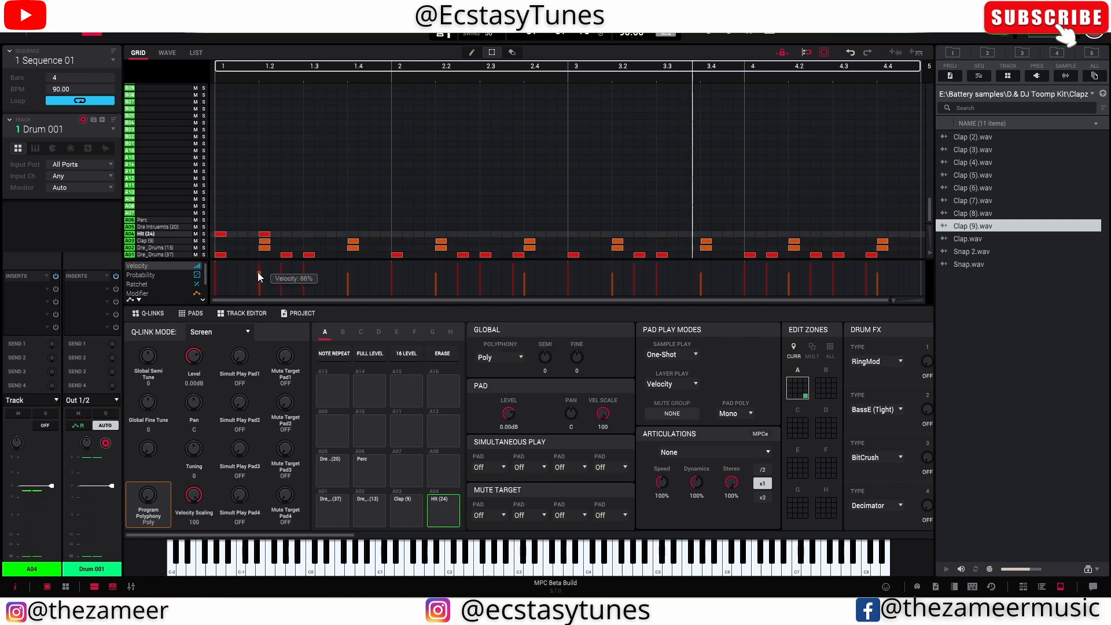
{"action": "left_click_drag", "start_coordinate": [260, 262], "coordinate": [259, 273]}
{"action": "left_click_drag", "start_coordinate": [221, 235], "coordinate": [221, 235]}
{"action": "left_click_drag", "start_coordinate": [292, 220], "coordinate": [221, 232]}
{"action": "left_click_drag", "start_coordinate": [221, 234], "coordinate": [309, 234]}
Copy the four Hit (24) notes from bar 1 into bar 2 and play back the pattern.
{"action": "mouse_move", "coordinate": [409, 221]}
{"action": "left_mouse_down"}
{"action": "mouse_move", "coordinate": [221, 236]}
{"action": "mouse_move", "coordinate": [419, 238]}
{"action": "mouse_move", "coordinate": [400, 240]}
{"action": "left_mouse_up"}
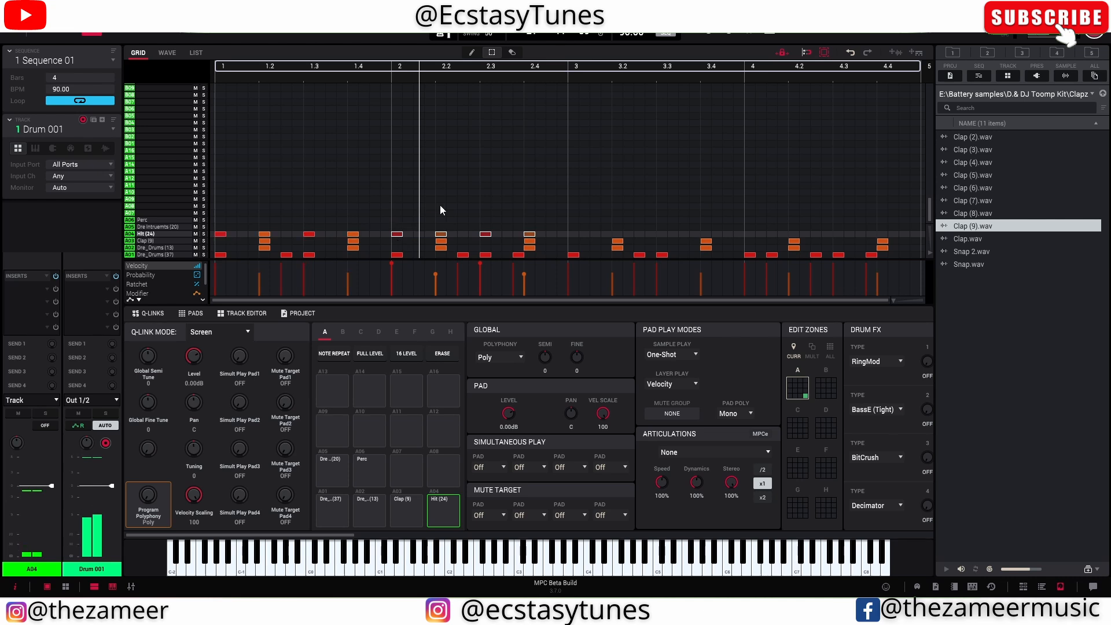
{"action": "left_click", "coordinate": [585, 180]}
{"action": "key", "text": "space"}
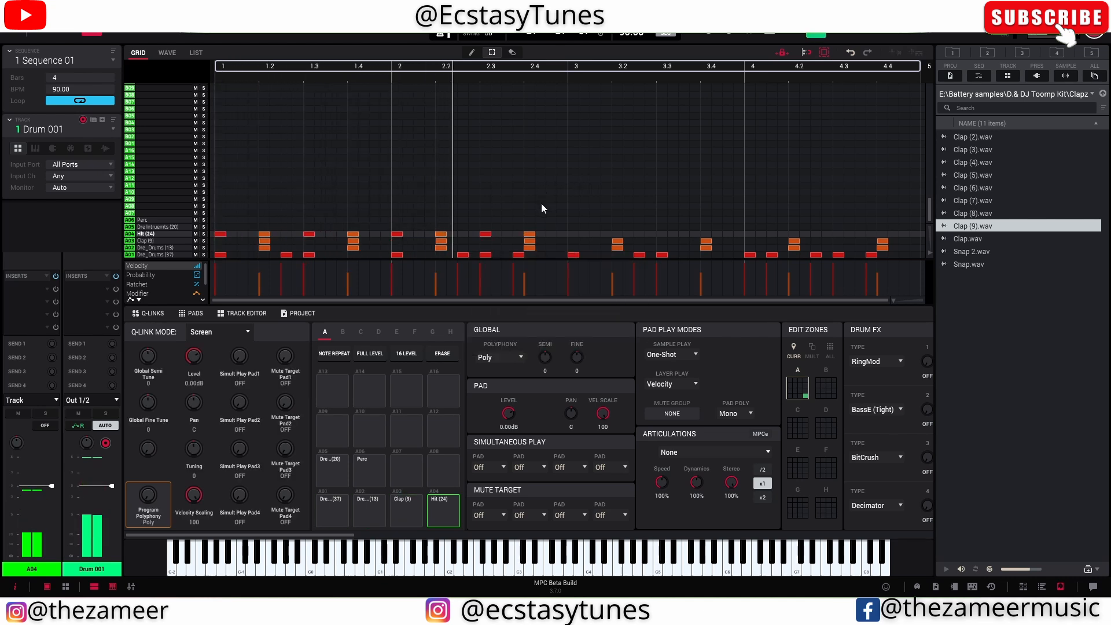
Copy the Hit (24) notes of bars 1 and 2 into bars 3 and 4, and save the project.
{"action": "left_click_drag", "start_coordinate": [553, 217], "coordinate": [574, 233]}
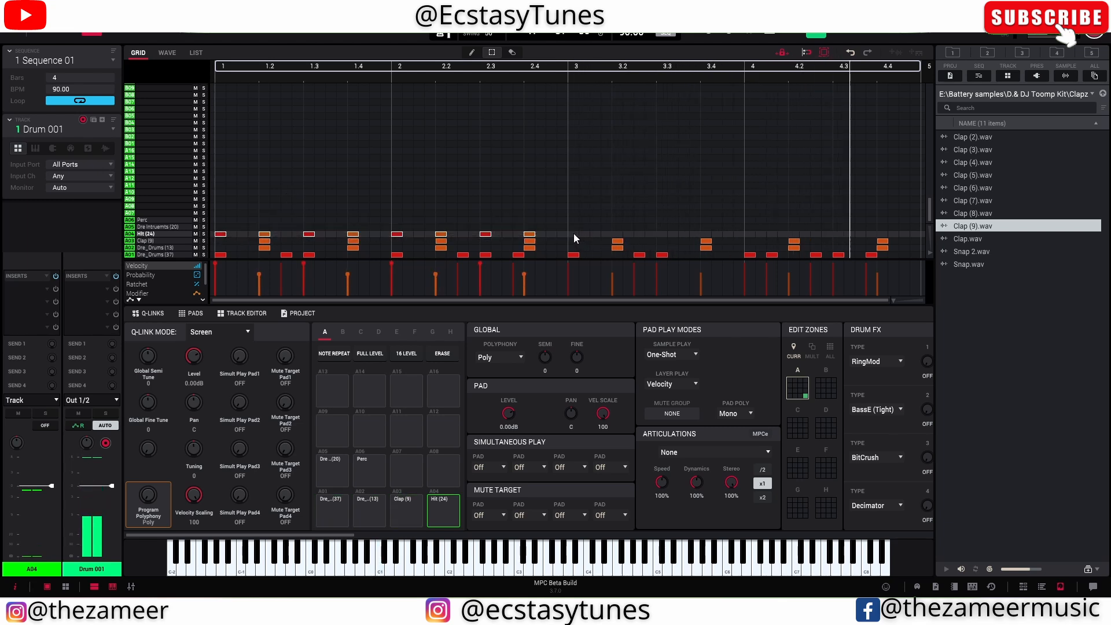
{"action": "left_click_drag", "start_coordinate": [224, 234], "coordinate": [571, 235]}
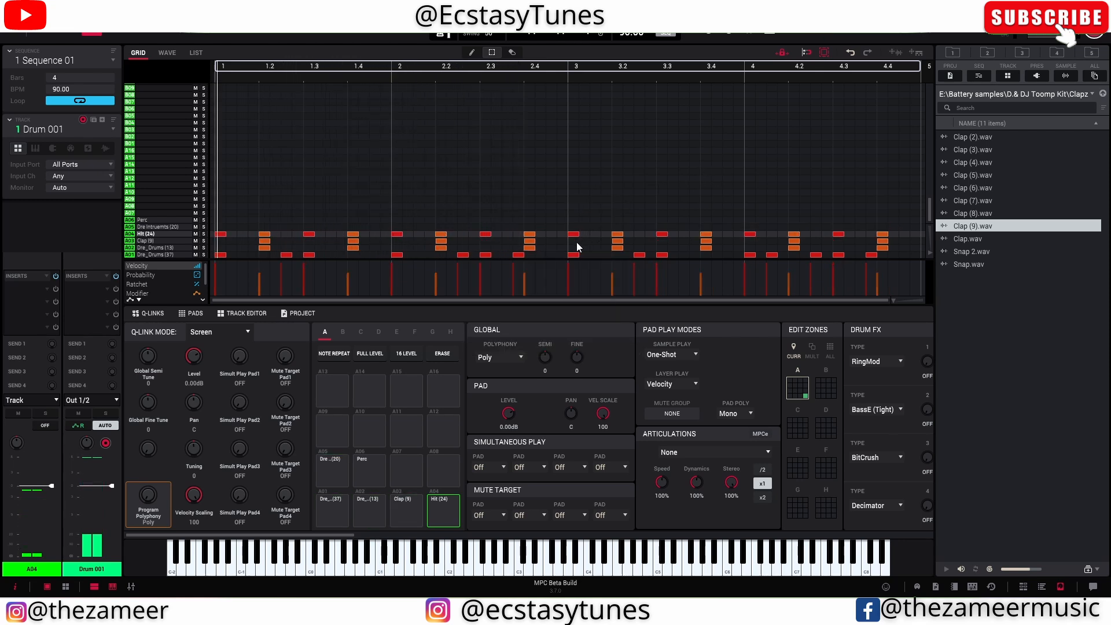
{"action": "key", "text": "ctrl+s"}
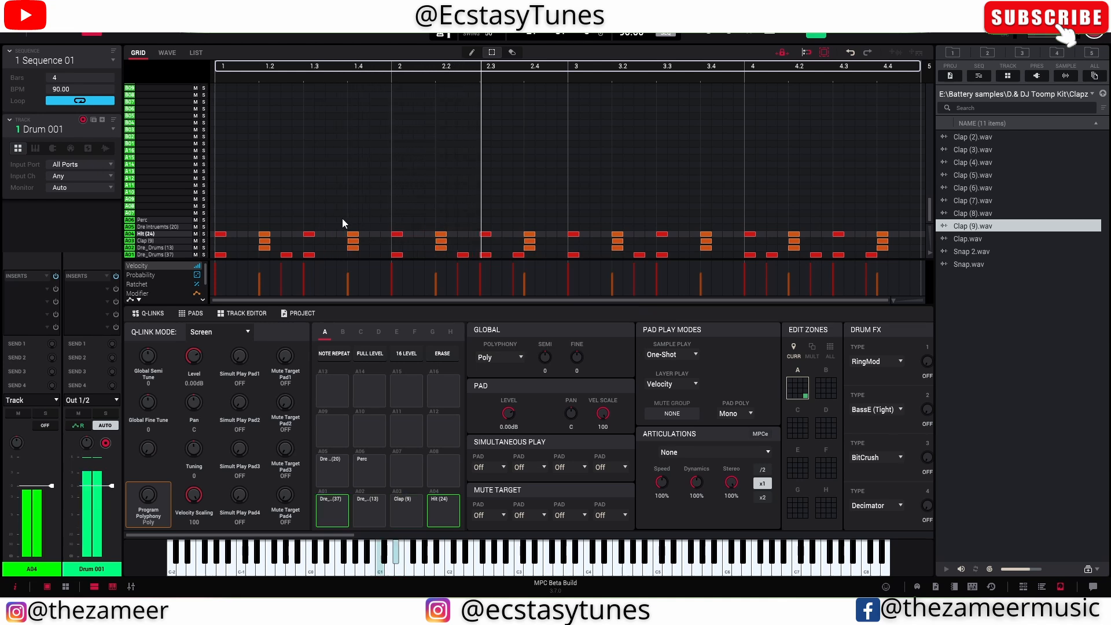
Audition more clap samples in the Clapz folder and load Clap (4).wav onto pad A07.
{"action": "left_click", "coordinate": [987, 186]}
{"action": "left_click", "coordinate": [978, 175]}
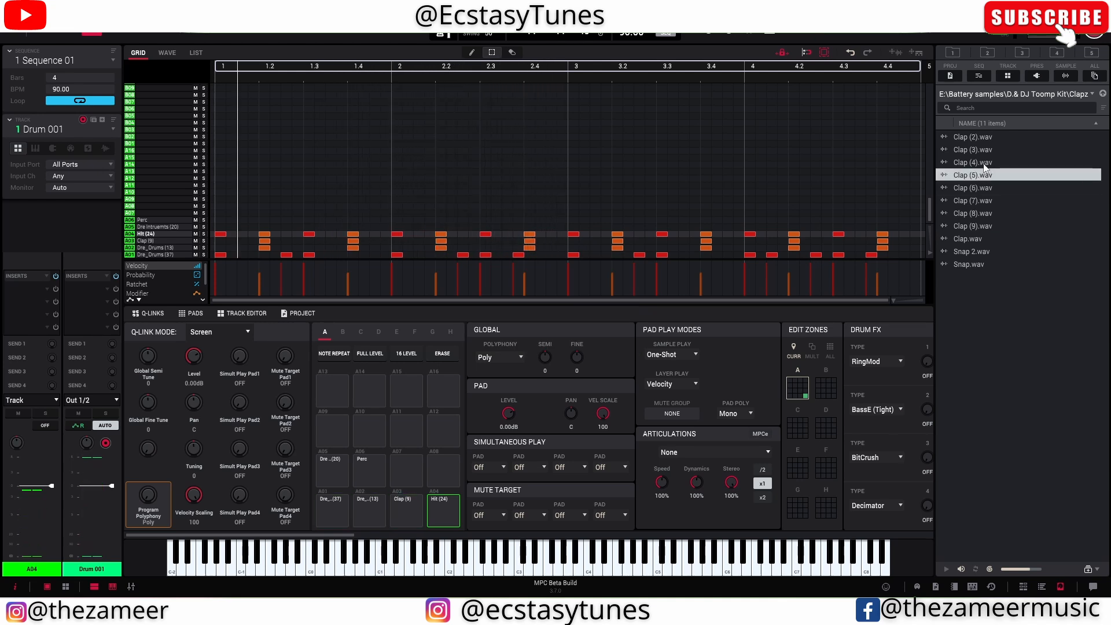
{"action": "left_click_drag", "start_coordinate": [979, 162], "coordinate": [405, 472]}
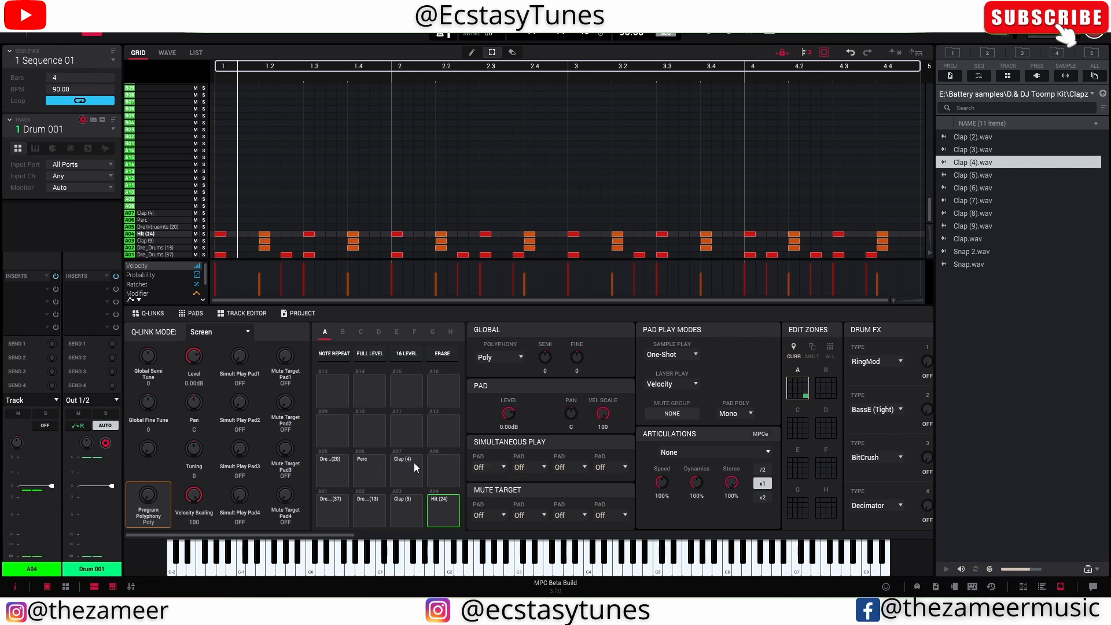
Add a Clap (4) note on beat 4.4 and play the pattern from bar 4 to check it.
{"action": "left_click", "coordinate": [880, 213]}
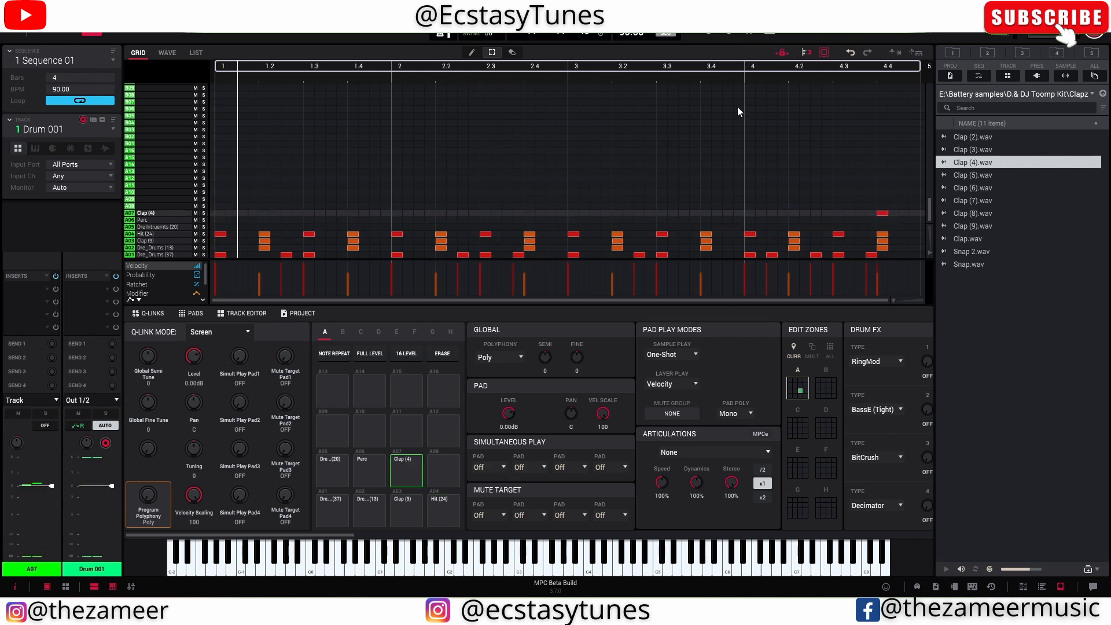
{"action": "left_click", "coordinate": [742, 70]}
{"action": "key", "text": "space"}
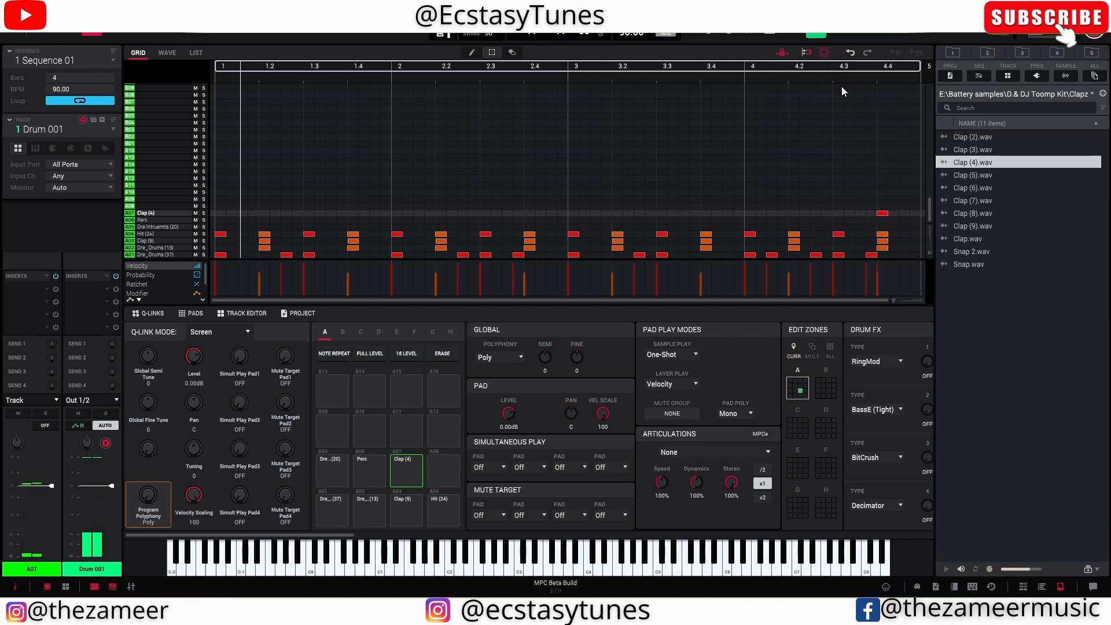
{"action": "key", "text": "space"}
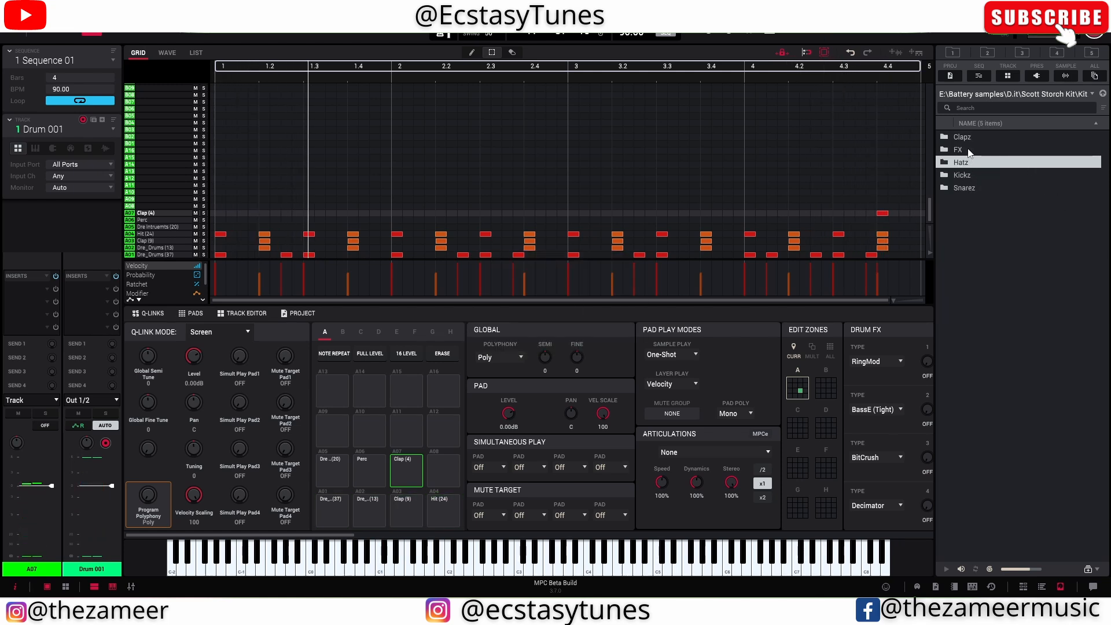
Load Hit (8).wav from the Timbaland Kit's Percussionz folder onto pad A08 and audition it.
{"action": "left_click", "coordinate": [1103, 94]}
{"action": "left_click", "coordinate": [1104, 94]}
{"action": "double_click", "coordinate": [974, 391]}
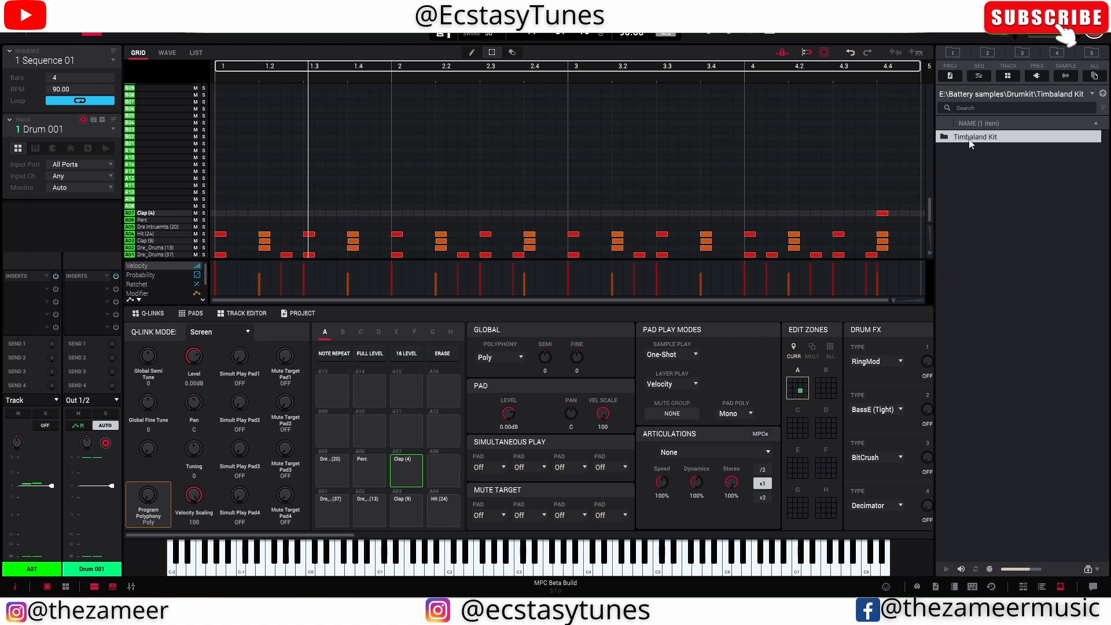
{"action": "double_click", "coordinate": [969, 139]}
{"action": "double_click", "coordinate": [978, 162]}
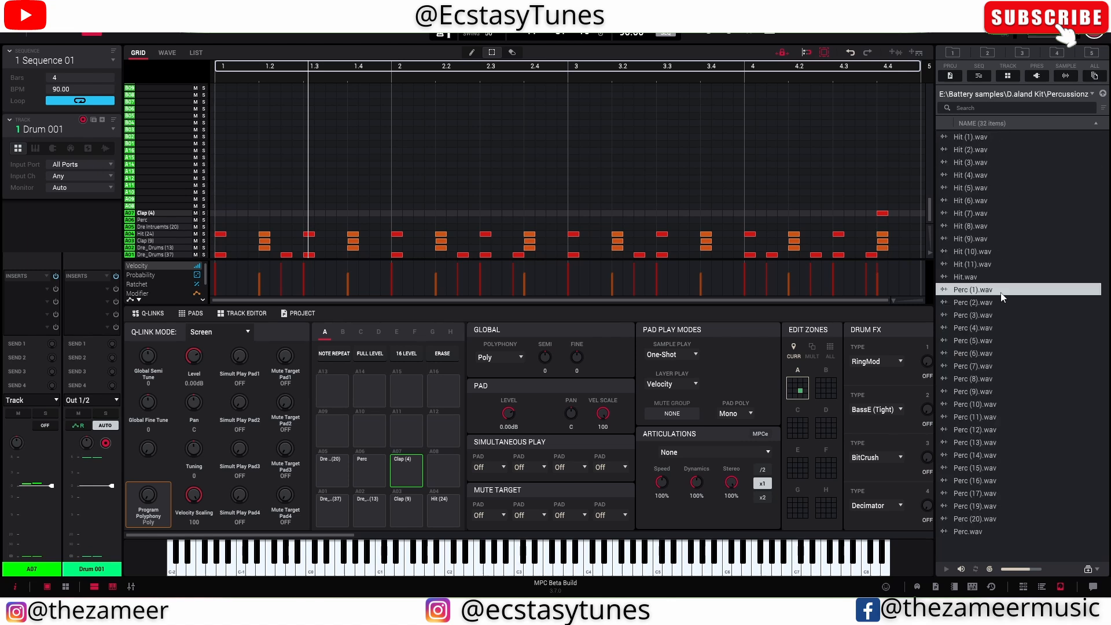
{"action": "left_click_drag", "start_coordinate": [982, 226], "coordinate": [447, 467]}
{"action": "left_click", "coordinate": [447, 468]}
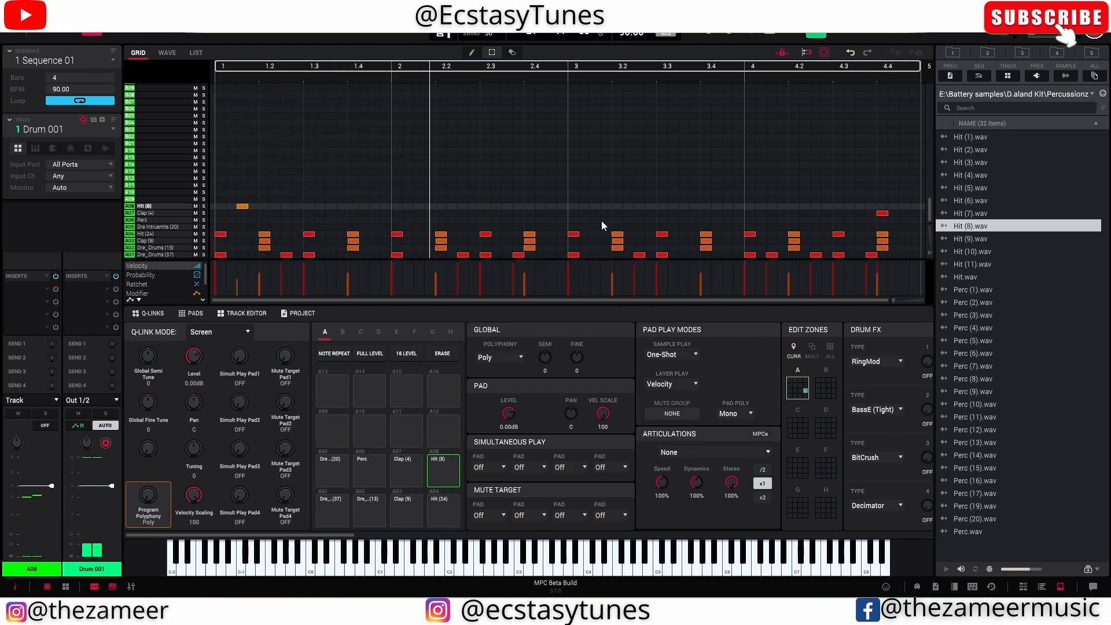
Add Hit (8) notes just before beat 3.2 and half a beat after 4.4, and play back the pattern.
{"action": "left_click", "coordinate": [603, 205]}
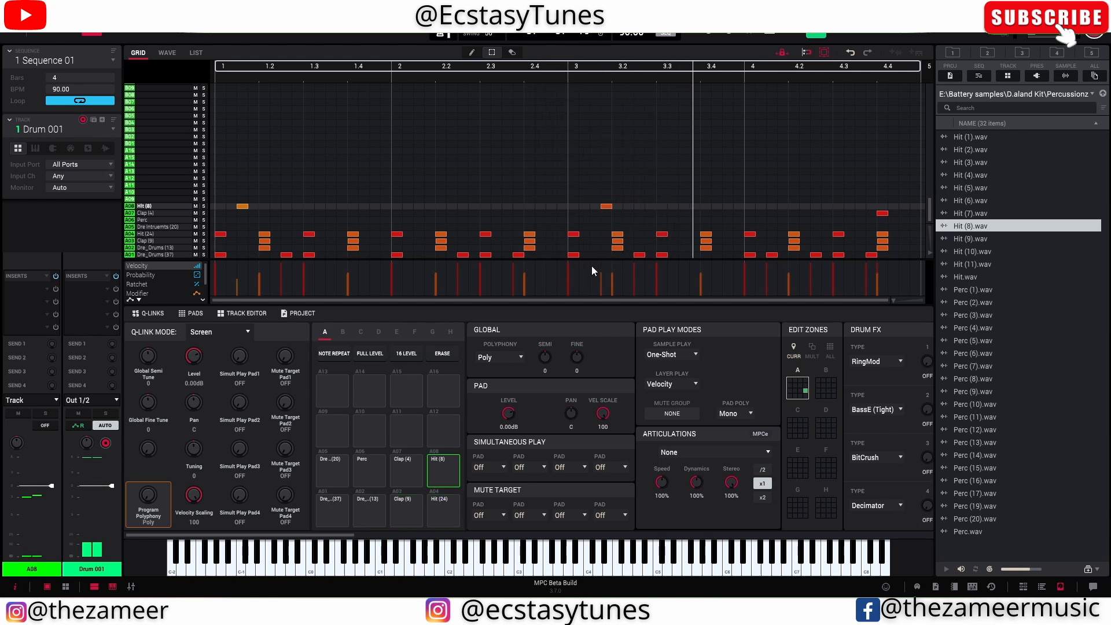
{"action": "mouse_move", "coordinate": [603, 280]}
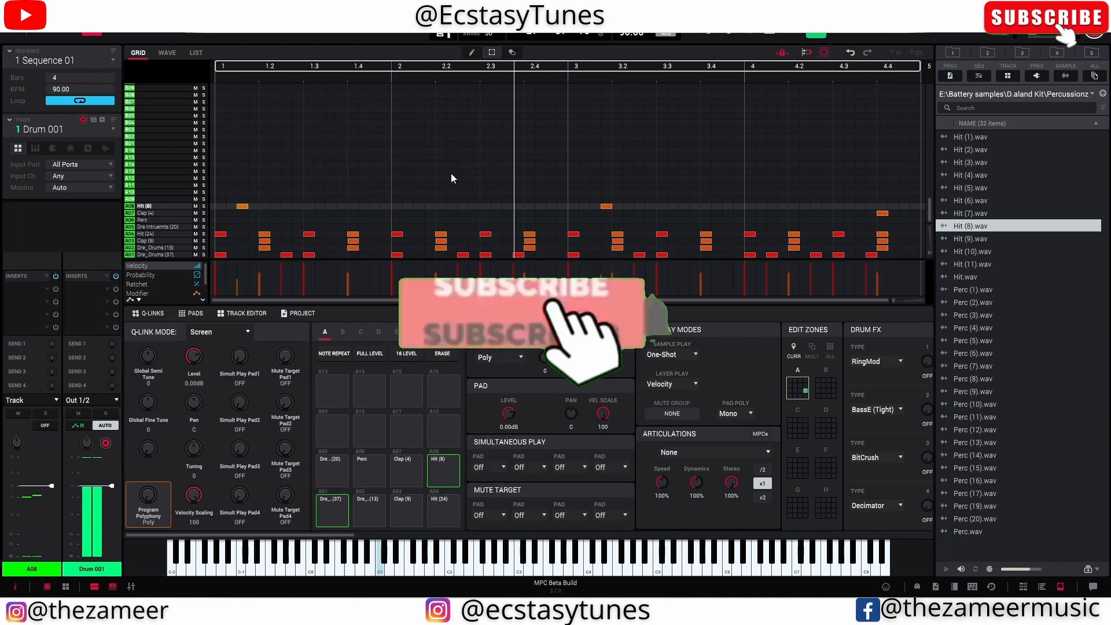
{"action": "left_click", "coordinate": [64, 130]}
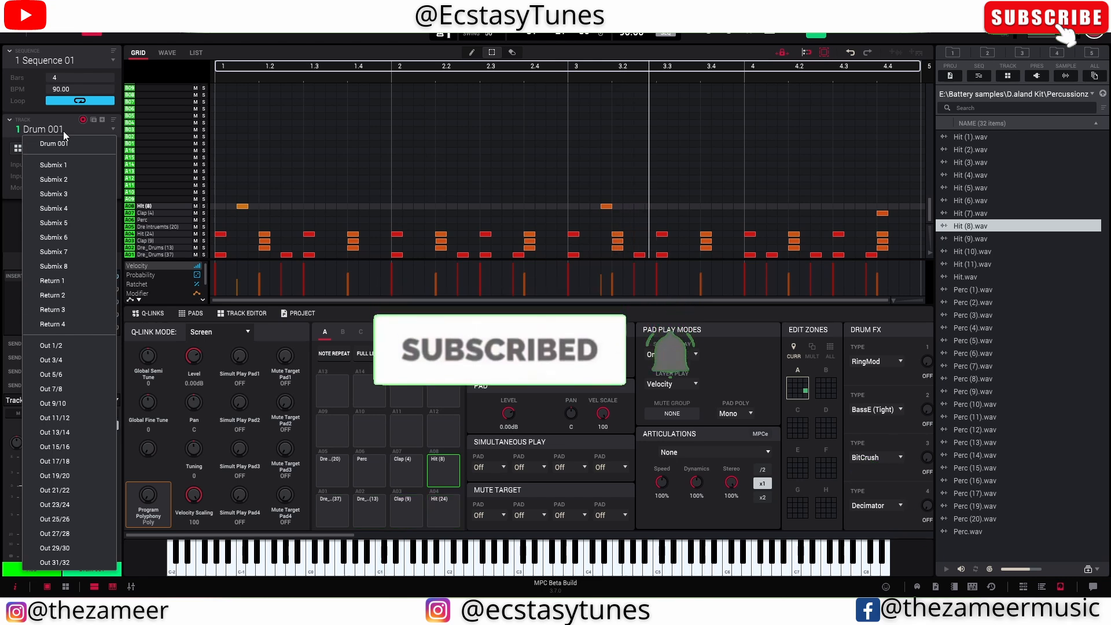
{"action": "left_click", "coordinate": [274, 130]}
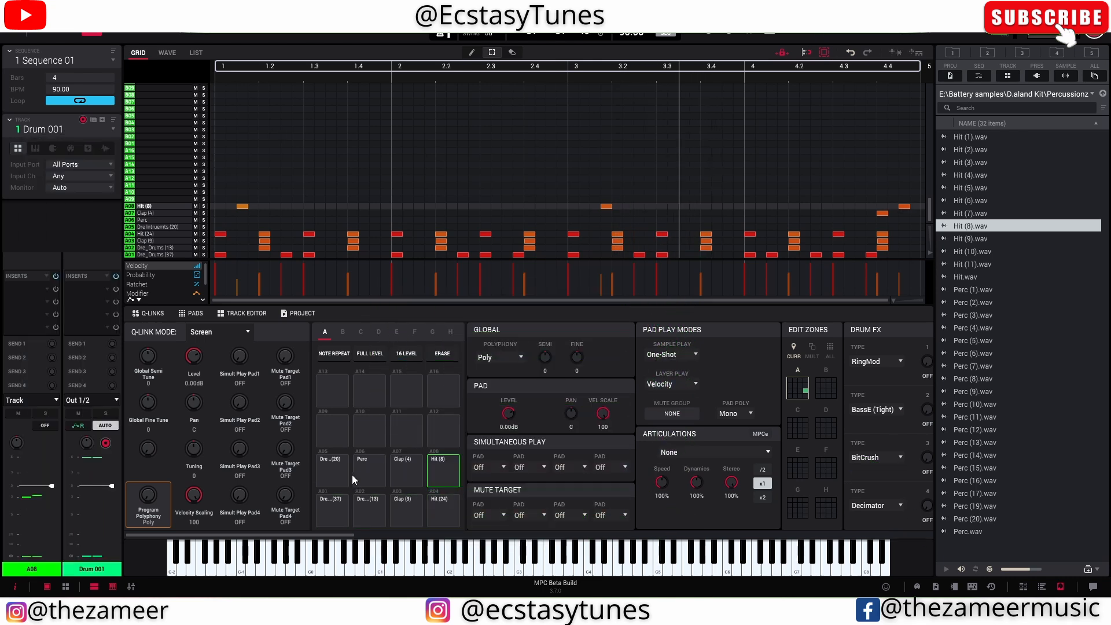
Examine and audition the Dre Intruemts (20) sample from pad A05 in the sample editor.
{"action": "left_click", "coordinate": [335, 478]}
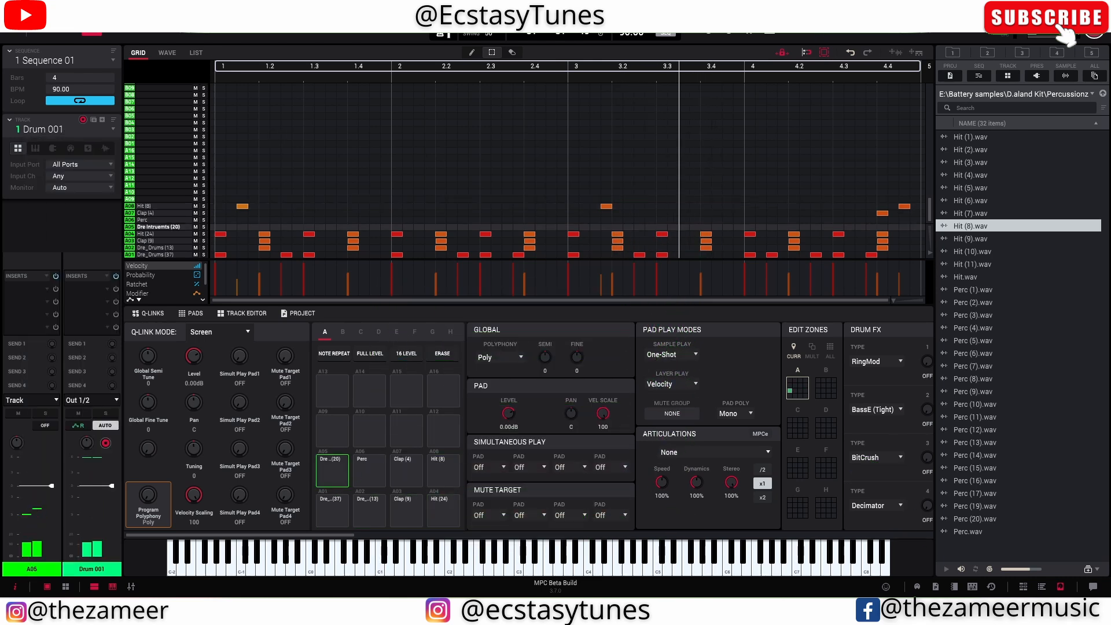
{"action": "left_click", "coordinate": [118, 27]}
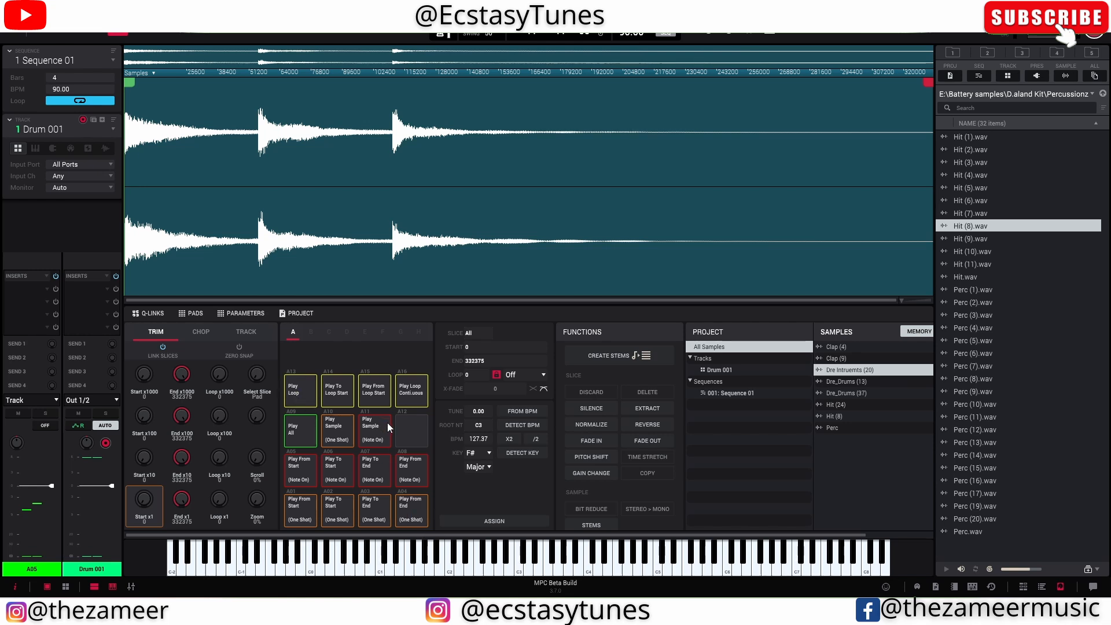
{"action": "left_click", "coordinate": [408, 398]}
{"action": "left_click", "coordinate": [92, 27]}
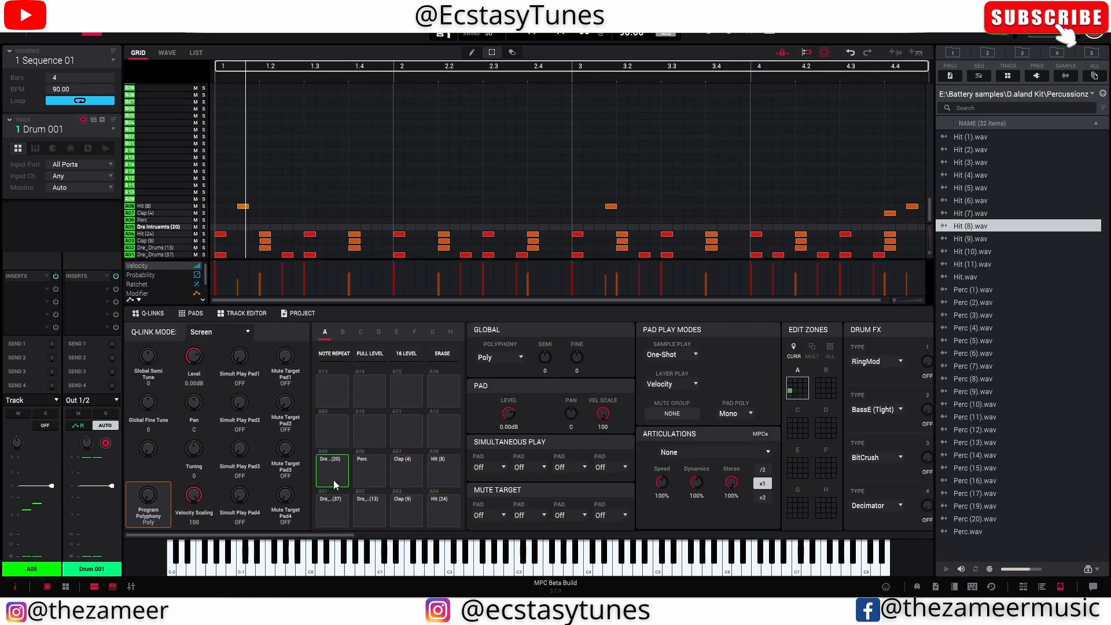
Set the sample play mode of pad A05 to Note-On and audition the pad.
{"action": "left_click_drag", "start_coordinate": [334, 540], "coordinate": [633, 396]}
{"action": "left_click", "coordinate": [673, 354]}
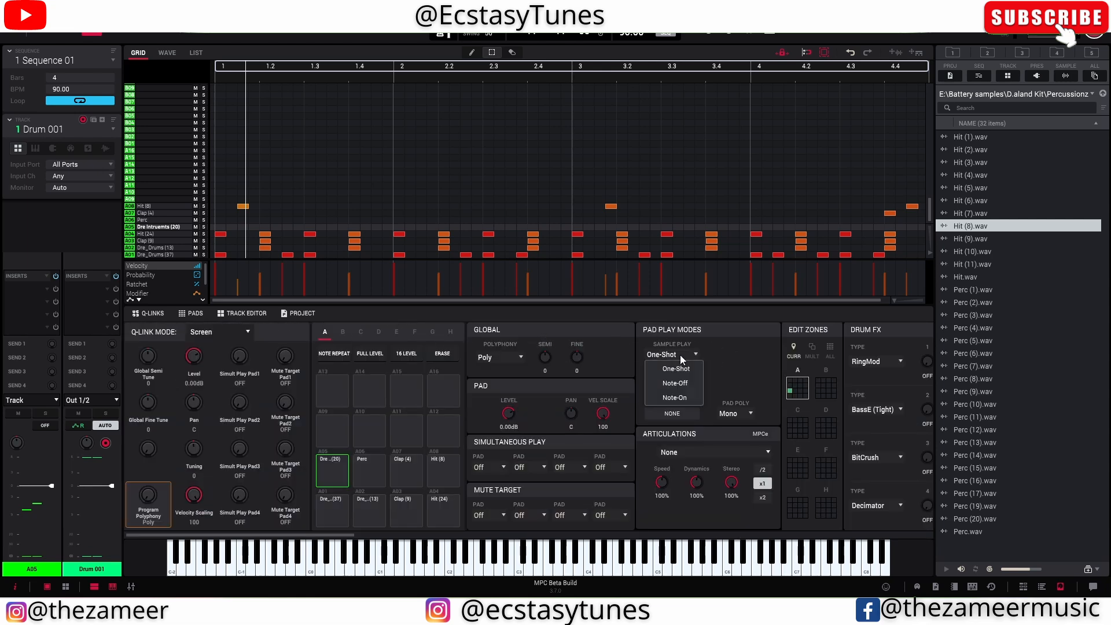
{"action": "left_click", "coordinate": [675, 398]}
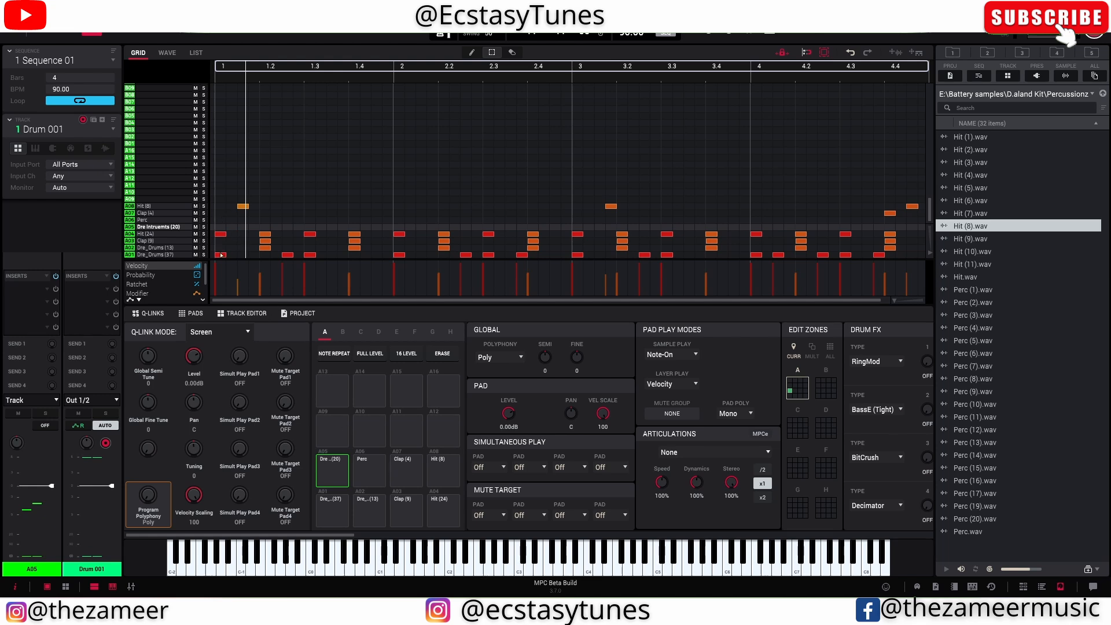
{"action": "left_click", "coordinate": [335, 479]}
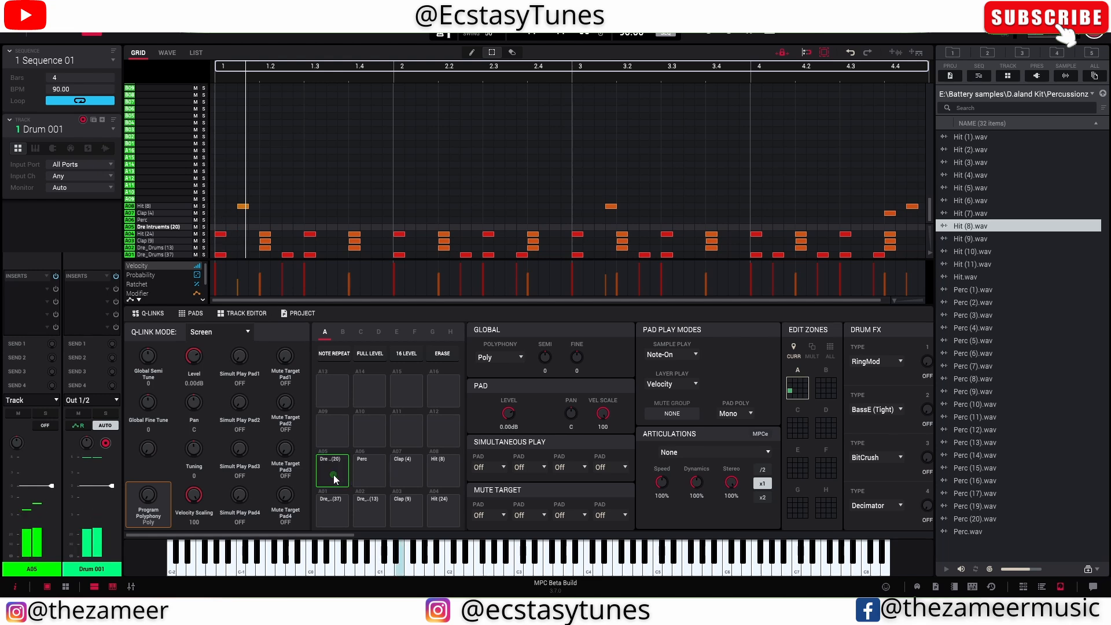
Record a held Dre Intruemts (20) note at the start of bar 1, check the pad's envelope settings and save the project.
{"action": "left_click", "coordinate": [334, 475]}
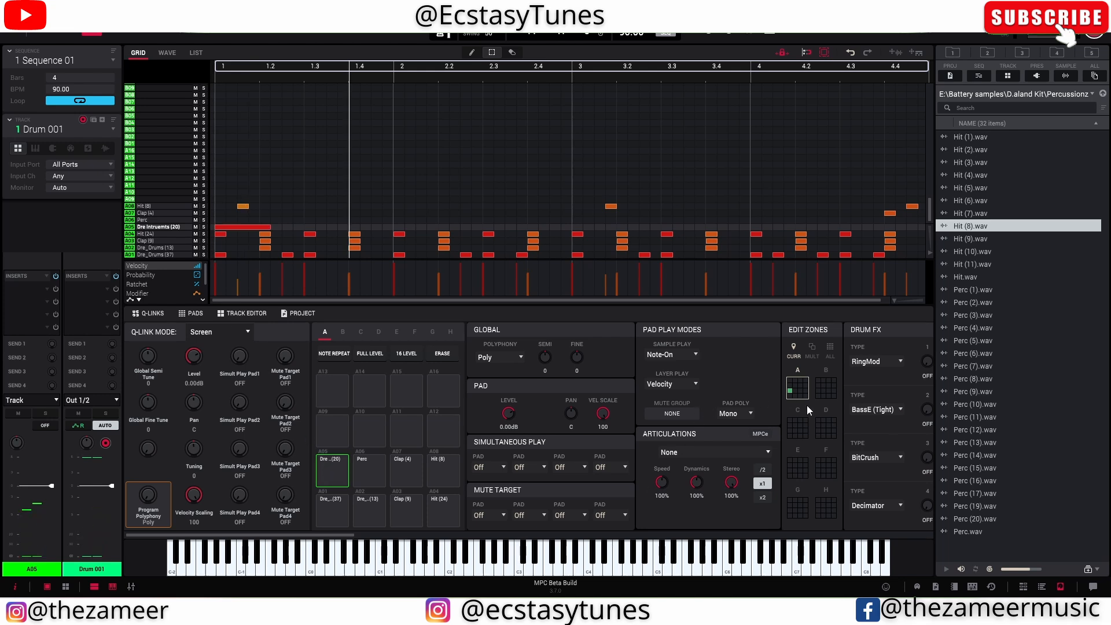
{"action": "scroll", "coordinate": [742, 399], "scroll_direction": "right", "scroll_amount": 5}
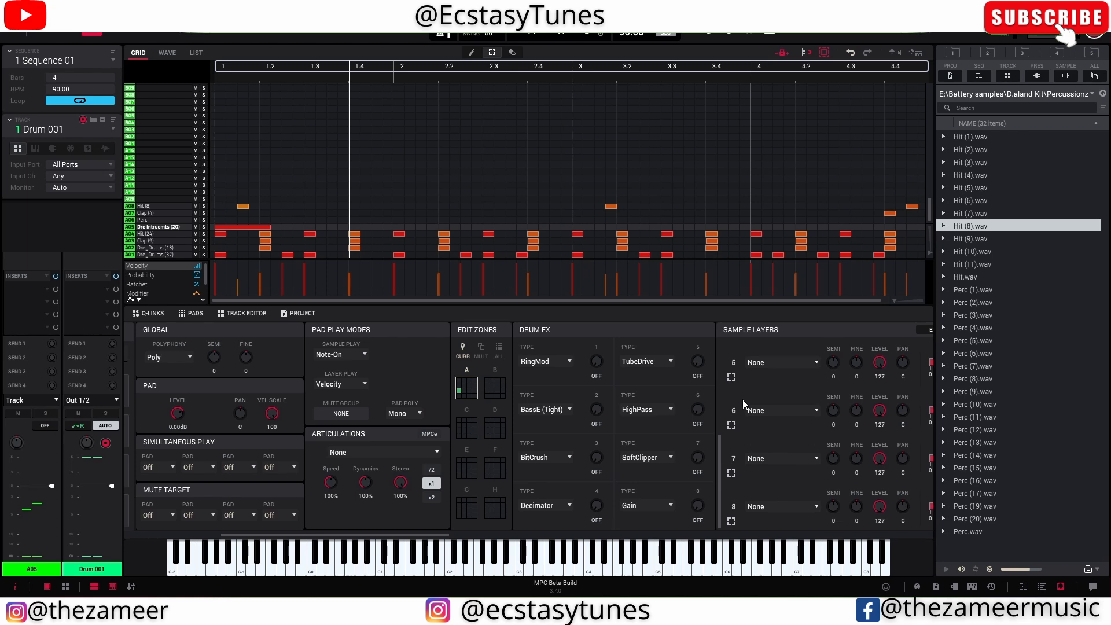
{"action": "scroll", "coordinate": [847, 426], "scroll_direction": "right", "scroll_amount": 6}
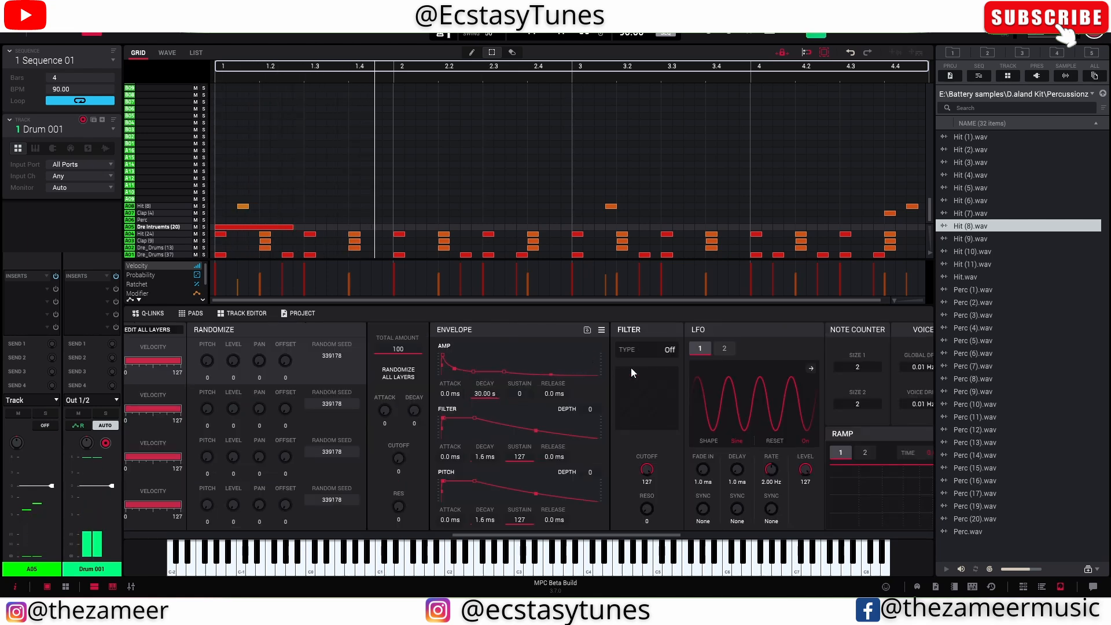
{"action": "key", "text": "ctrl+s"}
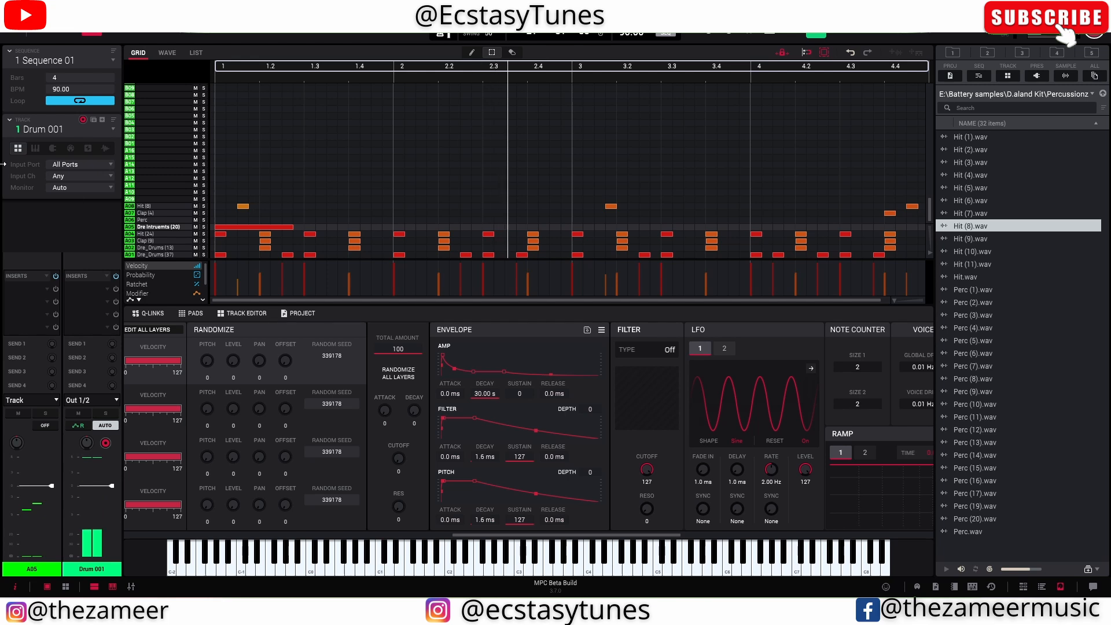
Rename the first track as Drums and add one new track.
{"action": "double_click", "coordinate": [84, 130]}
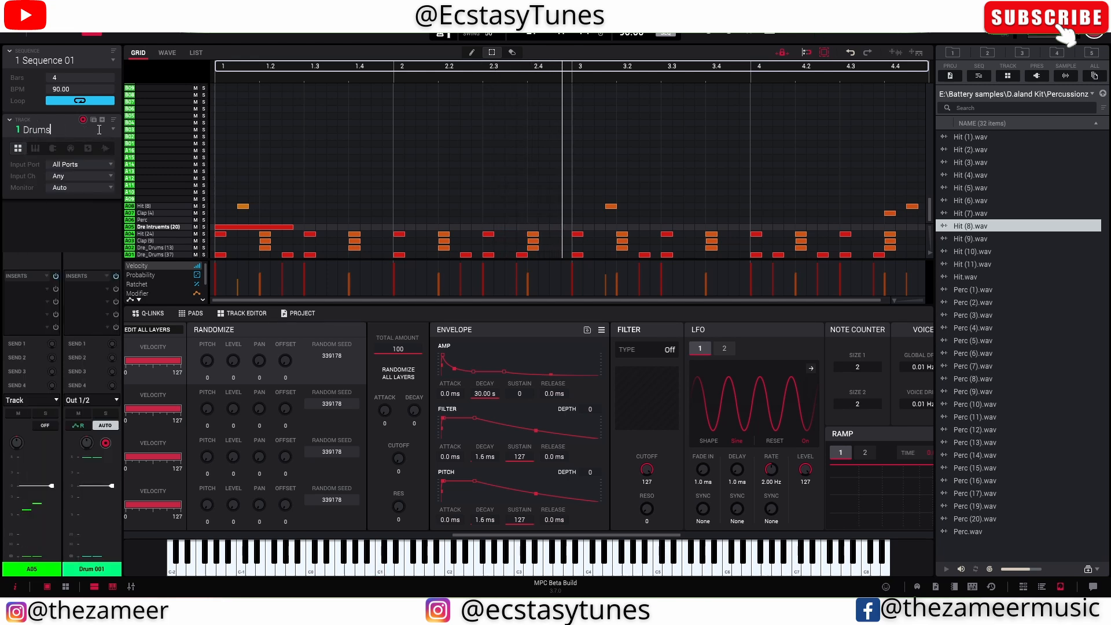
{"action": "key", "text": "Return"}
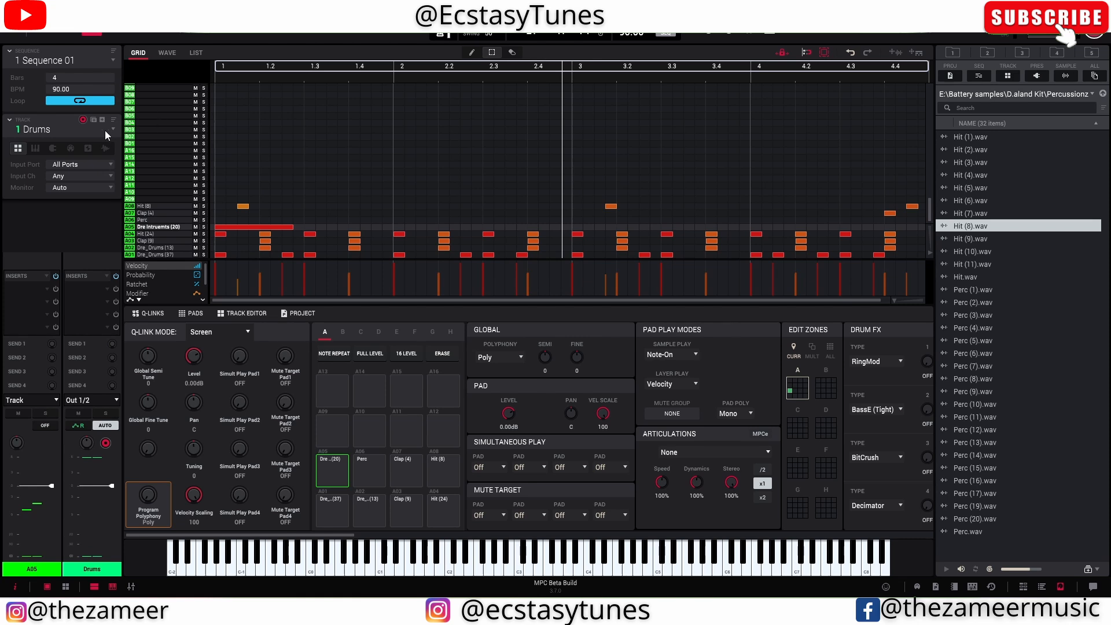
{"action": "left_click", "coordinate": [101, 121]}
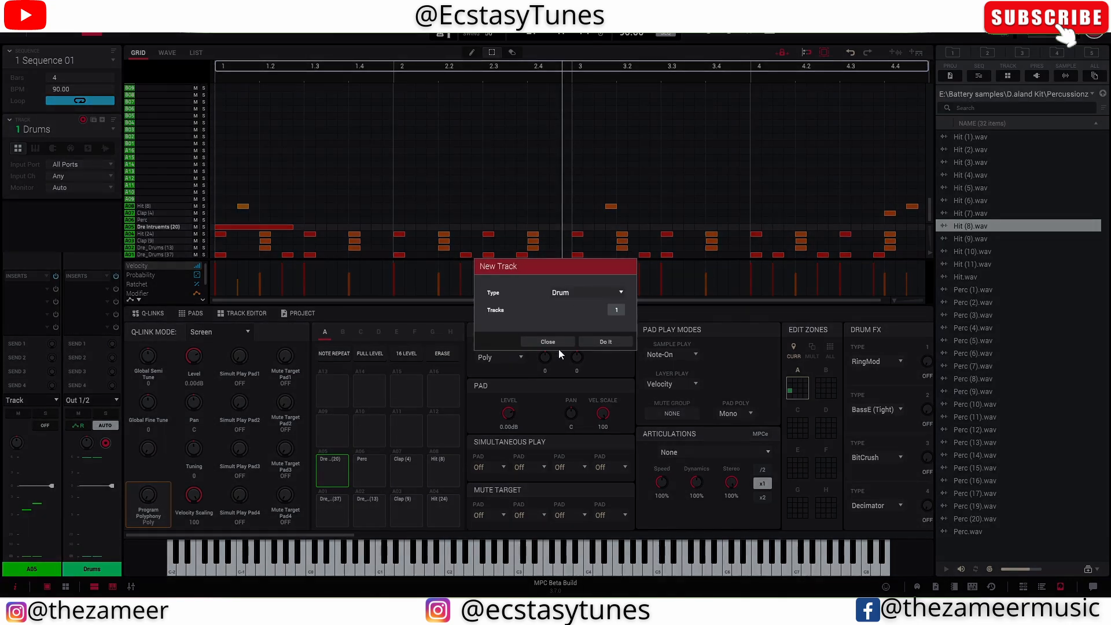
{"action": "left_click", "coordinate": [615, 342]}
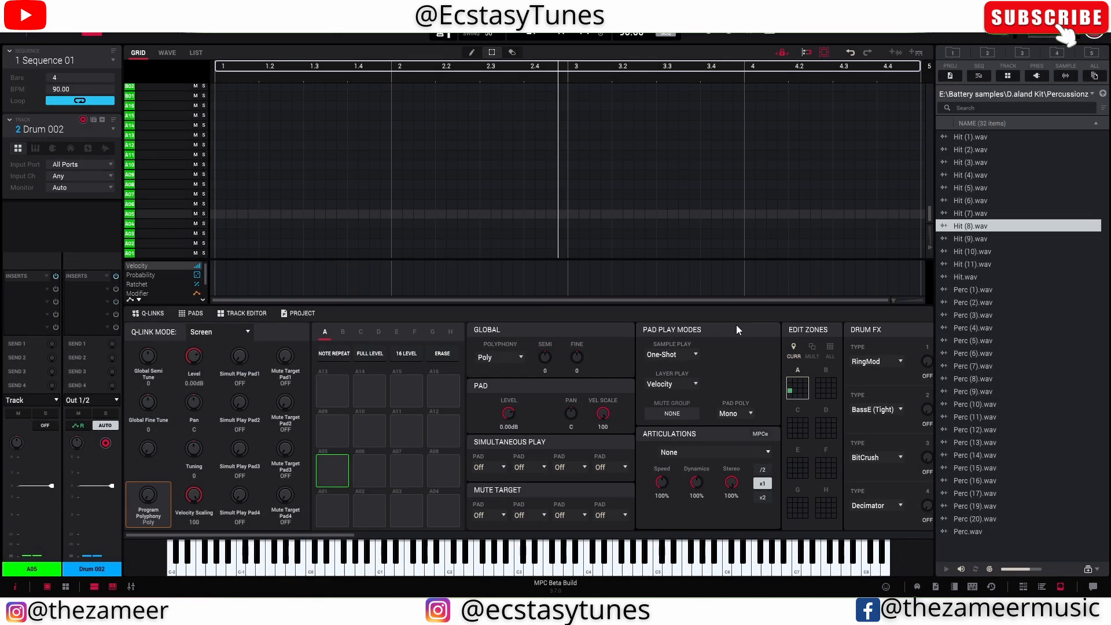
Change the new track to a plugin track and load the Fabric Piano VST on it.
{"action": "double_click", "coordinate": [56, 128]}
{"action": "left_click", "coordinate": [36, 149]}
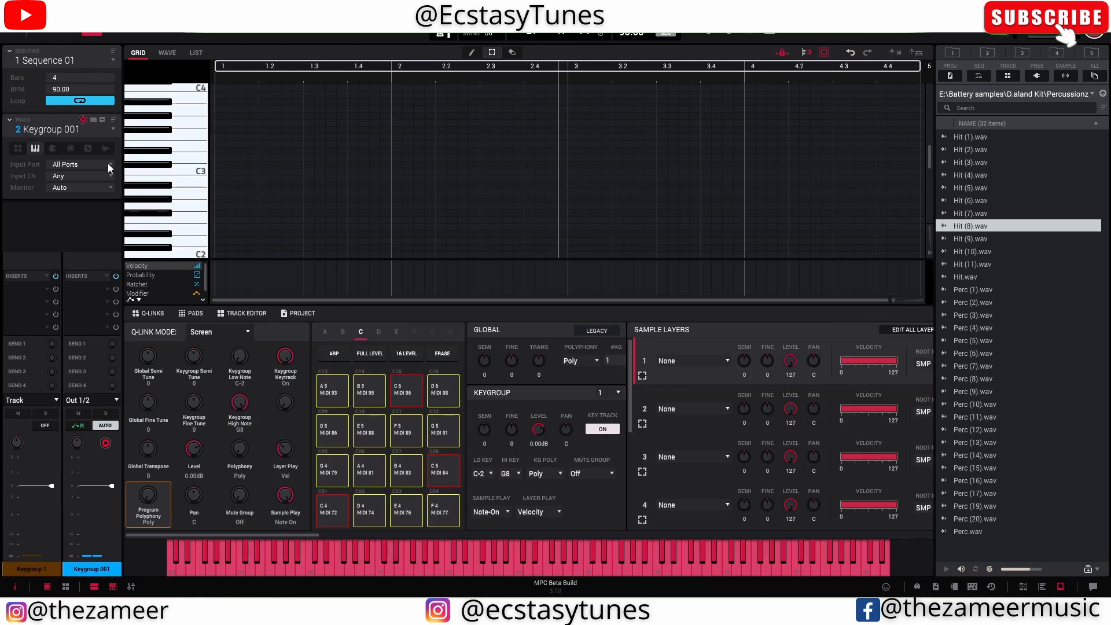
{"action": "left_click", "coordinate": [53, 149]}
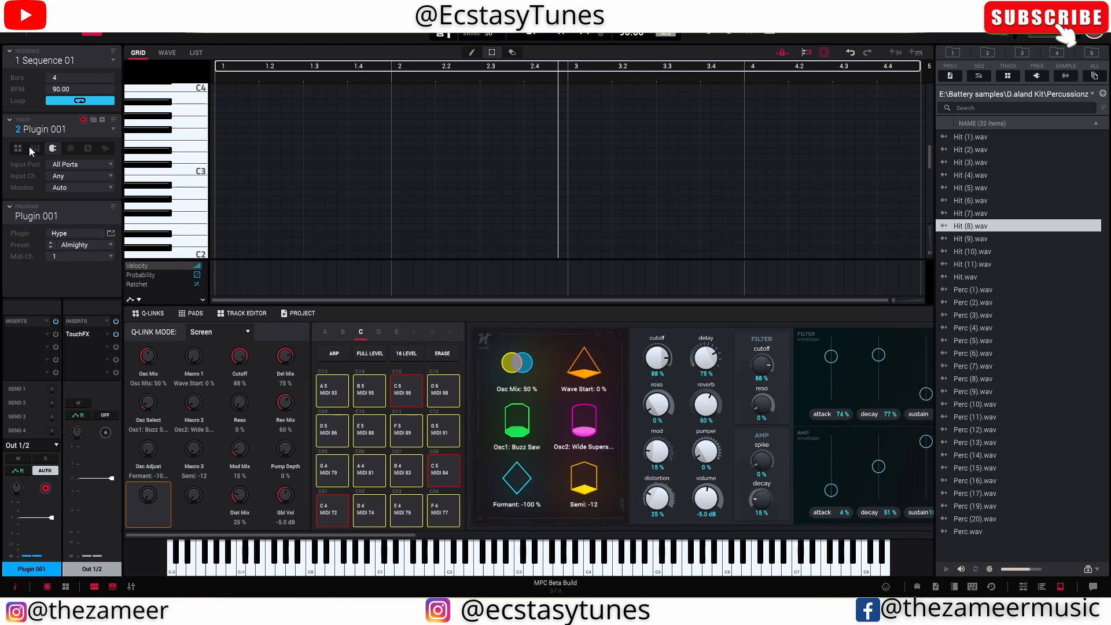
{"action": "left_click", "coordinate": [78, 233]}
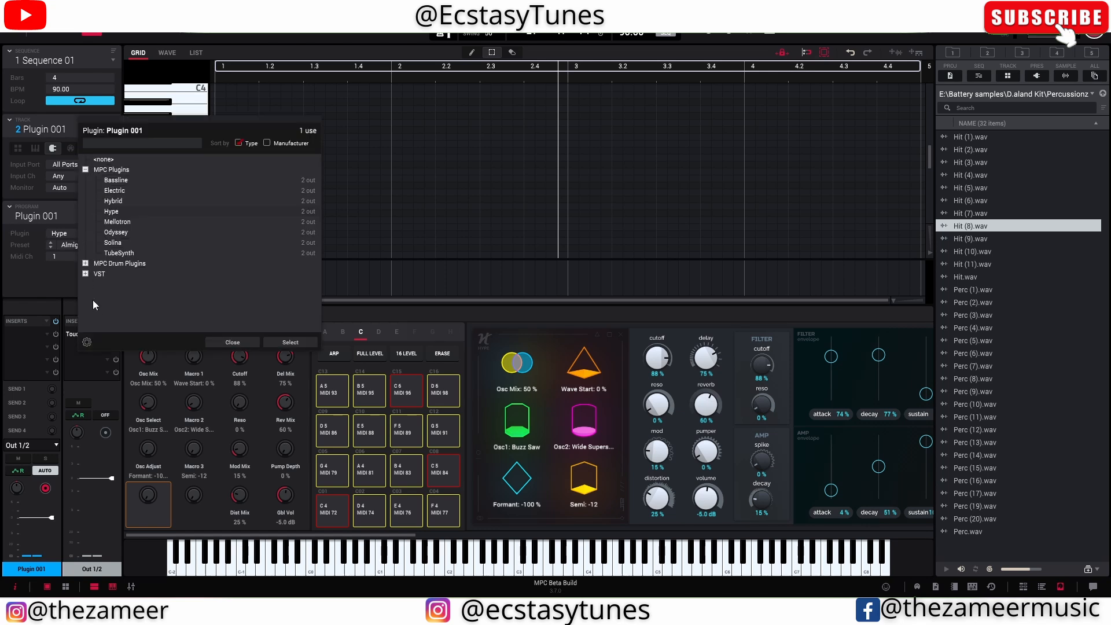
{"action": "scroll", "coordinate": [134, 293], "scroll_direction": "down", "scroll_amount": 10}
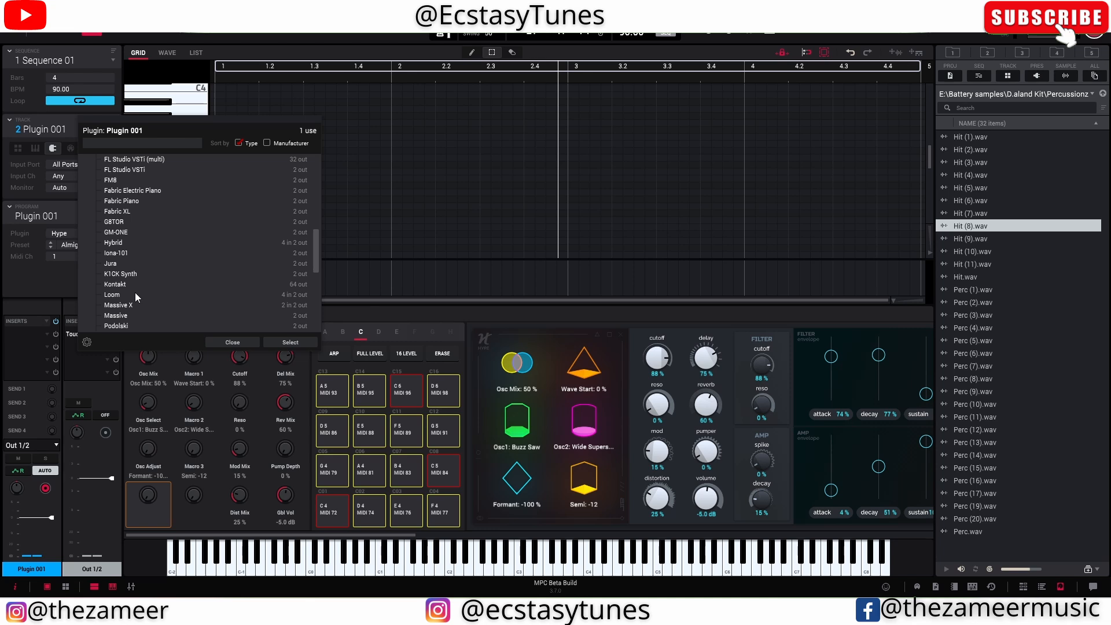
{"action": "double_click", "coordinate": [125, 201]}
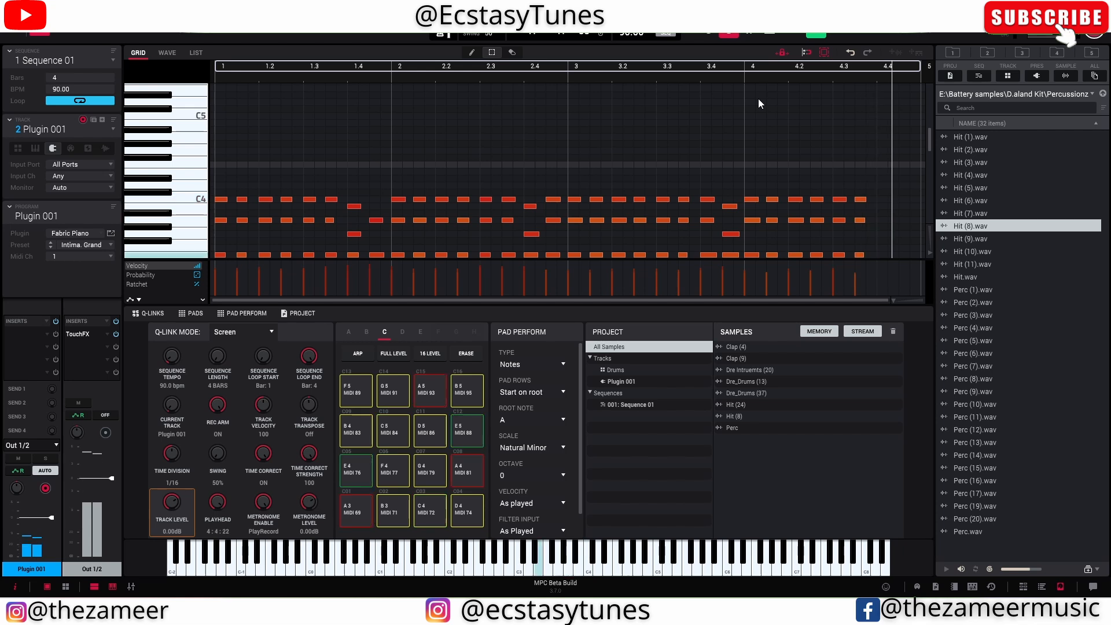
Delete all the recorded piano notes in bar 3.
{"action": "left_click_drag", "start_coordinate": [568, 143], "coordinate": [739, 236]}
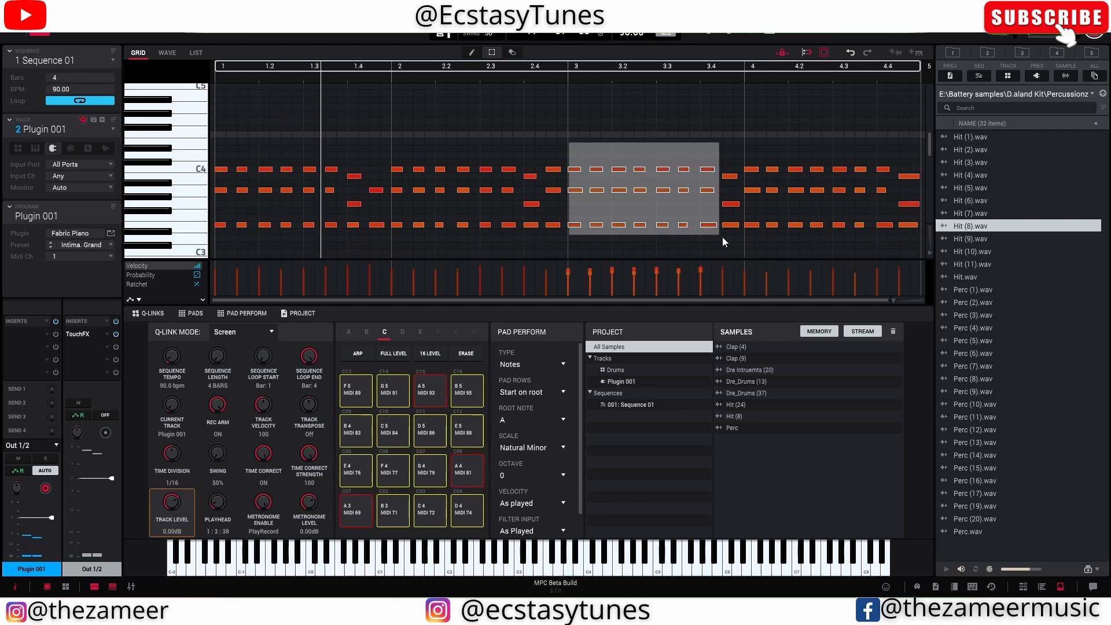
{"action": "scroll", "coordinate": [737, 162], "scroll_direction": "down", "scroll_amount": 4}
{"action": "scroll", "coordinate": [736, 159], "scroll_direction": "up", "scroll_amount": 6}
{"action": "scroll", "coordinate": [718, 163], "scroll_direction": "down", "scroll_amount": 3}
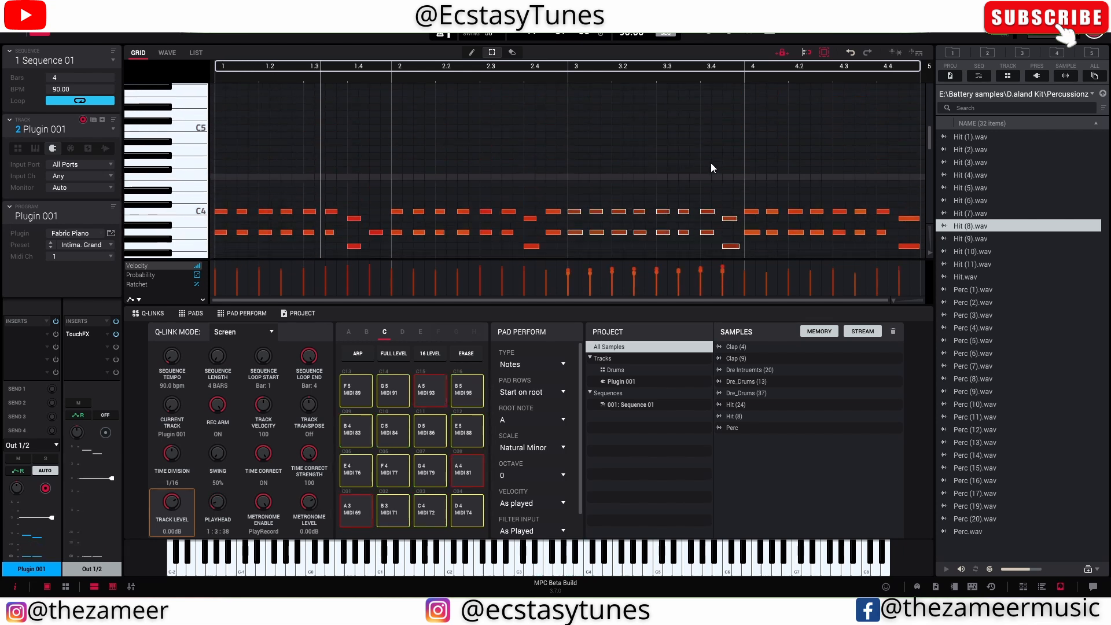
{"action": "key", "text": "Delete"}
Copy the piano notes of bar 1 into the empty bar 3.
{"action": "left_click_drag", "start_coordinate": [385, 164], "coordinate": [212, 260]}
{"action": "scroll", "coordinate": [318, 174], "scroll_direction": "up", "scroll_amount": 6}
{"action": "scroll", "coordinate": [332, 186], "scroll_direction": "down", "scroll_amount": 3}
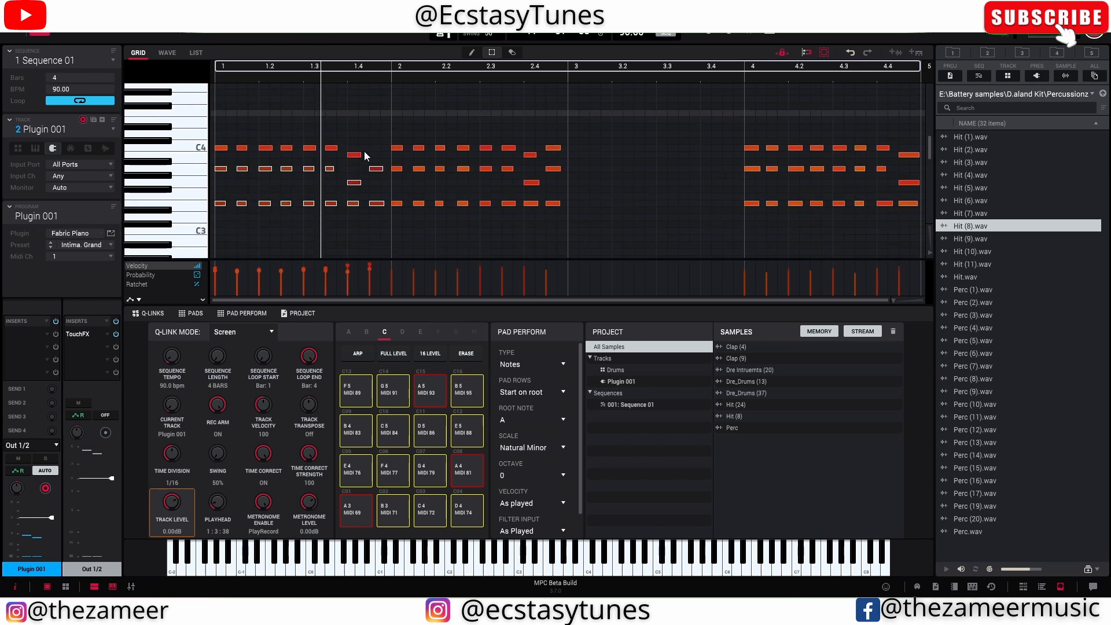
{"action": "left_click_drag", "start_coordinate": [383, 124], "coordinate": [576, 215]}
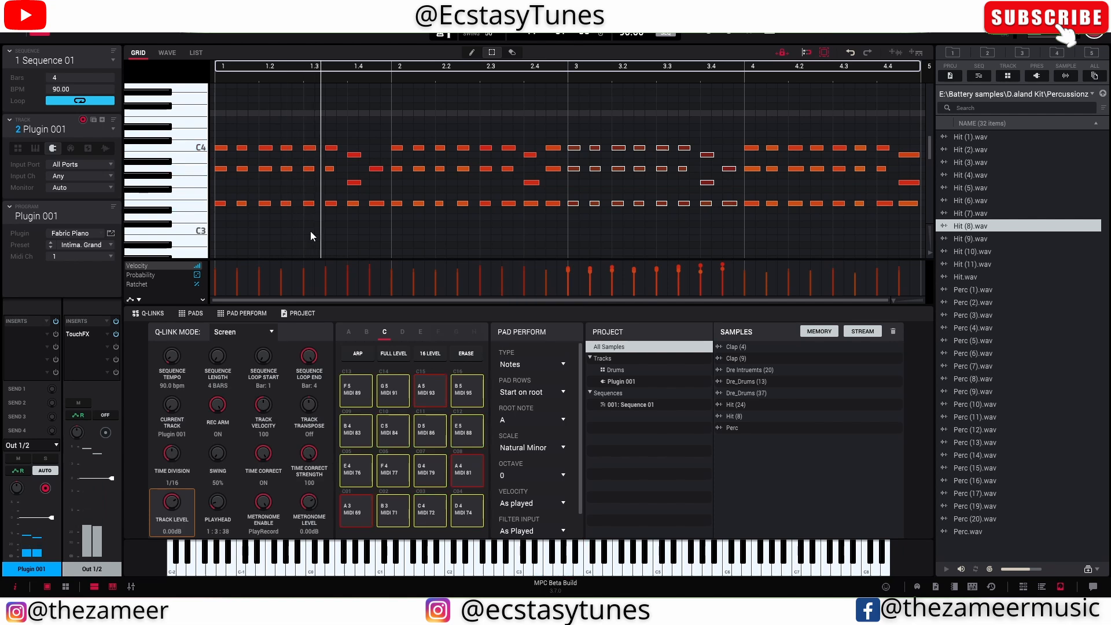
Rename the Fabric Piano track as Piano and keep it as the current track.
{"action": "double_click", "coordinate": [68, 131]}
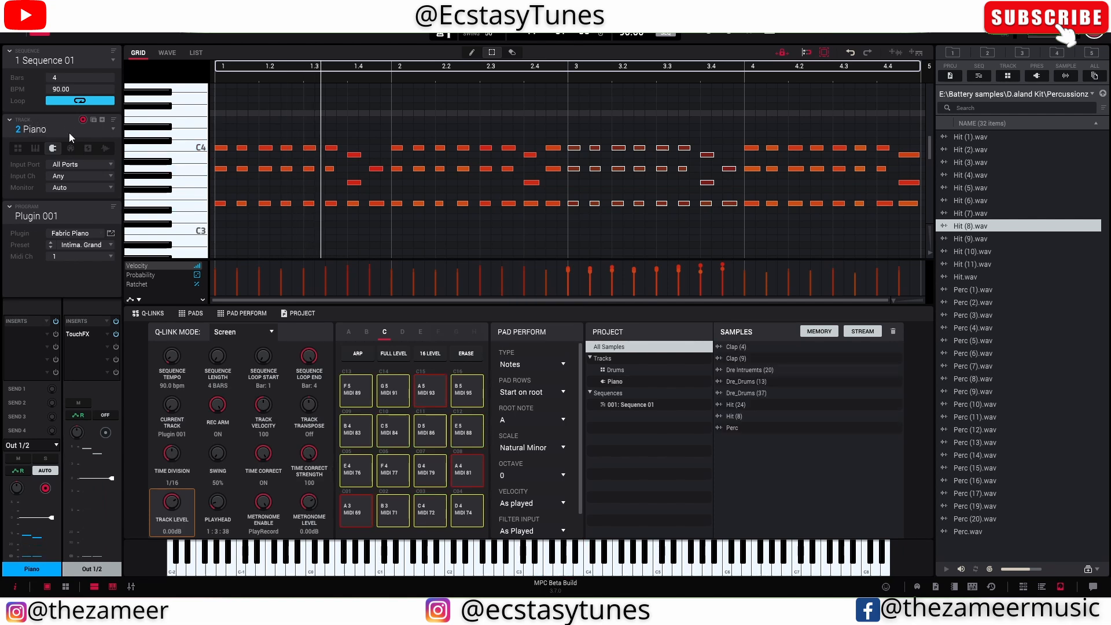
{"action": "key", "text": "Return"}
{"action": "left_click", "coordinate": [111, 130]}
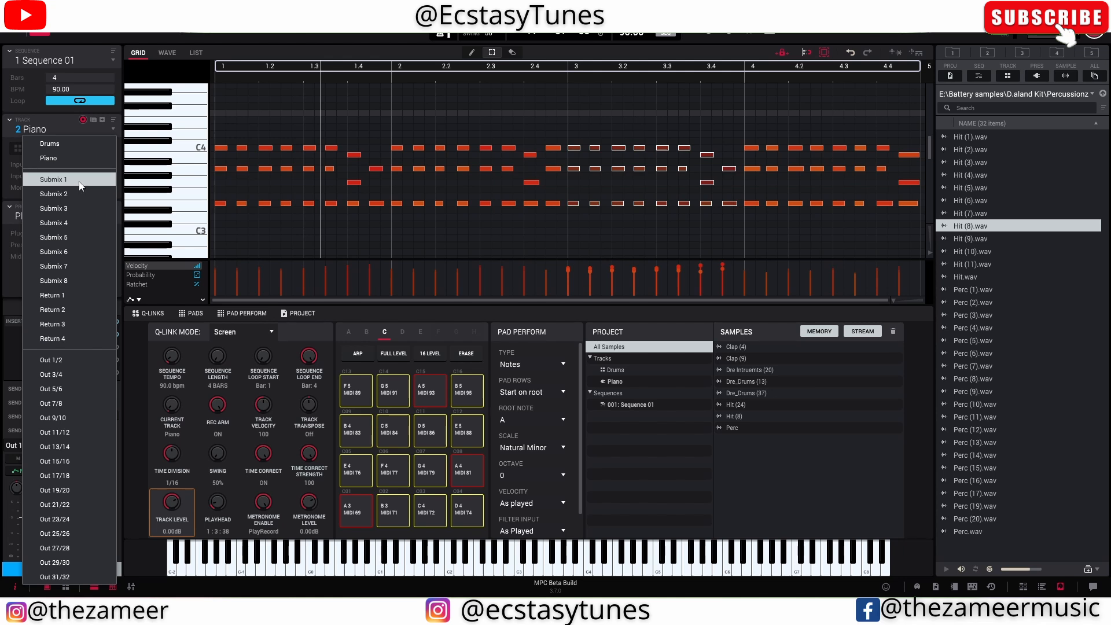
{"action": "left_click", "coordinate": [49, 158]}
Add one new track of type Plugin to the sequence.
{"action": "left_click", "coordinate": [101, 121]}
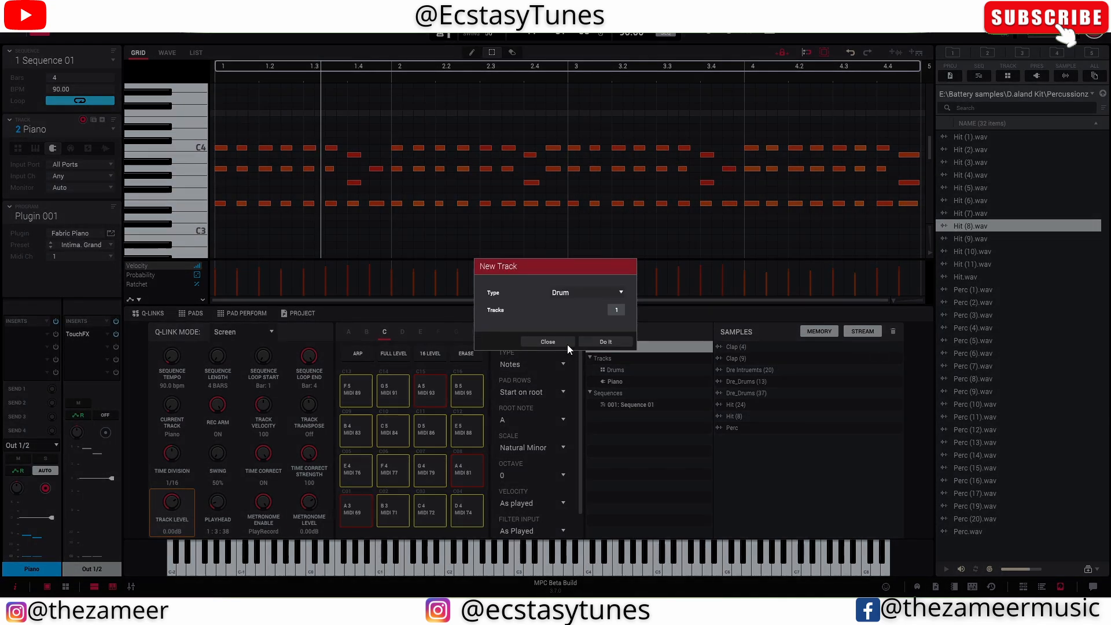
{"action": "left_click", "coordinate": [581, 294]}
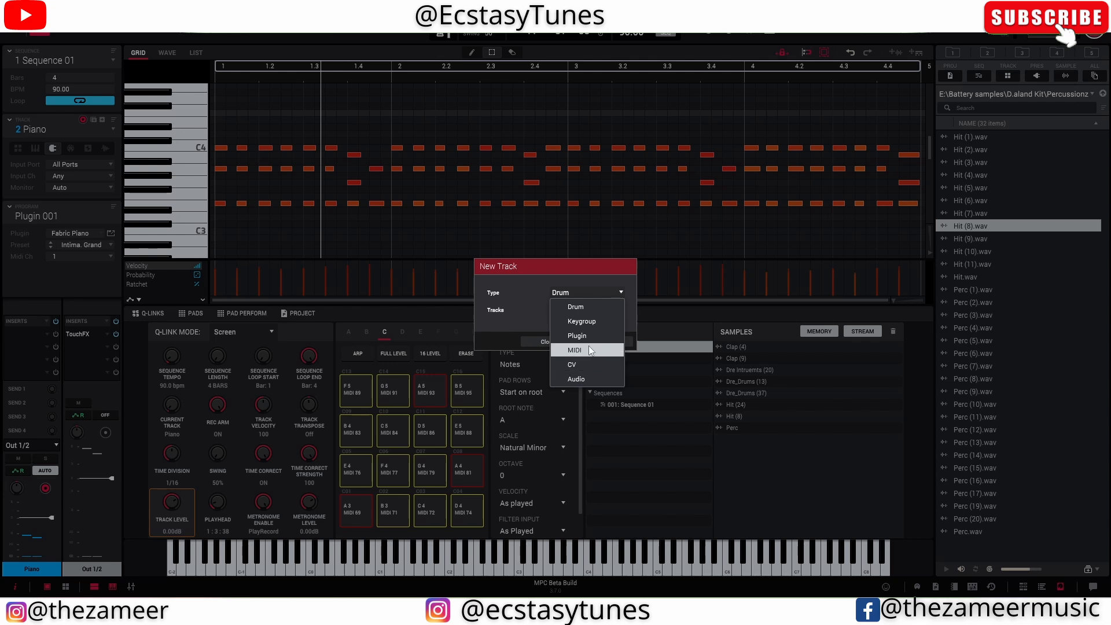
{"action": "left_click", "coordinate": [582, 335]}
{"action": "left_click", "coordinate": [608, 342]}
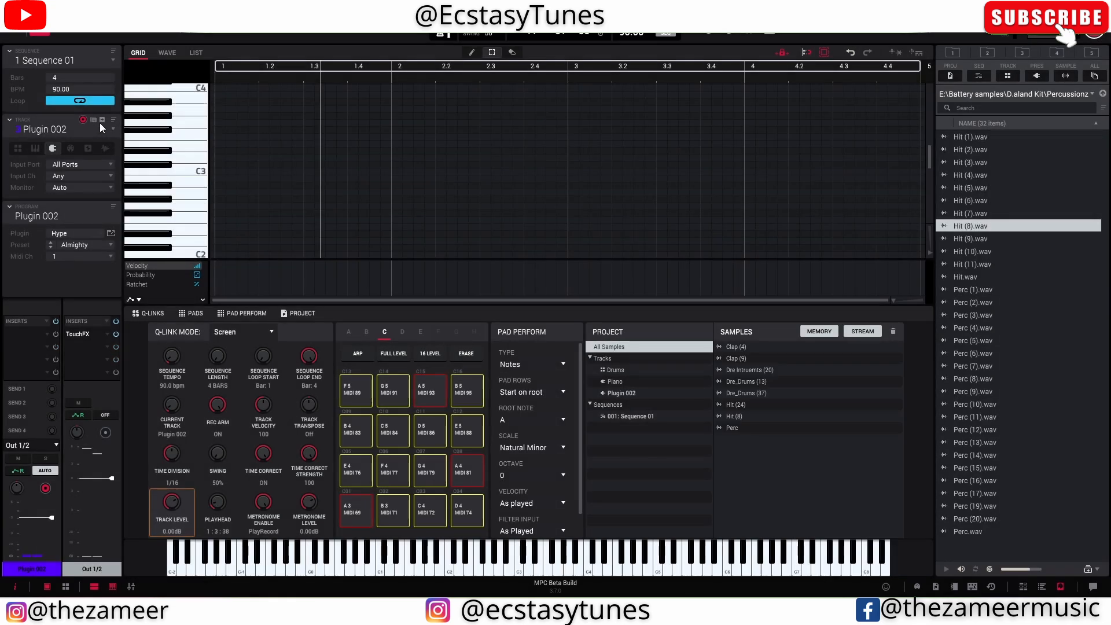
Load the VacuumPro instrument on the new plugin track and rename the track as Bass.
{"action": "left_click", "coordinate": [70, 233]}
{"action": "left_click", "coordinate": [77, 244]}
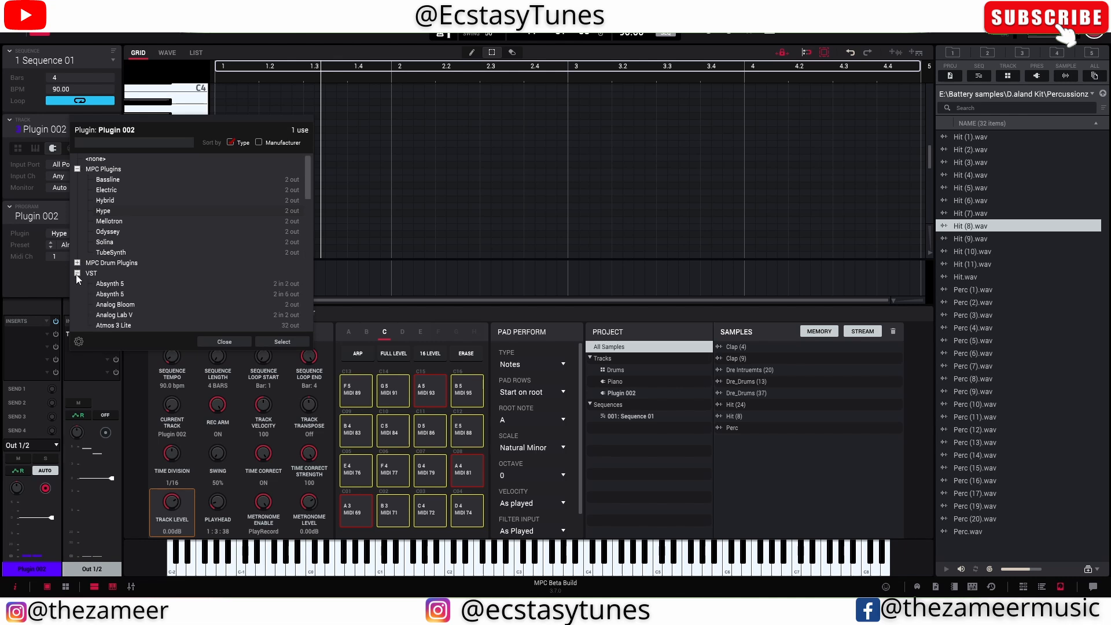
{"action": "scroll", "coordinate": [123, 291], "scroll_direction": "down", "scroll_amount": 3}
{"action": "scroll", "coordinate": [251, 271], "scroll_direction": "down", "scroll_amount": 12}
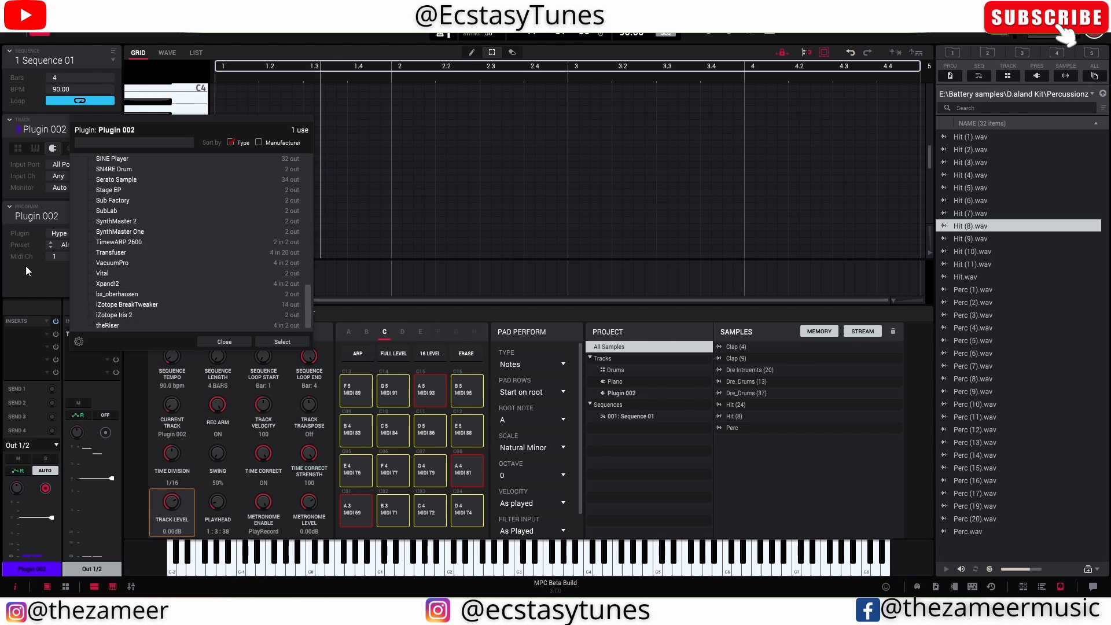
{"action": "double_click", "coordinate": [110, 263]}
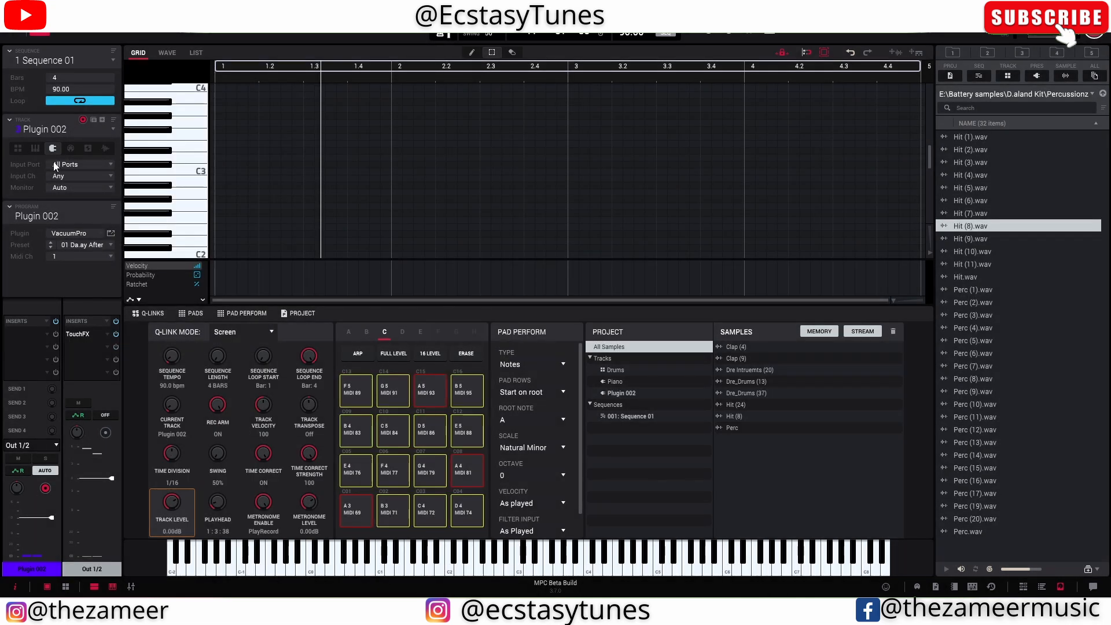
{"action": "double_click", "coordinate": [46, 127]}
{"action": "type", "text": "Bass"}
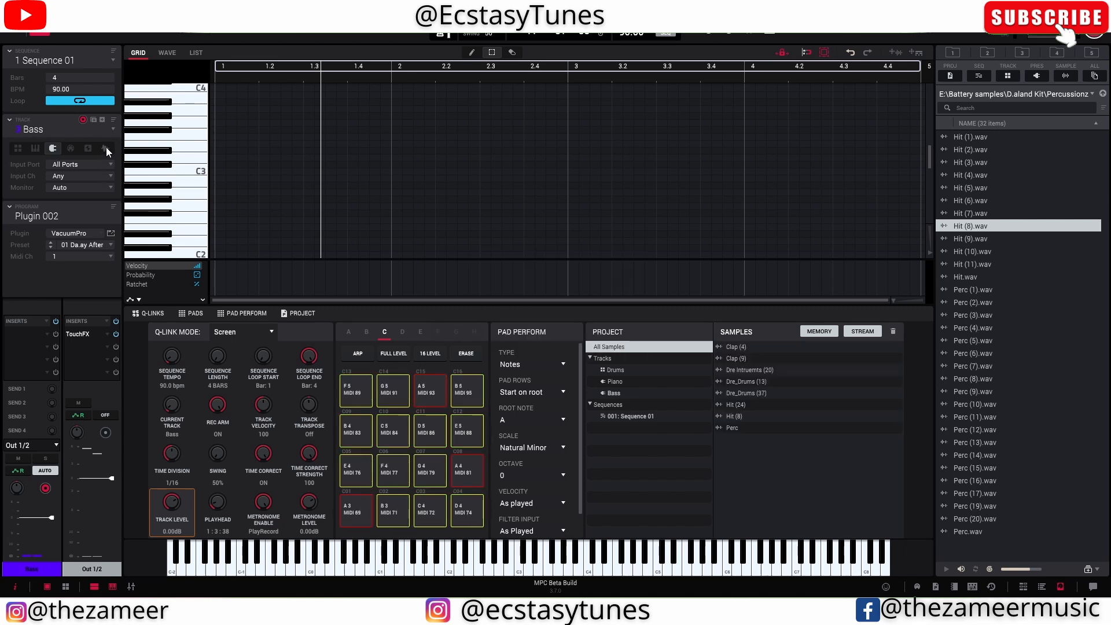
Record a four-bar bass line with VacuumPro's Brut Bass-RD preset and save the project.
{"action": "left_click", "coordinate": [111, 233]}
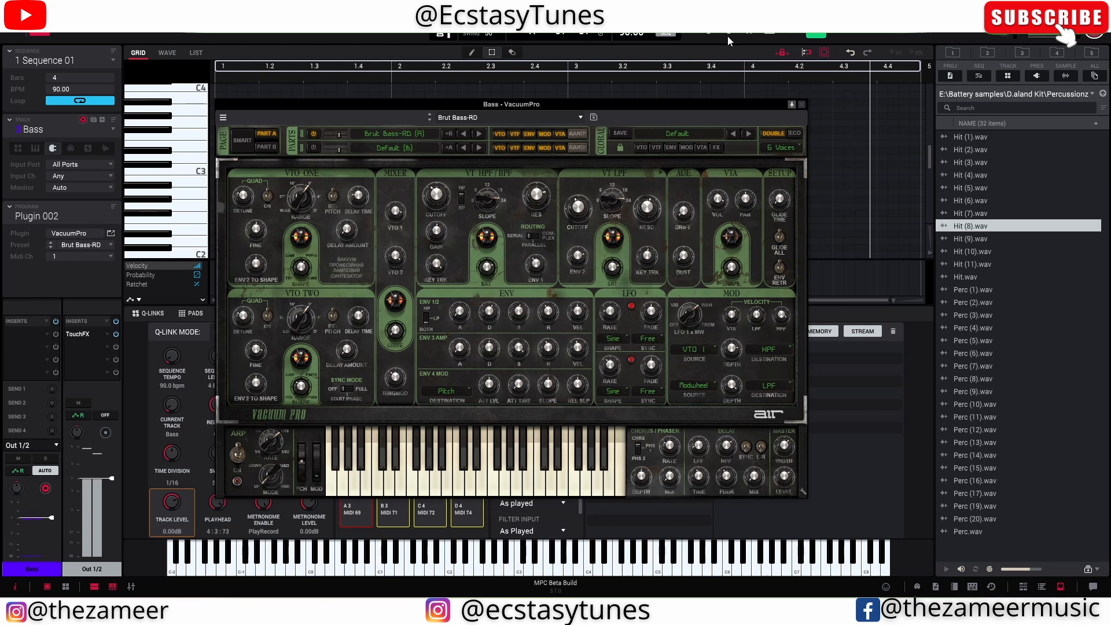
{"action": "left_click", "coordinate": [802, 104]}
{"action": "key", "text": "space"}
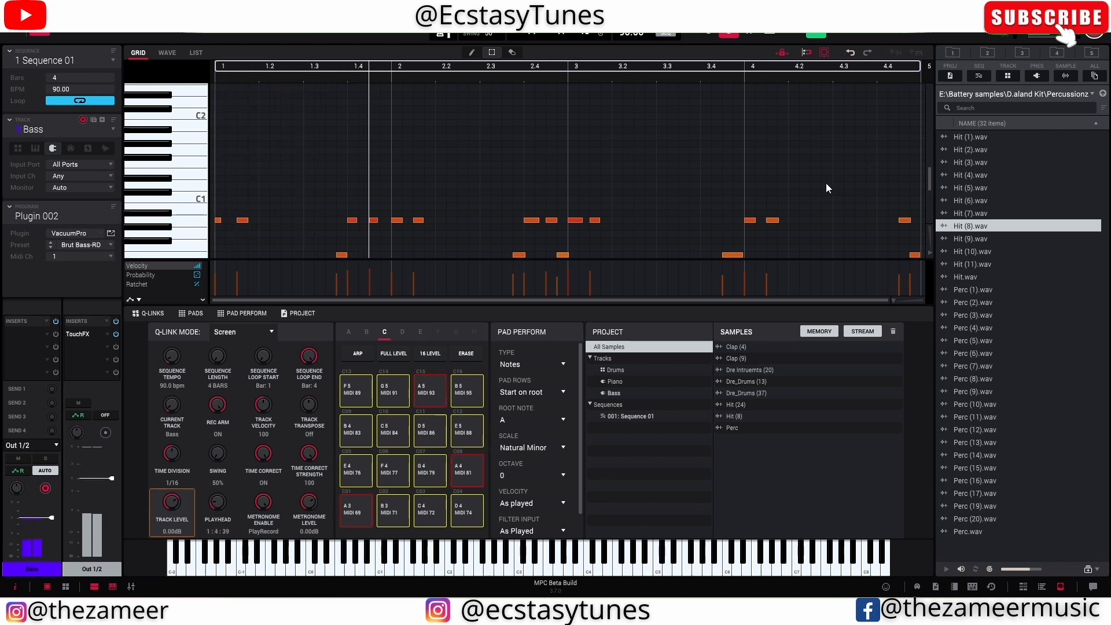
{"action": "key", "text": "ctrl+s"}
Raise the last bass note of bar 1 to the row just above C1 and listen to the result.
{"action": "scroll", "coordinate": [430, 151], "scroll_direction": "down", "scroll_amount": 2}
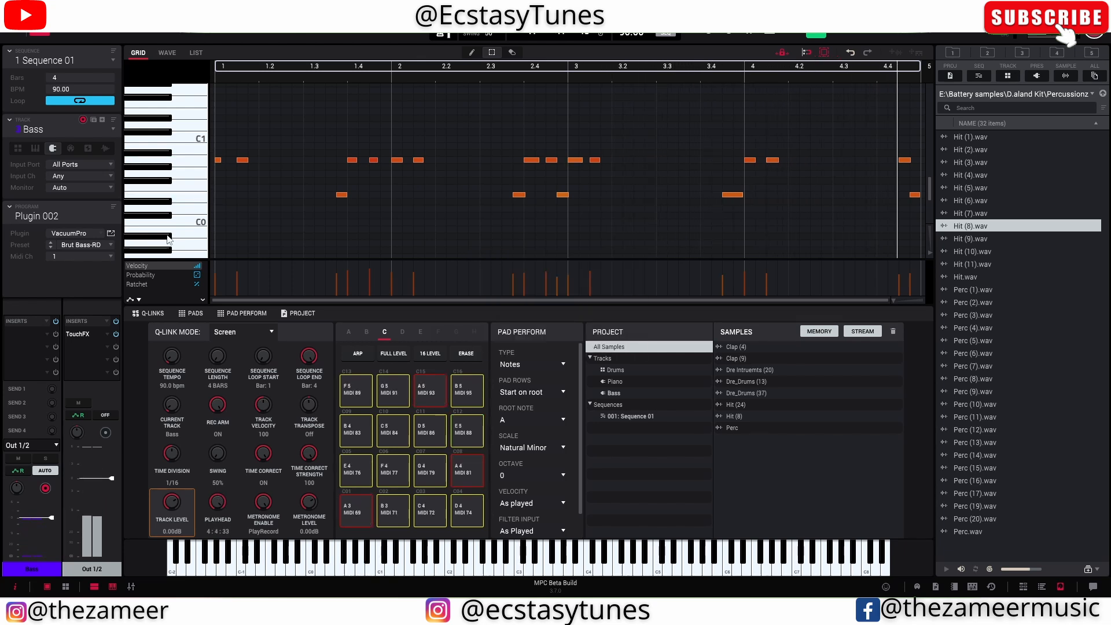
{"action": "left_click", "coordinate": [375, 160]}
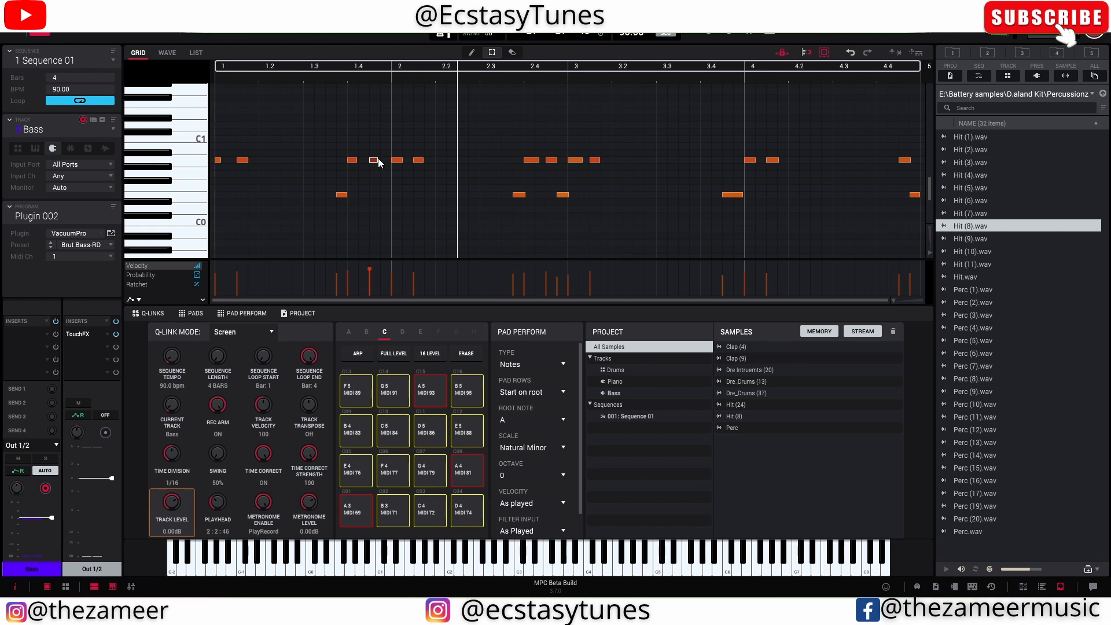
{"action": "key", "text": "space"}
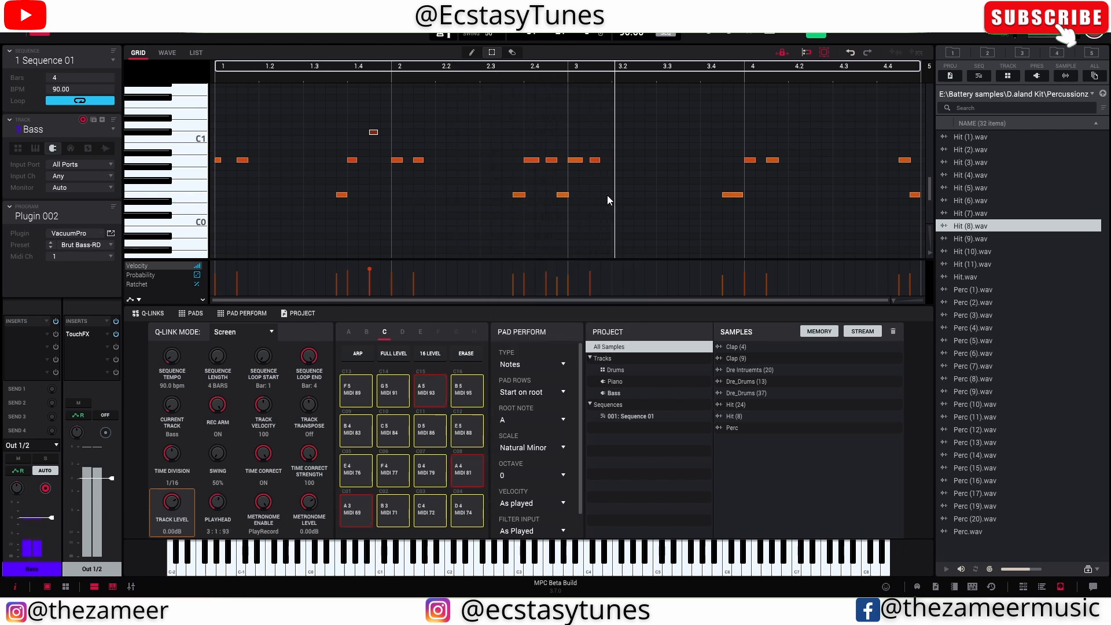
{"action": "key", "text": "space"}
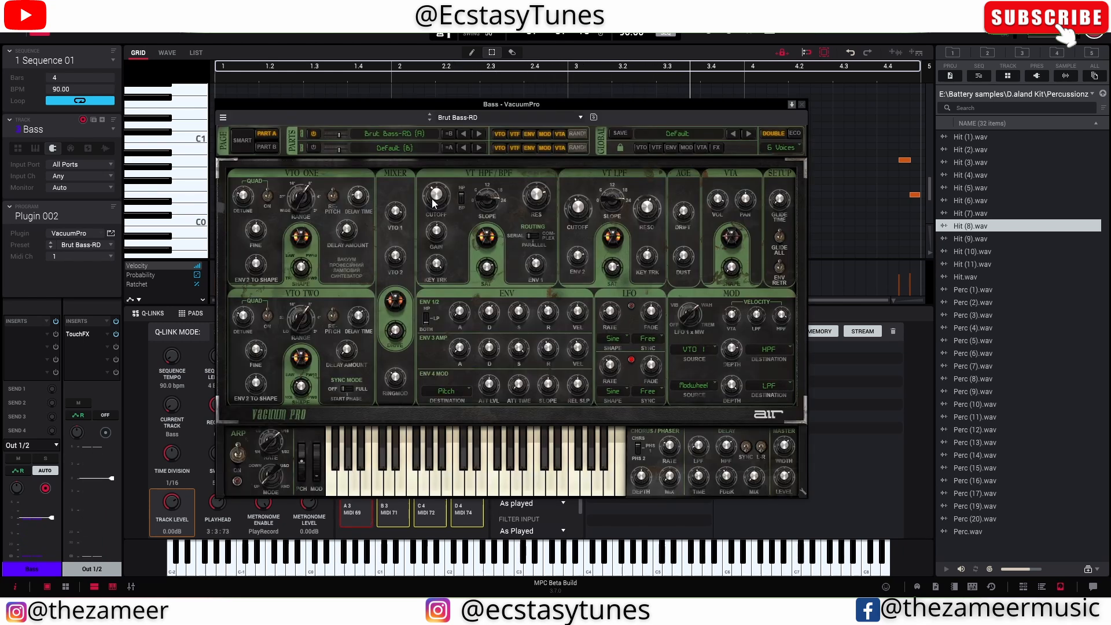
Set VacuumPro's high-pass cutoff to 30 %, adjust its low-pass cutoff and make the bass voice monophonic.
{"action": "left_click_drag", "start_coordinate": [436, 197], "coordinate": [437, 209]}
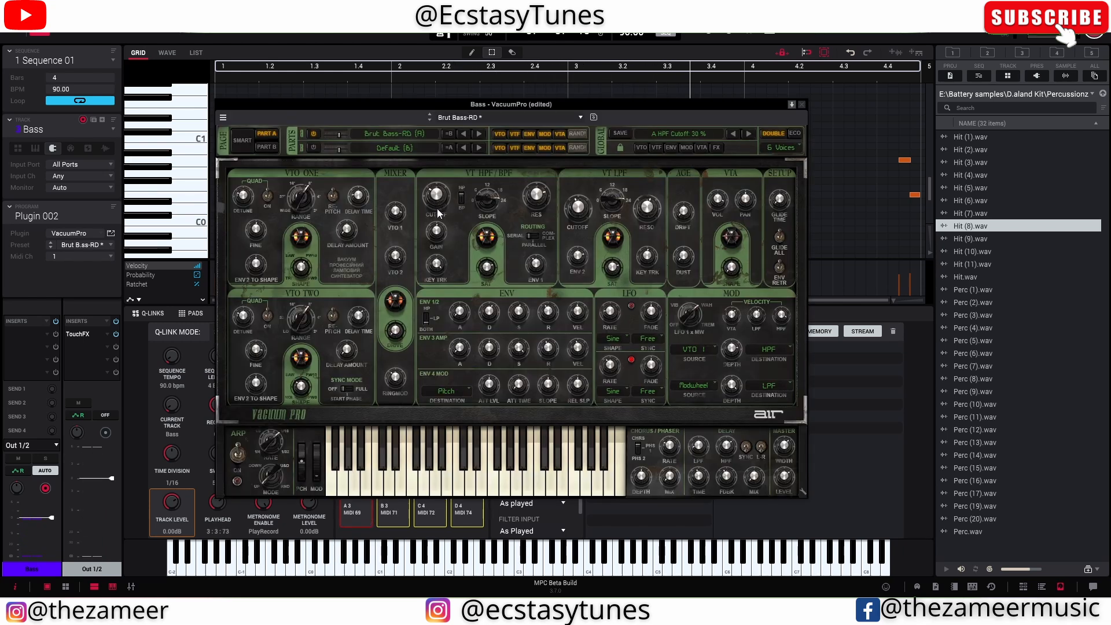
{"action": "mouse_move", "coordinate": [578, 209]}
{"action": "left_mouse_down"}
{"action": "mouse_move", "coordinate": [580, 226]}
{"action": "mouse_move", "coordinate": [584, 201]}
{"action": "left_mouse_up"}
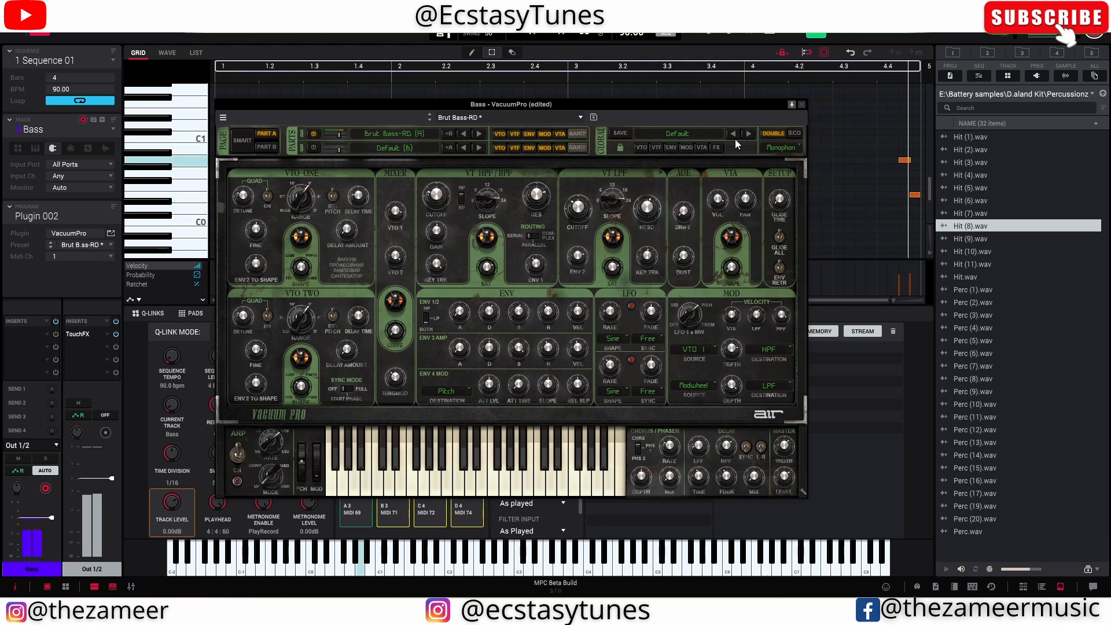
{"action": "left_click", "coordinate": [802, 105]}
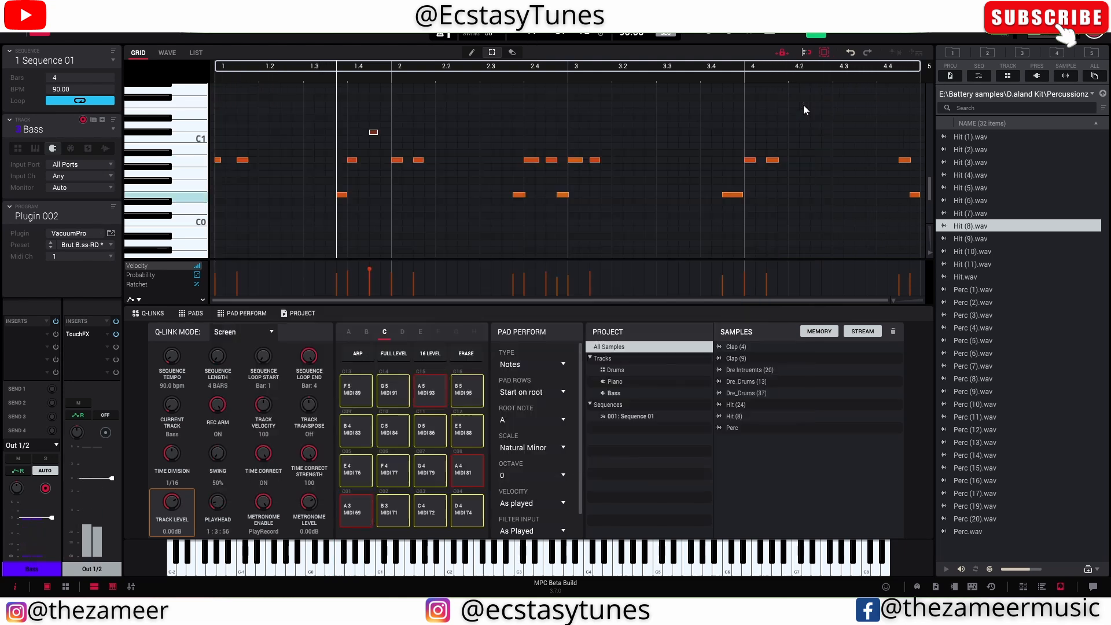
Switch to the Piano track to review its notes, and add one more track of type Plugin.
{"action": "scroll", "coordinate": [475, 164], "scroll_direction": "up", "scroll_amount": 5}
{"action": "left_click", "coordinate": [113, 128]}
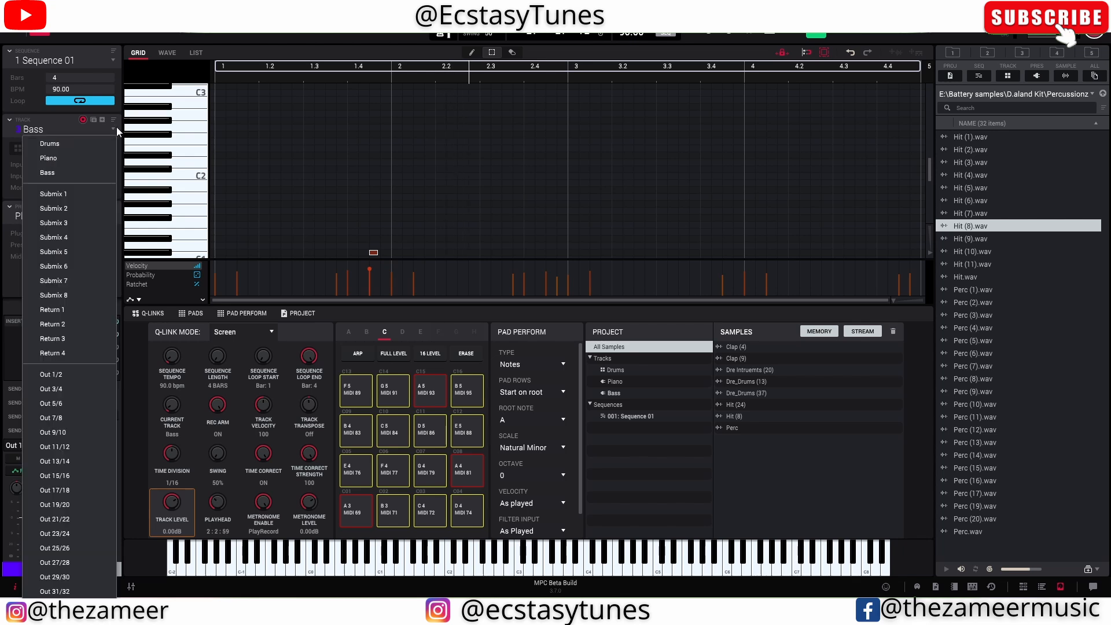
{"action": "left_click", "coordinate": [93, 159]}
{"action": "scroll", "coordinate": [343, 134], "scroll_direction": "down", "scroll_amount": 3}
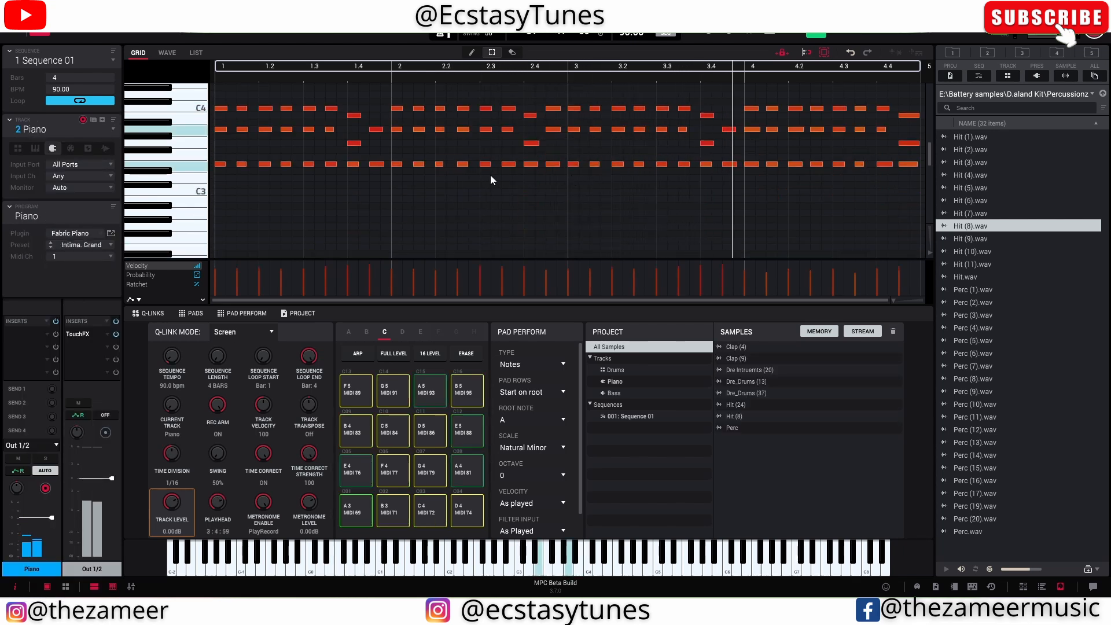
{"action": "scroll", "coordinate": [491, 175], "scroll_direction": "up", "scroll_amount": 3}
{"action": "scroll", "coordinate": [516, 176], "scroll_direction": "down", "scroll_amount": 2}
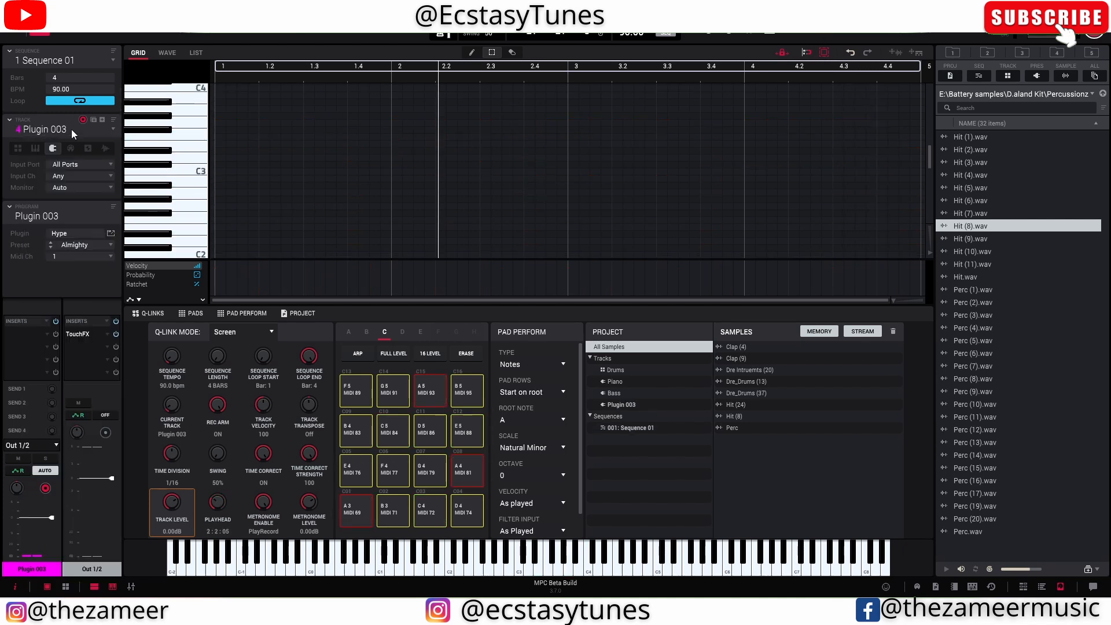
Rename the new plugin track as Strings and load the Xpand!2 instrument on it.
{"action": "double_click", "coordinate": [71, 129]}
{"action": "type", "text": "Strings"}
{"action": "key", "text": "Return"}
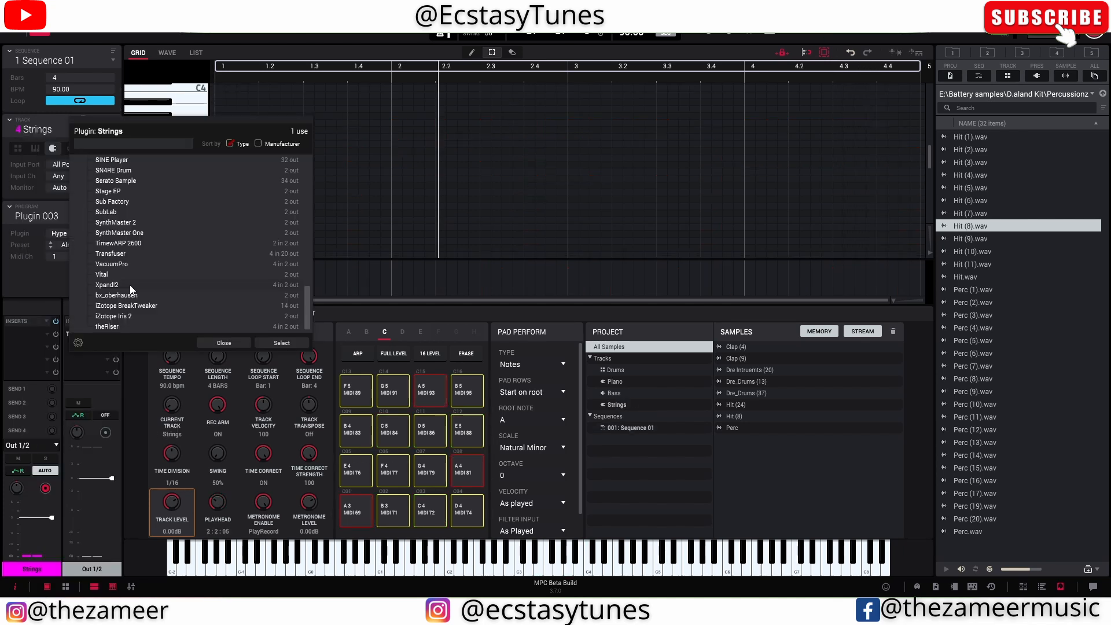
{"action": "left_click", "coordinate": [137, 285]}
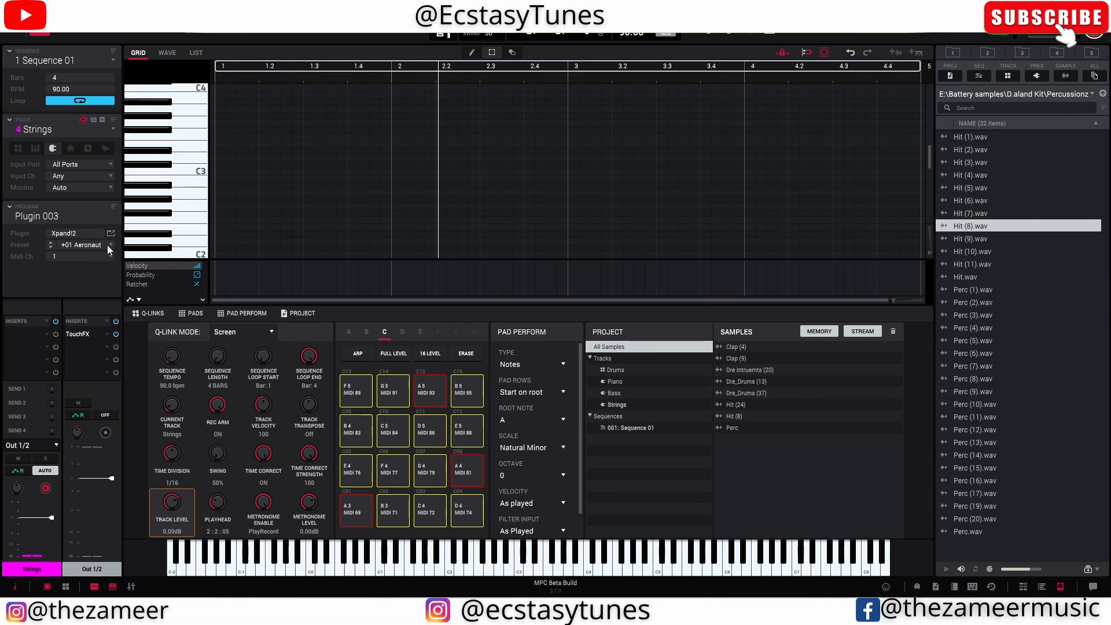
Assign the Big Pizz Strings+ patch from the 014 Strings category to part A of Xpand!2.
{"action": "left_click", "coordinate": [111, 234]}
{"action": "left_click", "coordinate": [281, 221]}
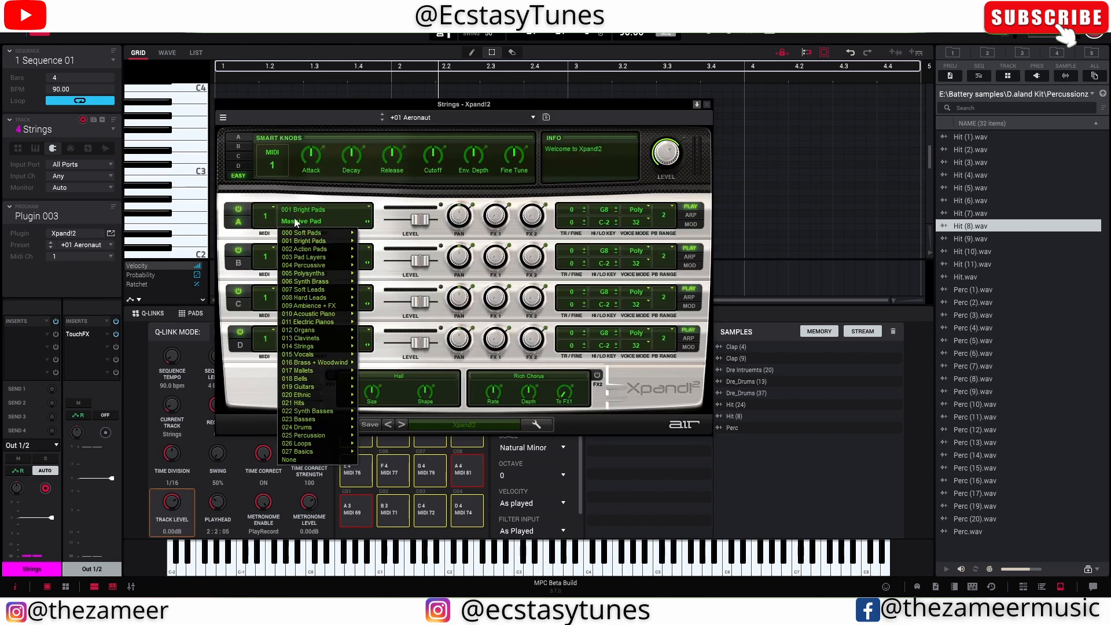
{"action": "mouse_move", "coordinate": [318, 346]}
{"action": "left_click", "coordinate": [363, 349]}
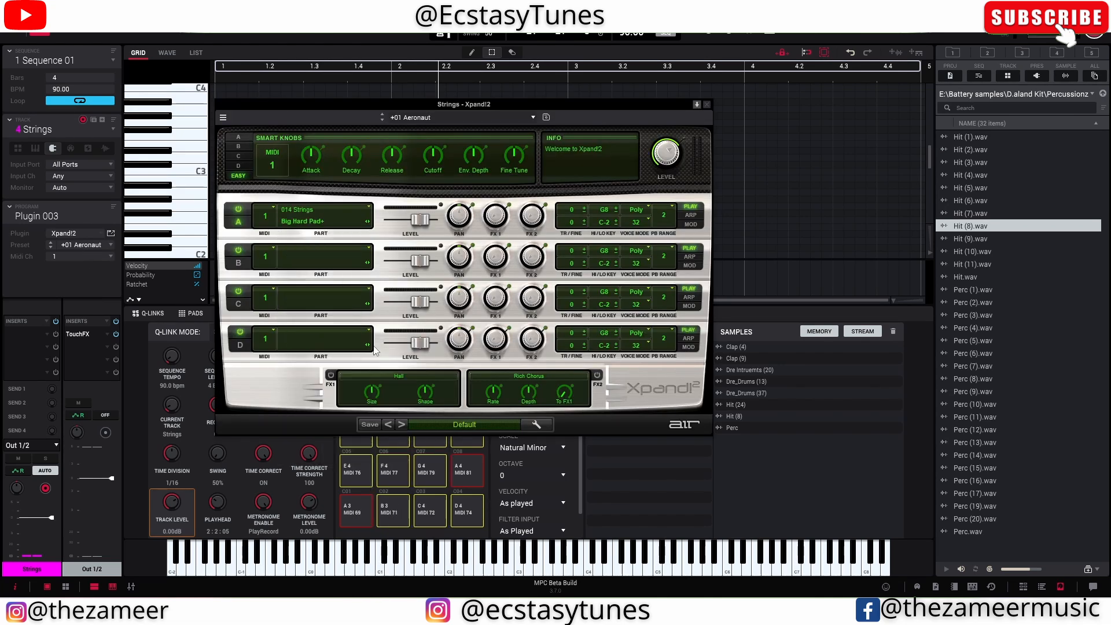
{"action": "left_click", "coordinate": [368, 222]}
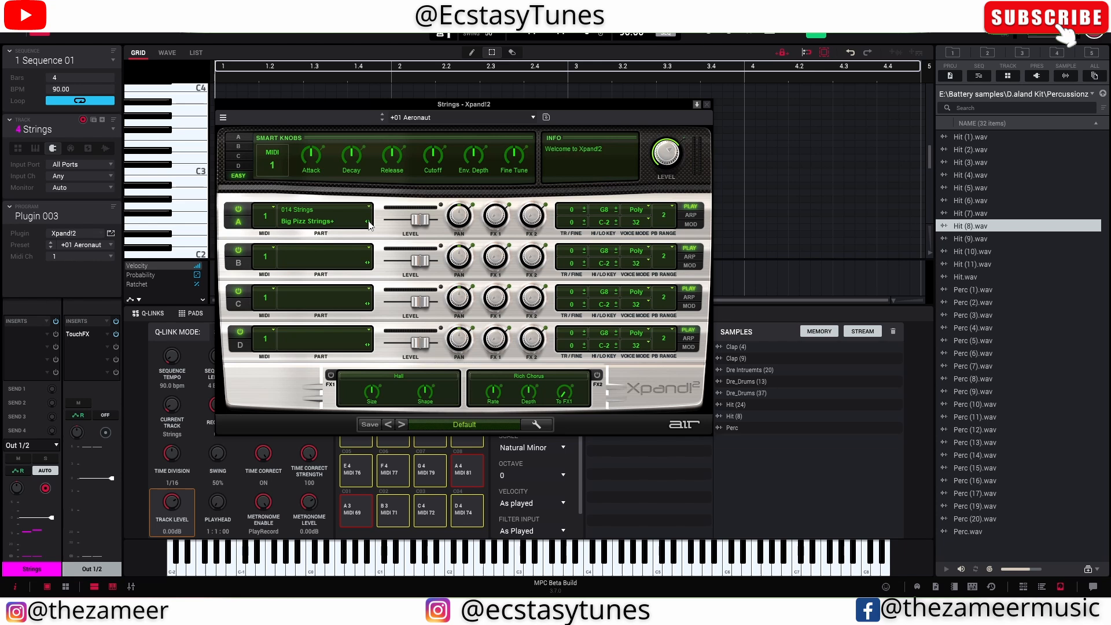
Record a chord part on the Strings track and double the sequence with its notes to 8 bars.
{"action": "key", "text": "space"}
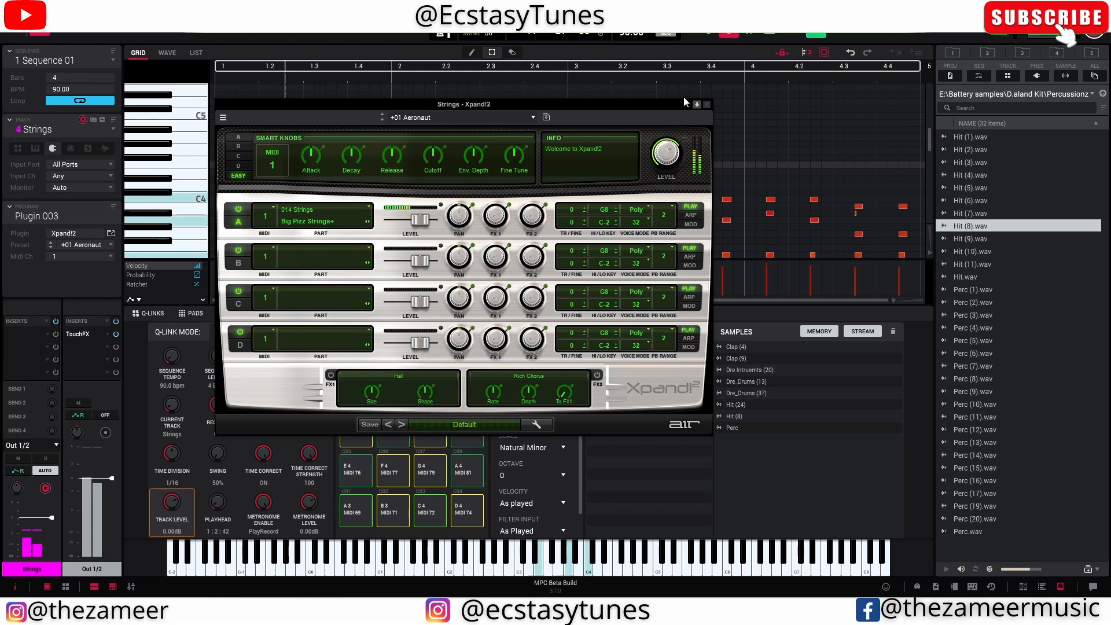
{"action": "left_click", "coordinate": [706, 104]}
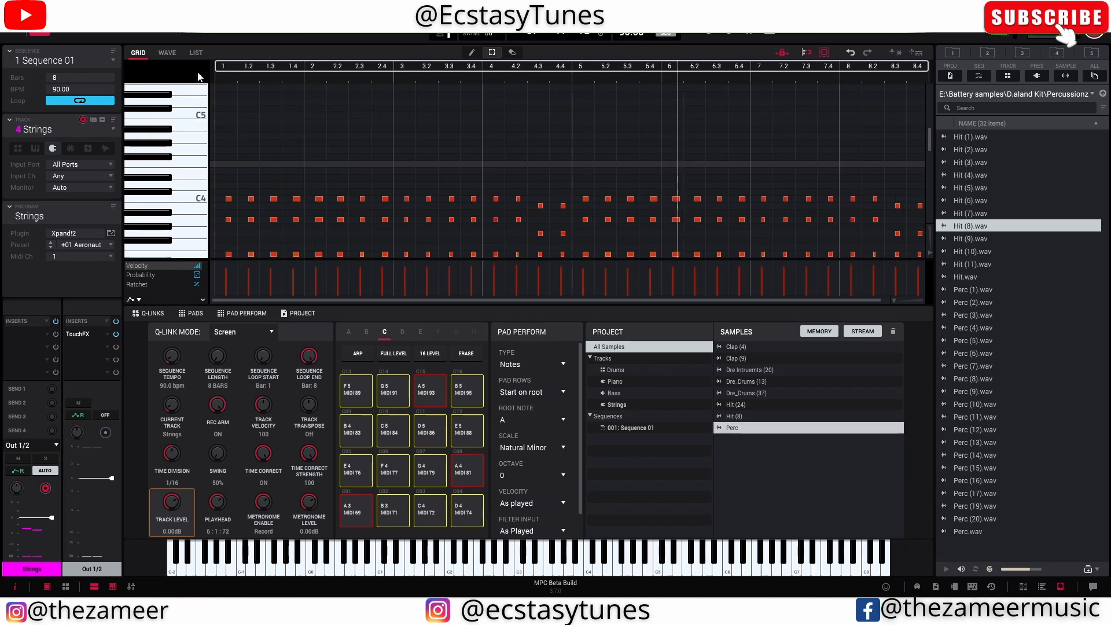
Switch to track mute mode and play back the eight-bar sequence with all tracks.
{"action": "left_click", "coordinate": [244, 36]}
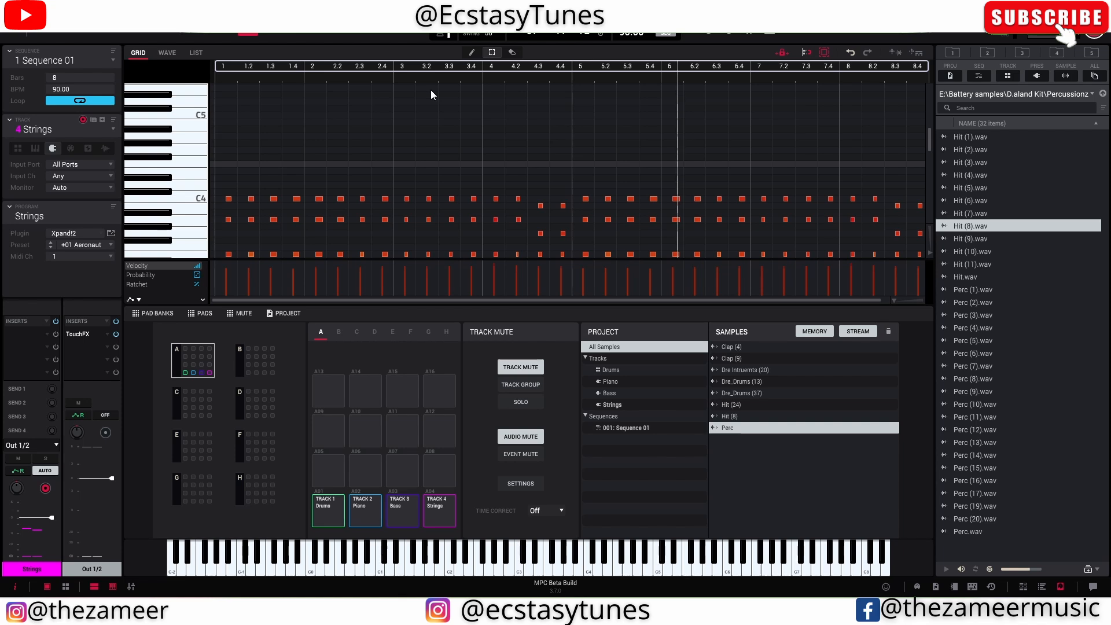
{"action": "key", "text": "space"}
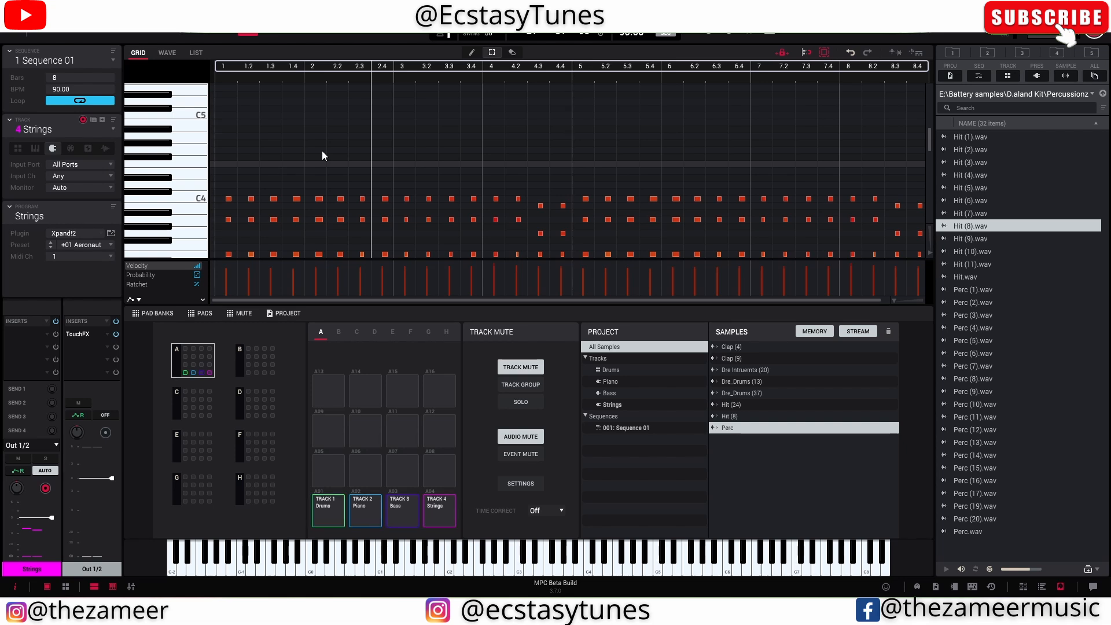
{"action": "key", "text": "space"}
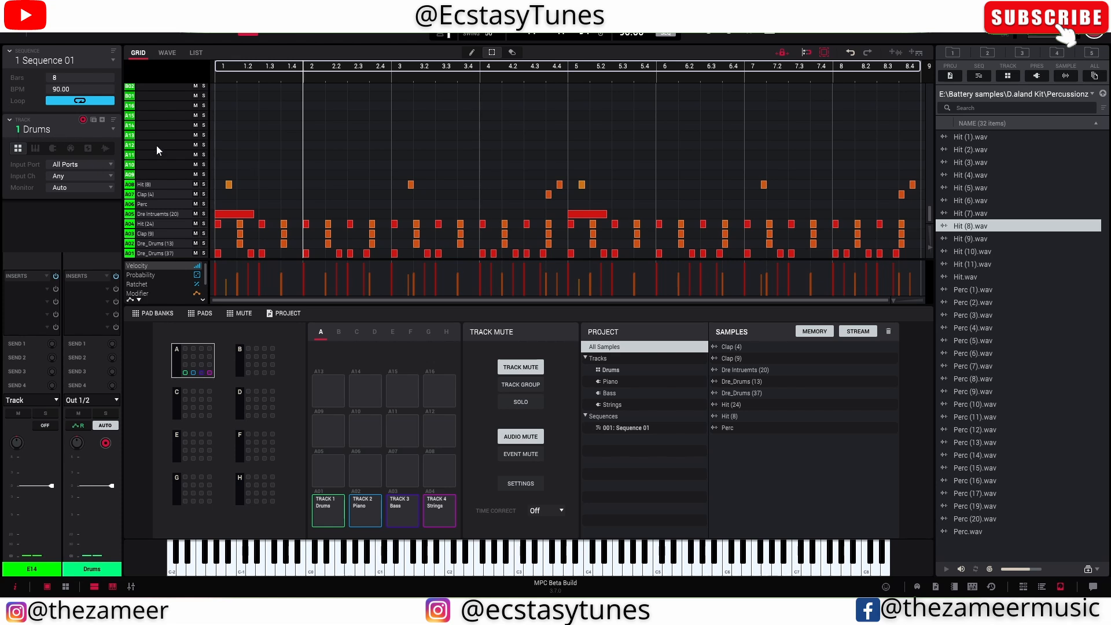
Explode the Drums track into a separate track for each drum sound and mute the original Drums track.
{"action": "left_click", "coordinate": [114, 130]}
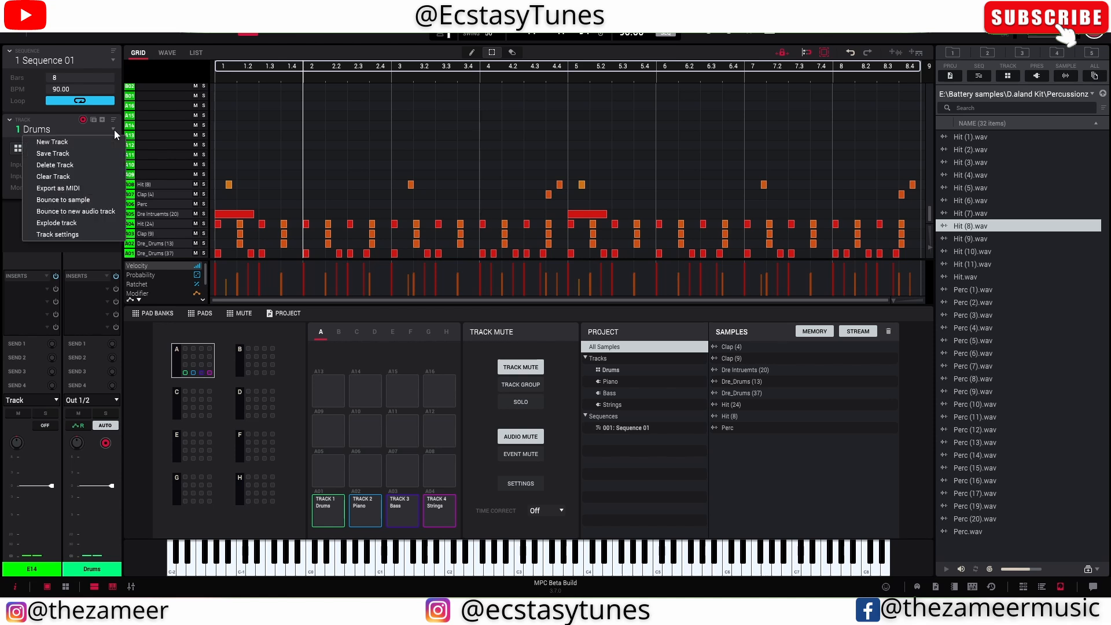
{"action": "left_click", "coordinate": [102, 224]}
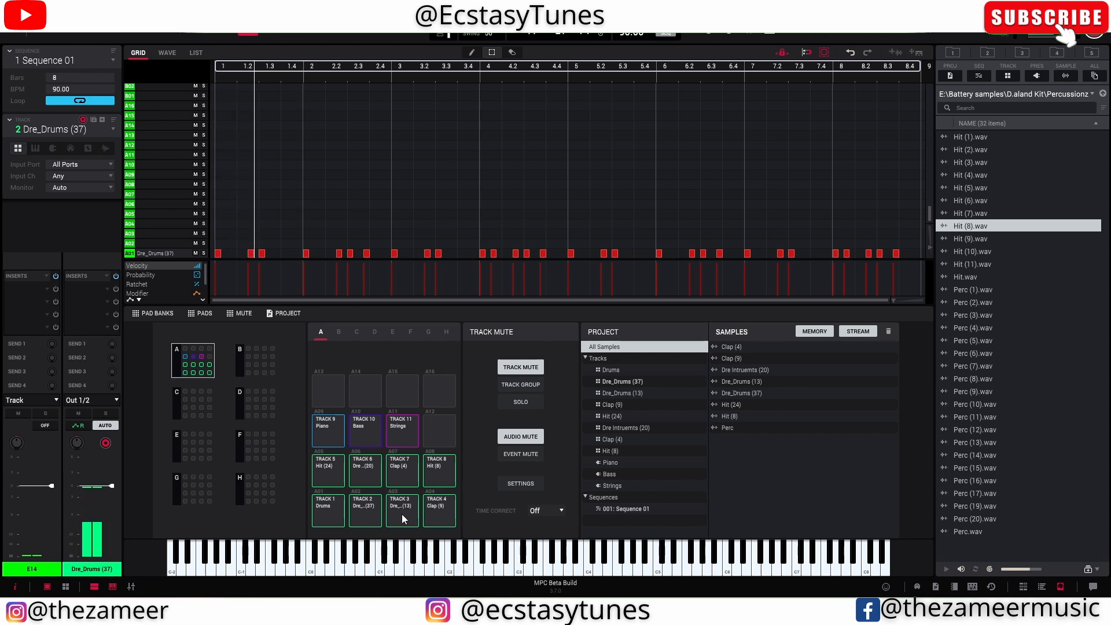
{"action": "left_click", "coordinate": [327, 509]}
{"action": "left_click", "coordinate": [79, 414]}
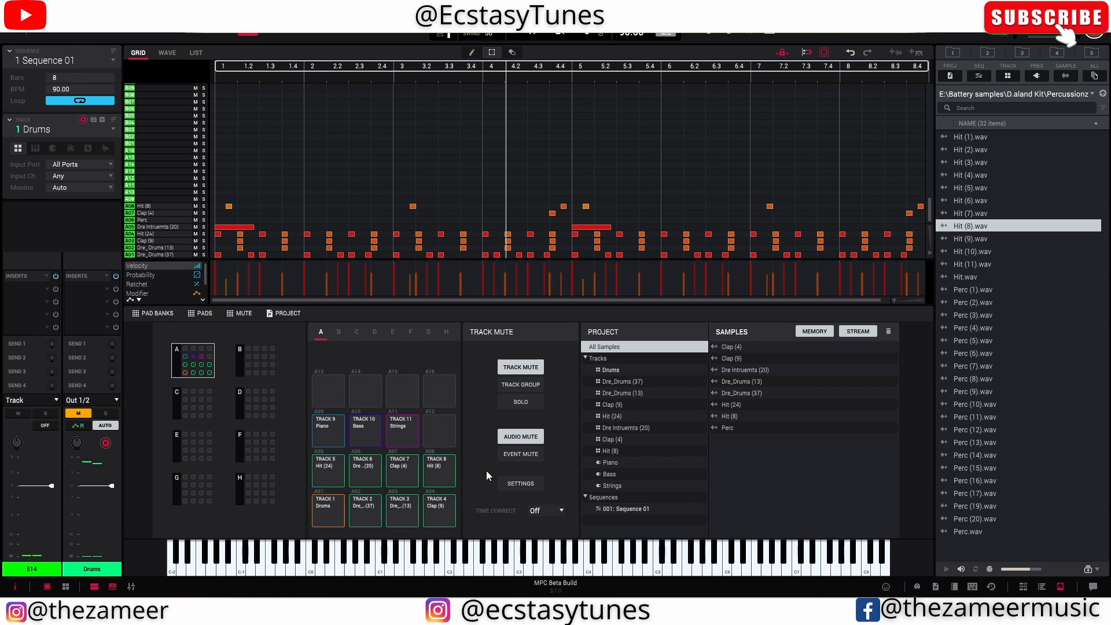
{"action": "key", "text": "space"}
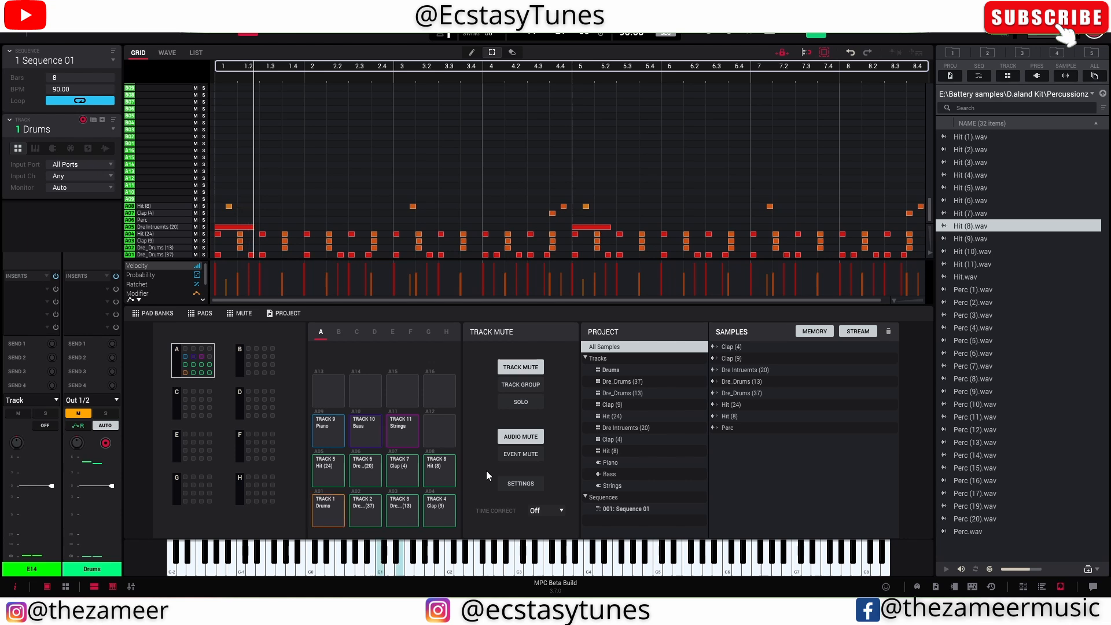